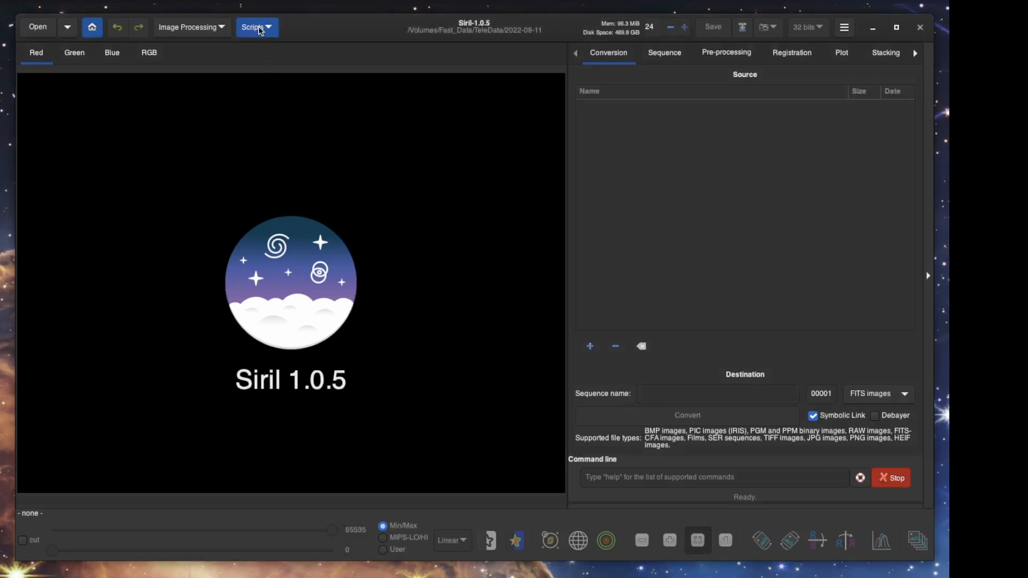
Step: Run the OSC_Preprocessing script on the images in the working directory
left_click(259, 29)
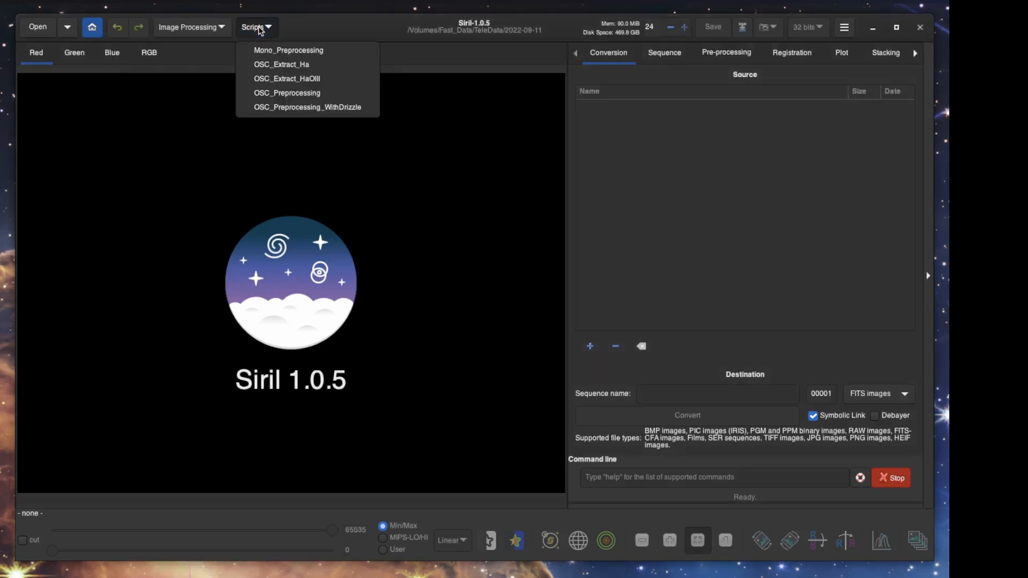
left_click(261, 94)
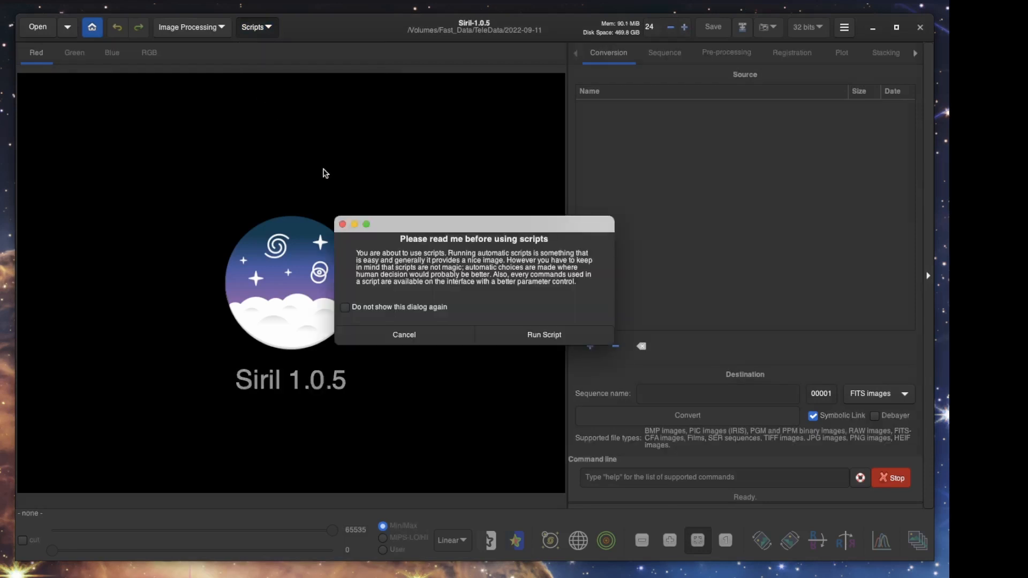
left_click(539, 341)
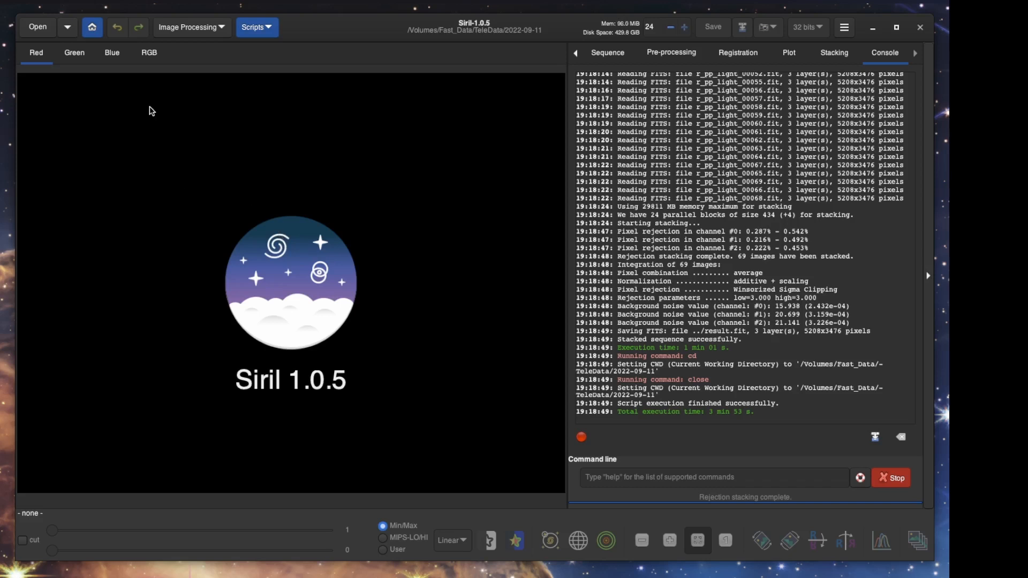
Step: Open the stacked image result.fit and set its display mode to AutoStretch
left_click(39, 27)
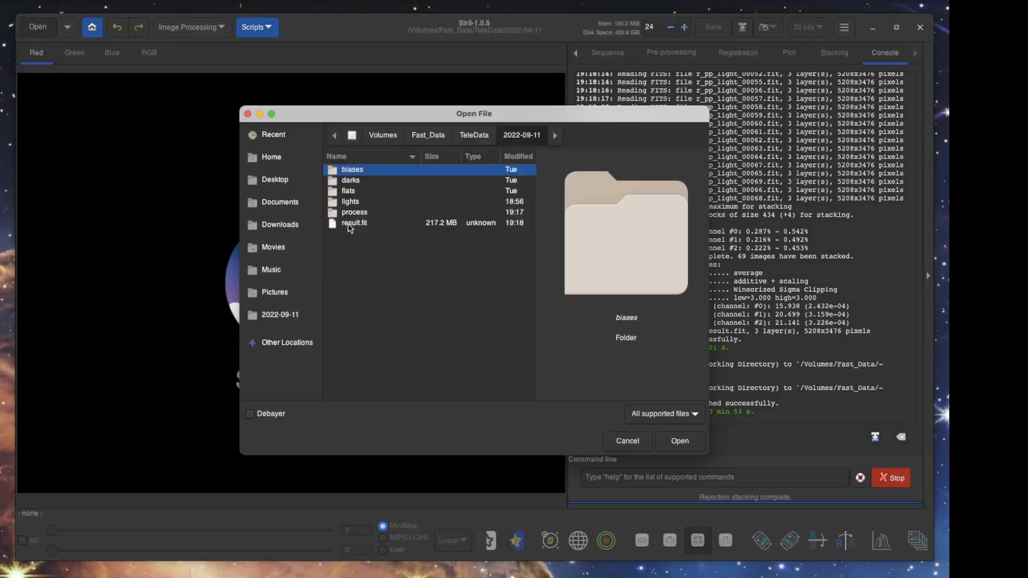
double_click(349, 222)
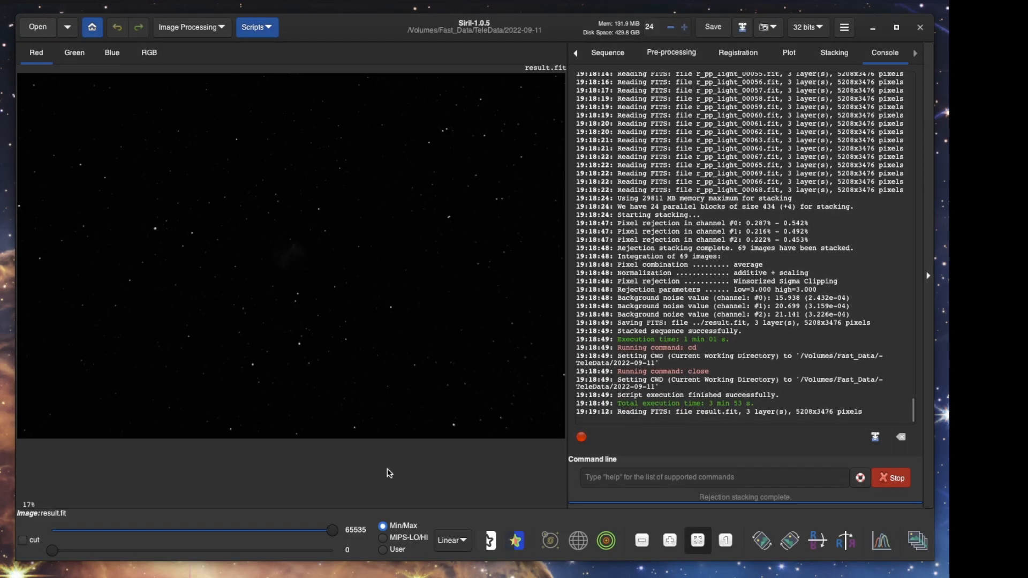
left_click(461, 539)
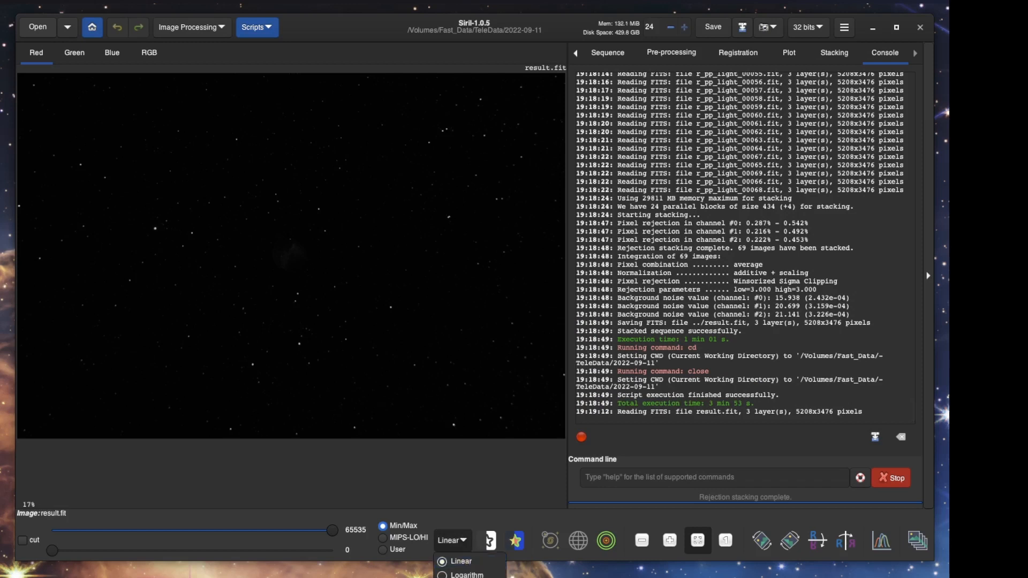
left_click(466, 577)
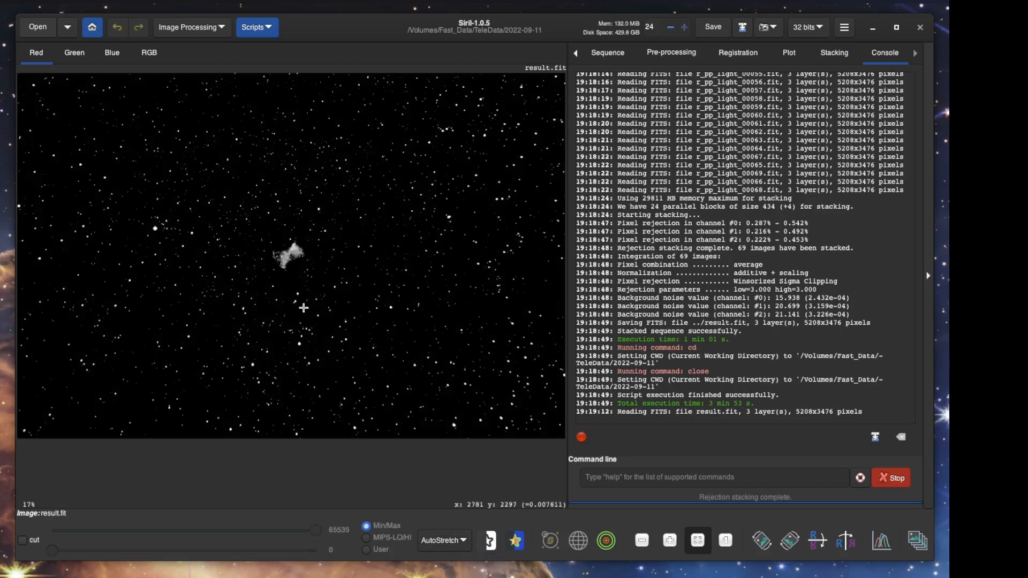
Step: Examine the stacked image in the green and blue channels and in the RGB composite
left_click(74, 53)
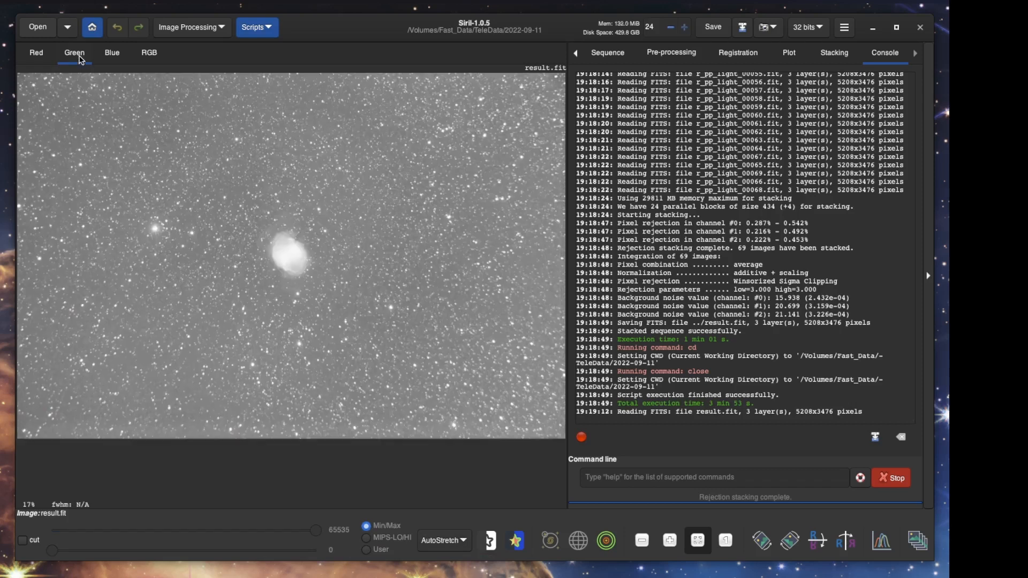
left_click(111, 54)
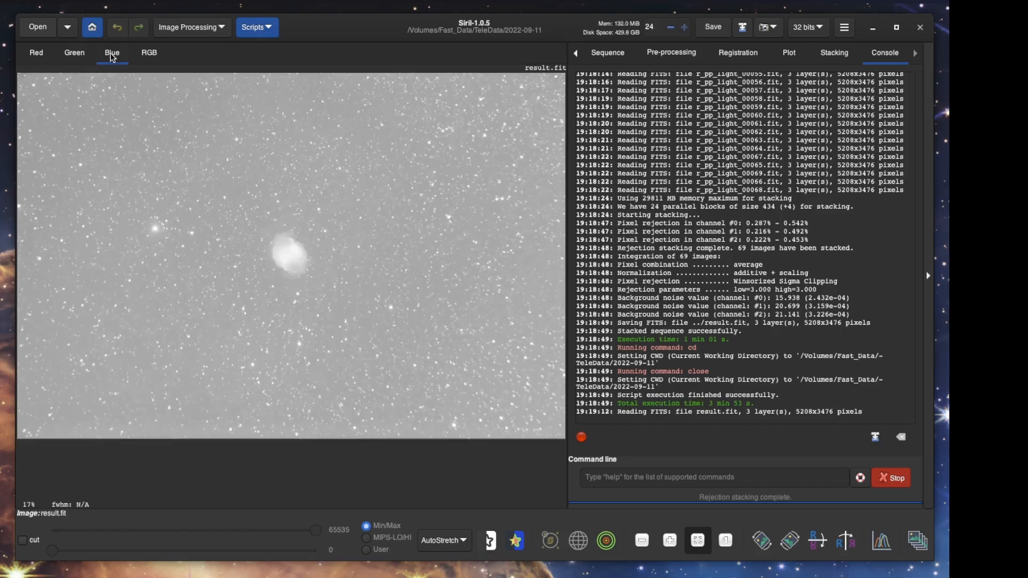
left_click(149, 52)
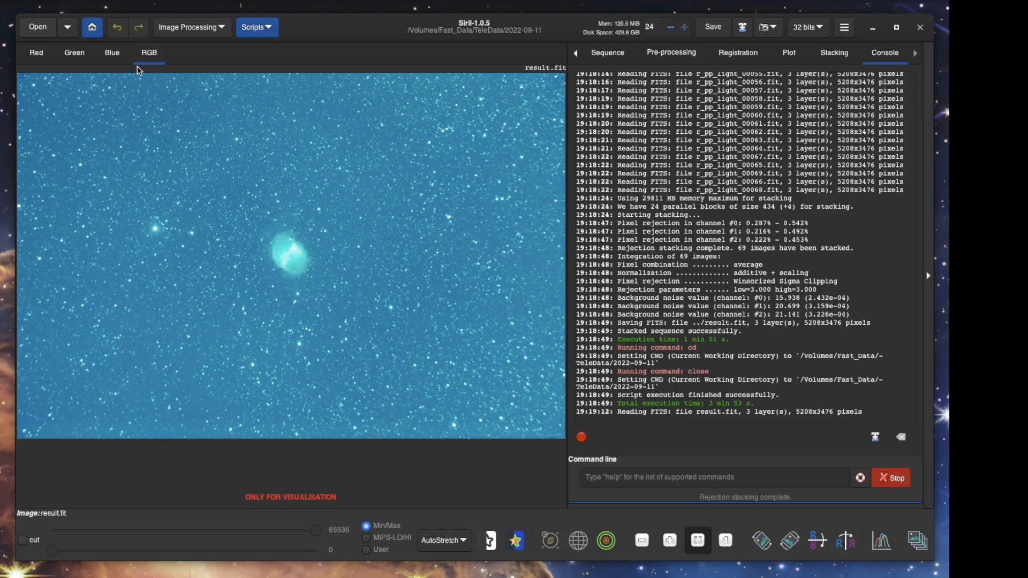
left_click(110, 53)
left_click(76, 56)
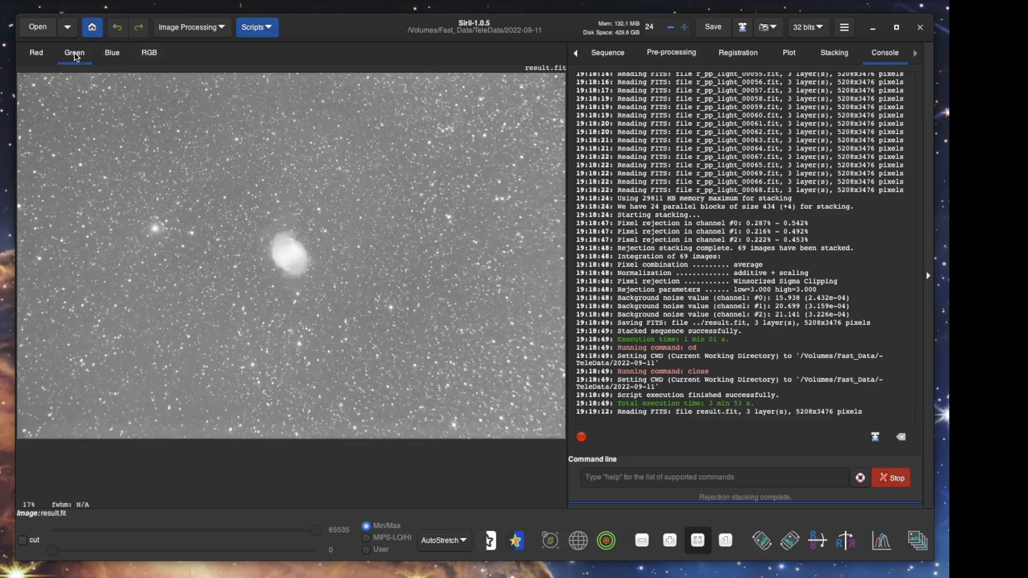
Step: Remove the background gradient with Background Extraction, generating RBF samples at 20 per line and applying the computed background by subtraction
left_click(189, 28)
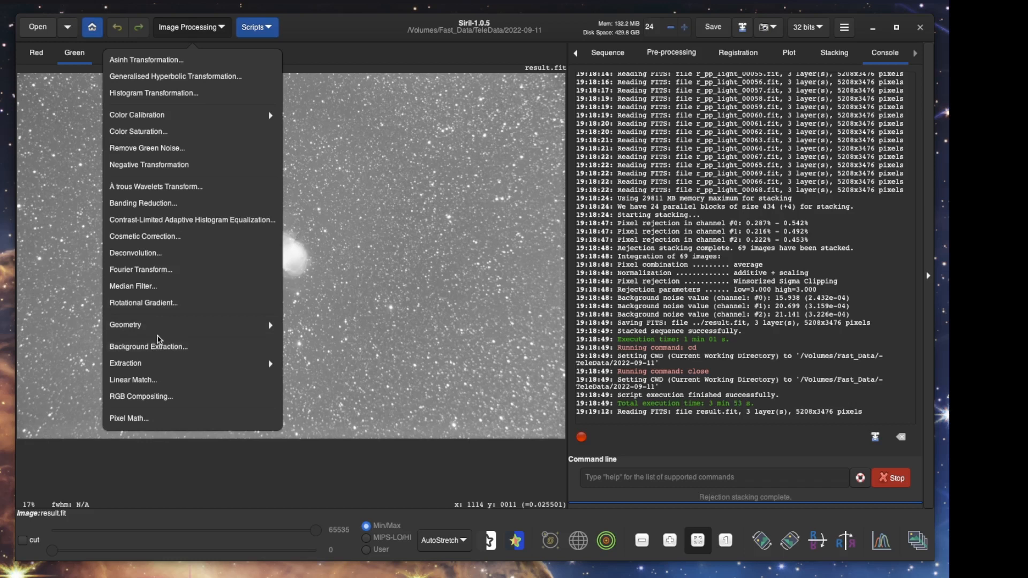
left_click(160, 347)
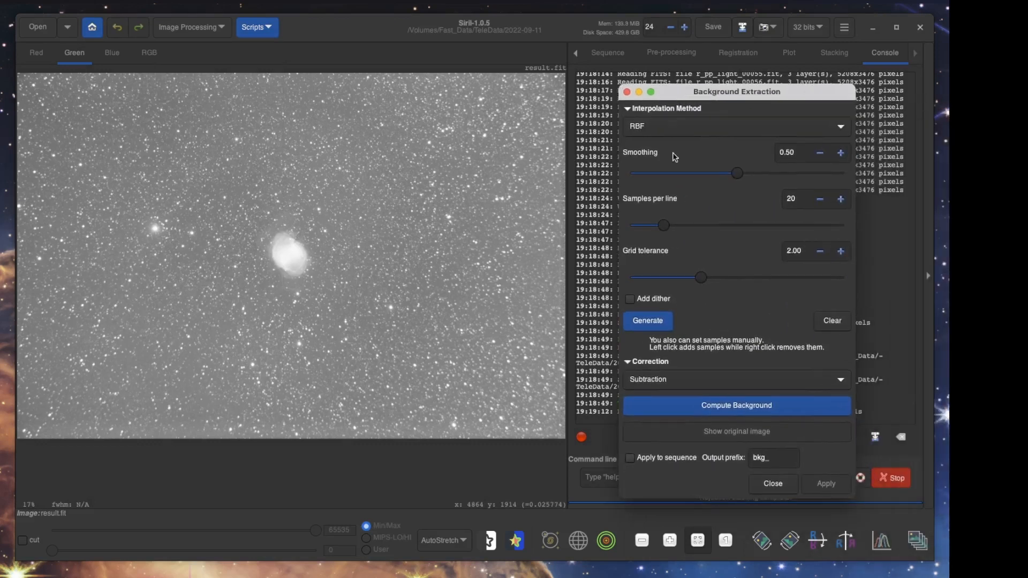
left_click(654, 323)
left_click(294, 430)
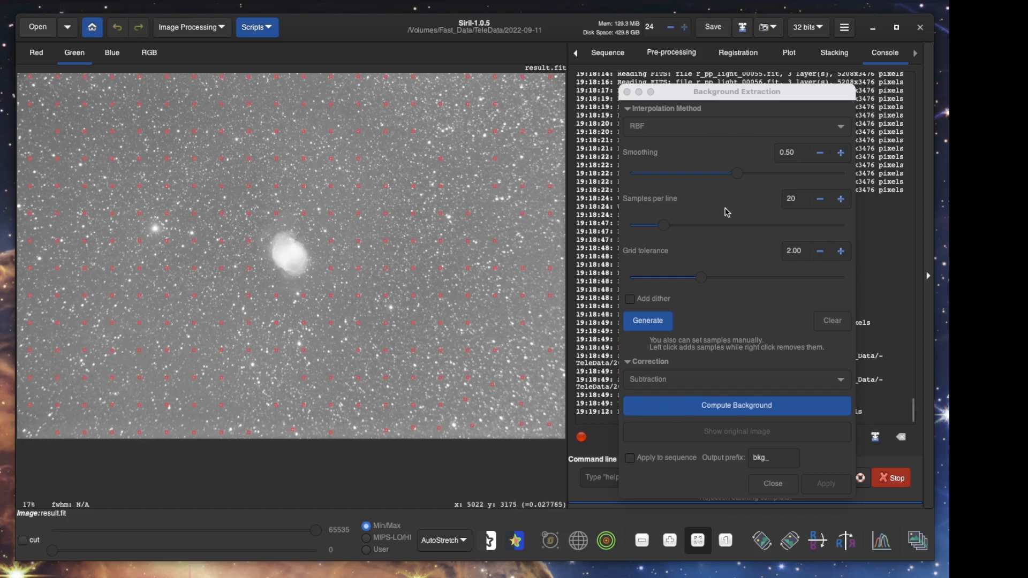
left_click(735, 417)
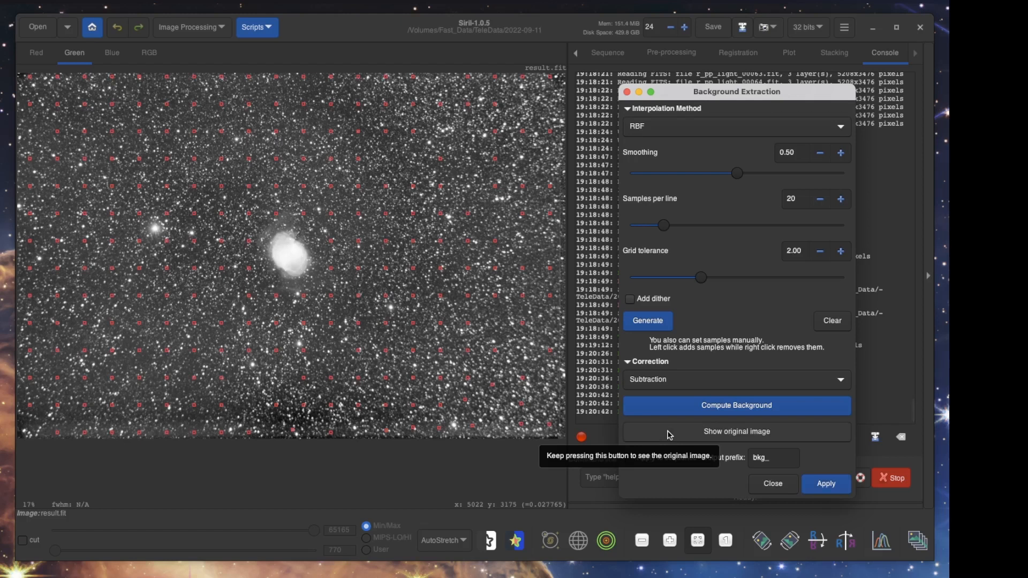
left_click(820, 486)
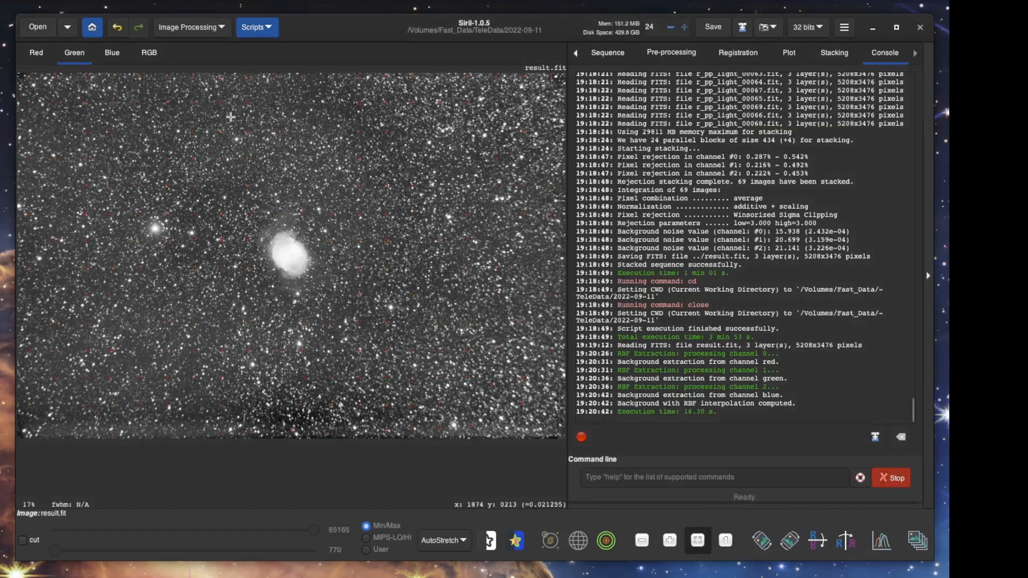
Step: Run Photometric Color Calibration on the image, looking up m27 and choosing Dumbbell Nebula as the target
left_click(203, 29)
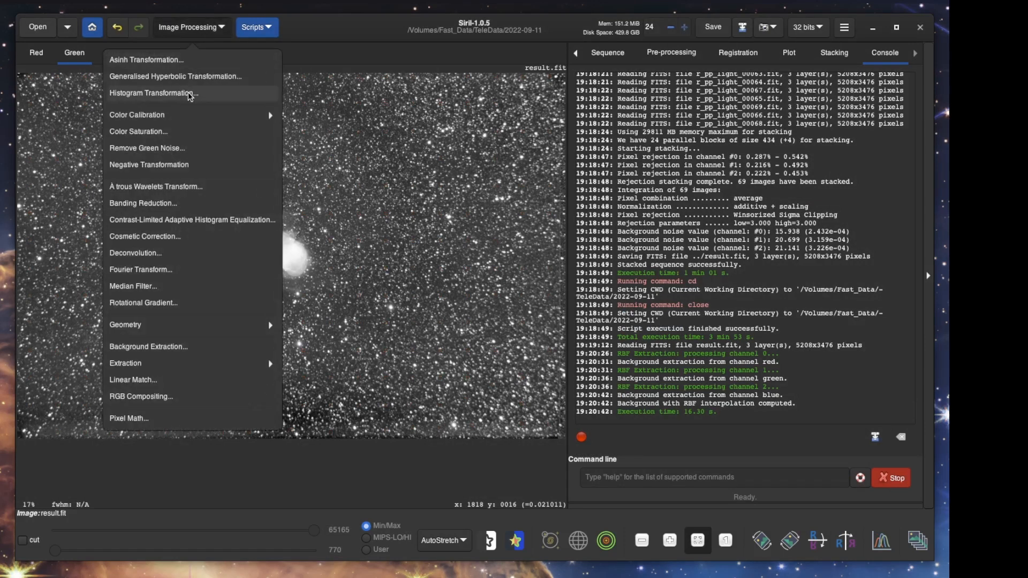
left_click(188, 116)
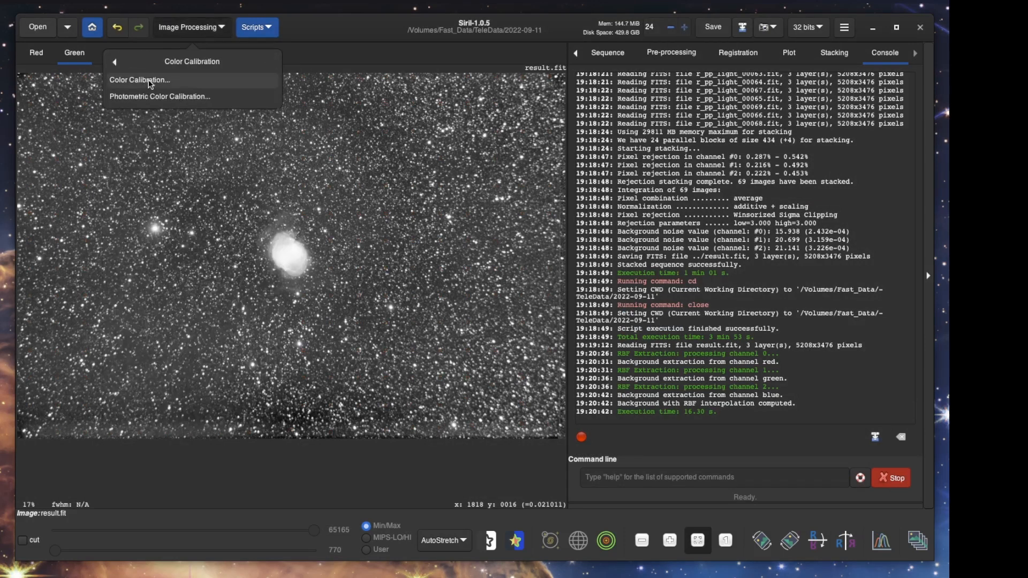
left_click(160, 97)
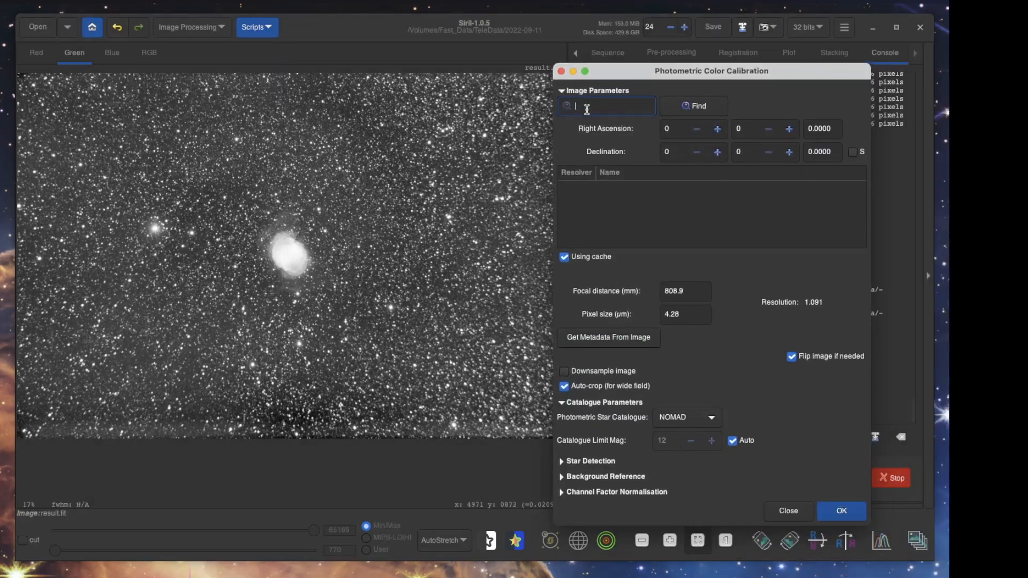
type("m27")
key("Return")
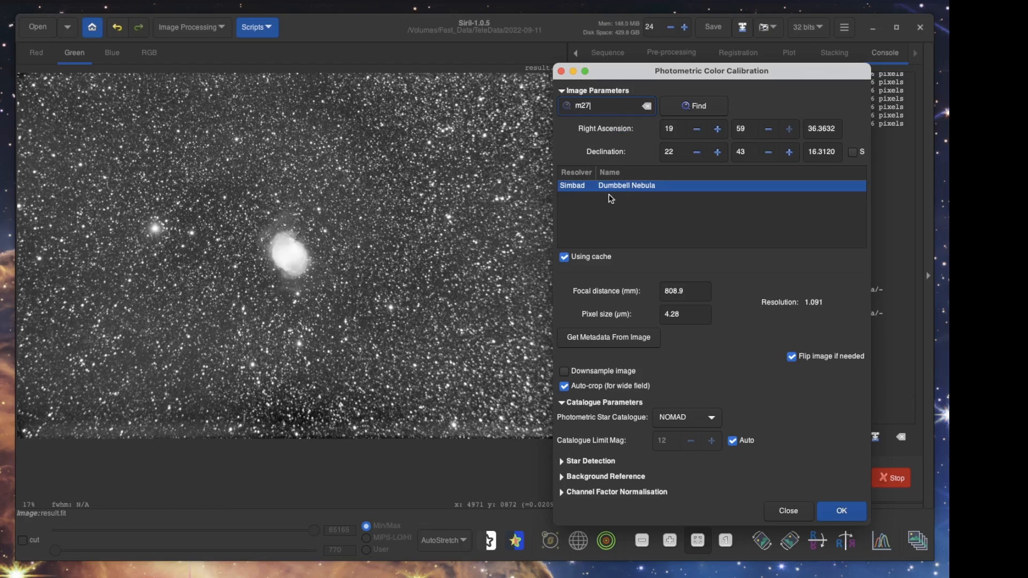
left_click(616, 188)
left_click(836, 513)
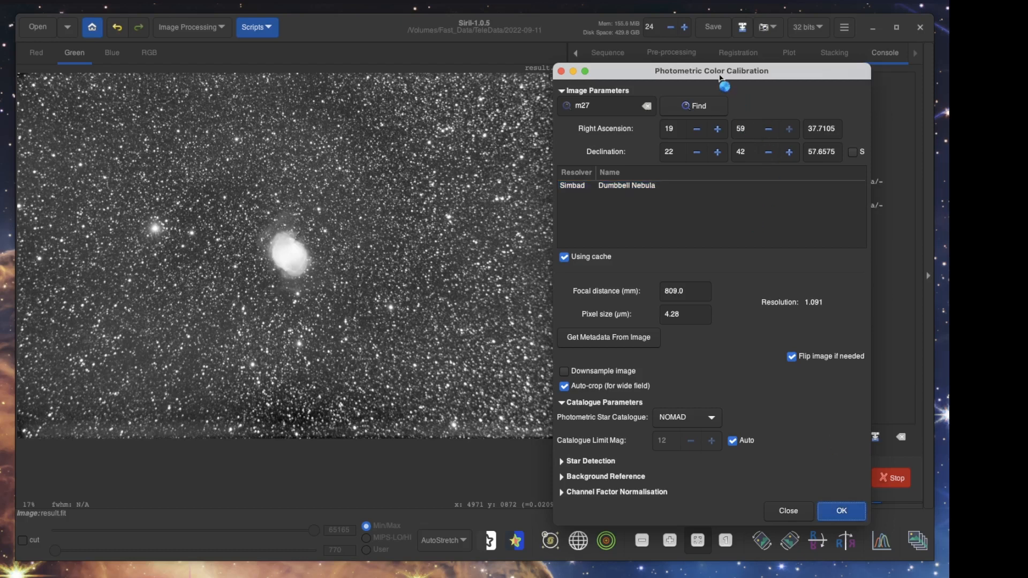
left_click_drag(720, 76, 750, 38)
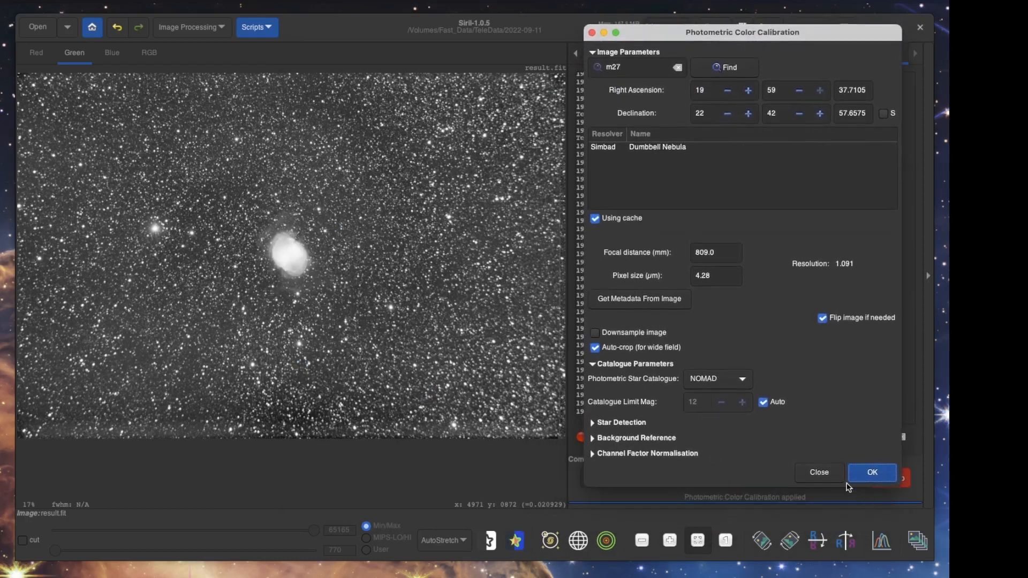
left_click(820, 472)
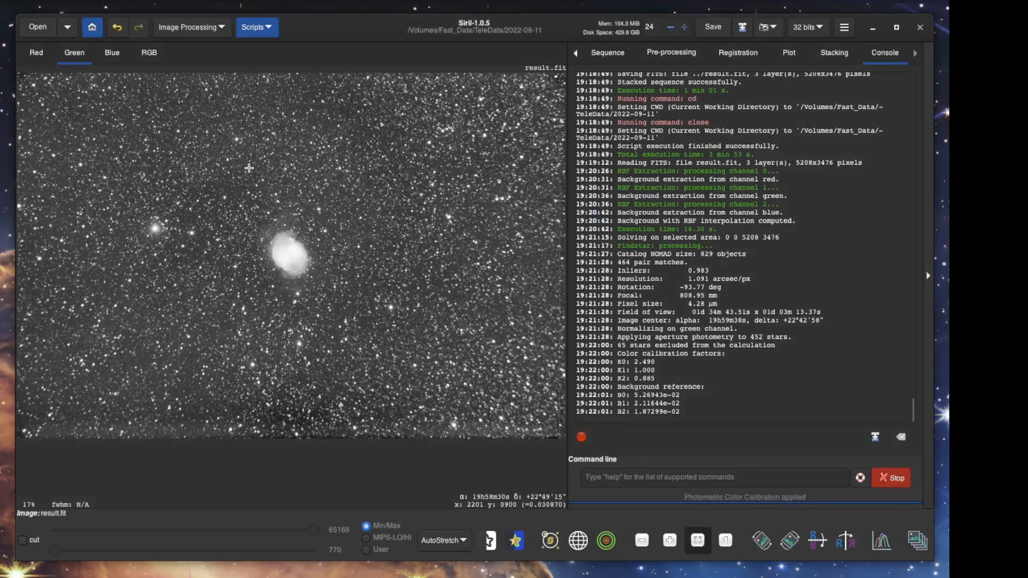
Step: Check the calibrated RGB composite and blue channel, and set the display mode to Linear
left_click(154, 56)
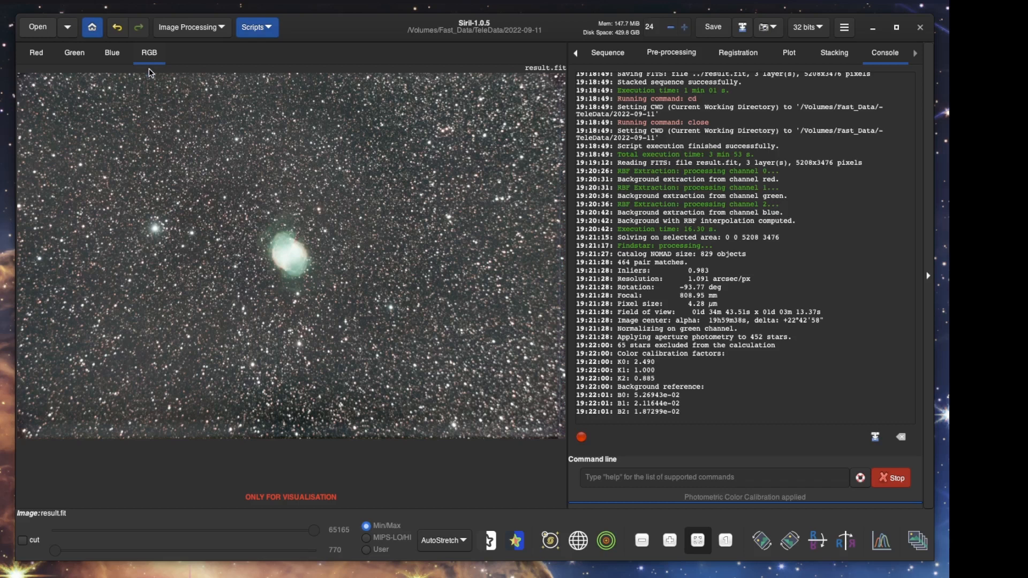
left_click(112, 53)
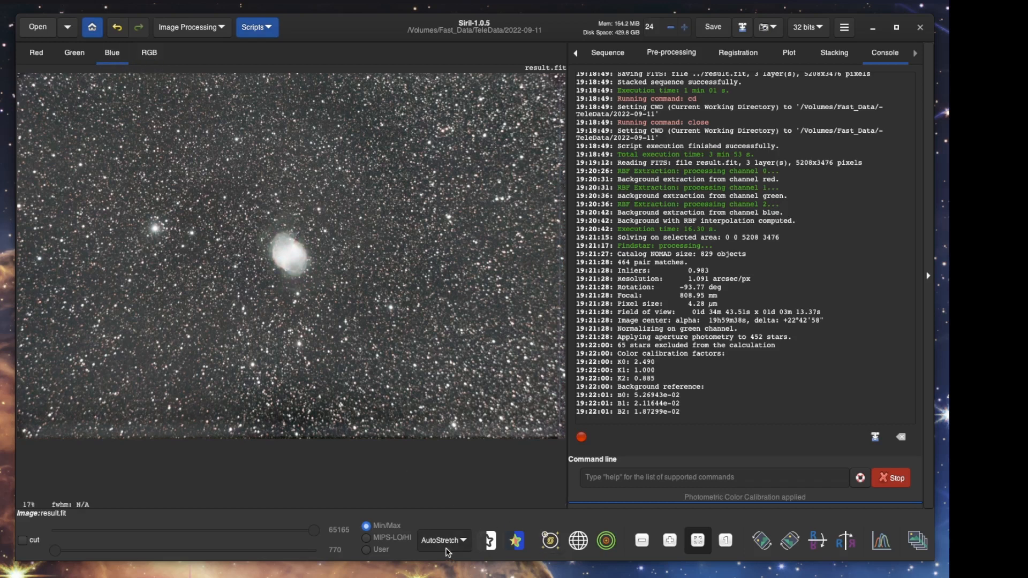
left_click(449, 546)
left_click(457, 556)
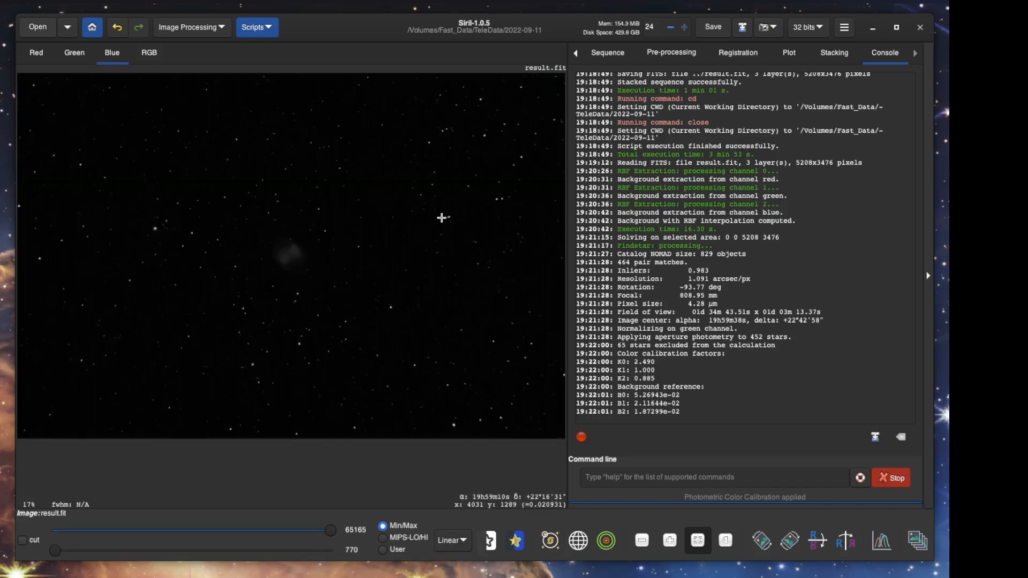
Step: Save the calibrated image as dum.tif in 16-bit unsigned integer format without compression
left_click(743, 27)
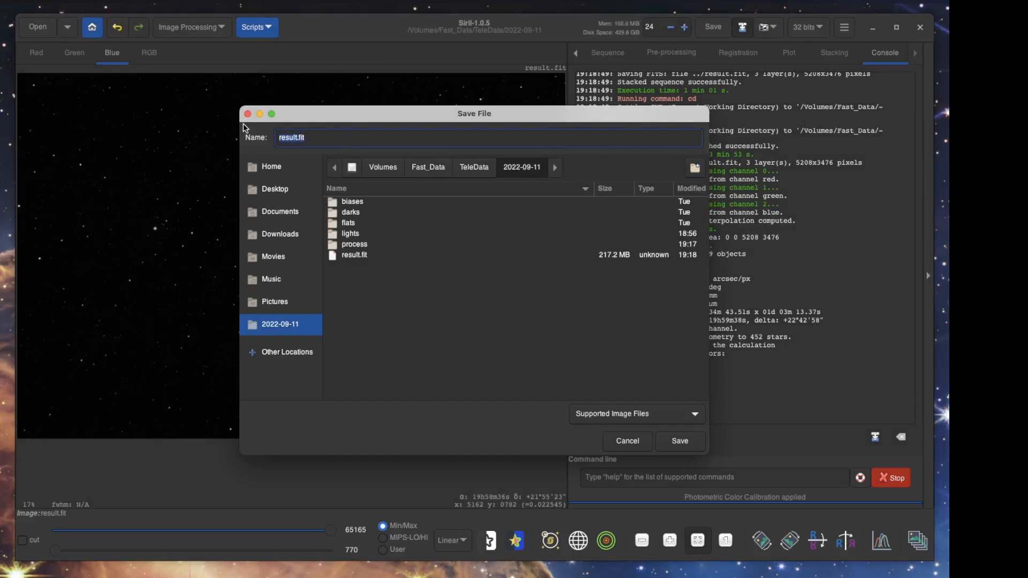
type("dum.tif")
left_click(681, 445)
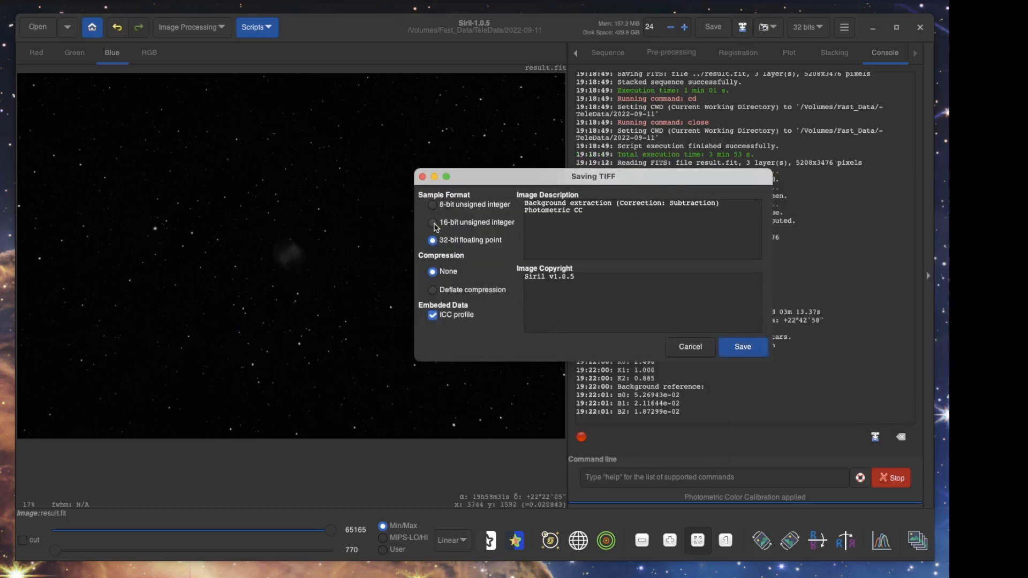
left_click(432, 223)
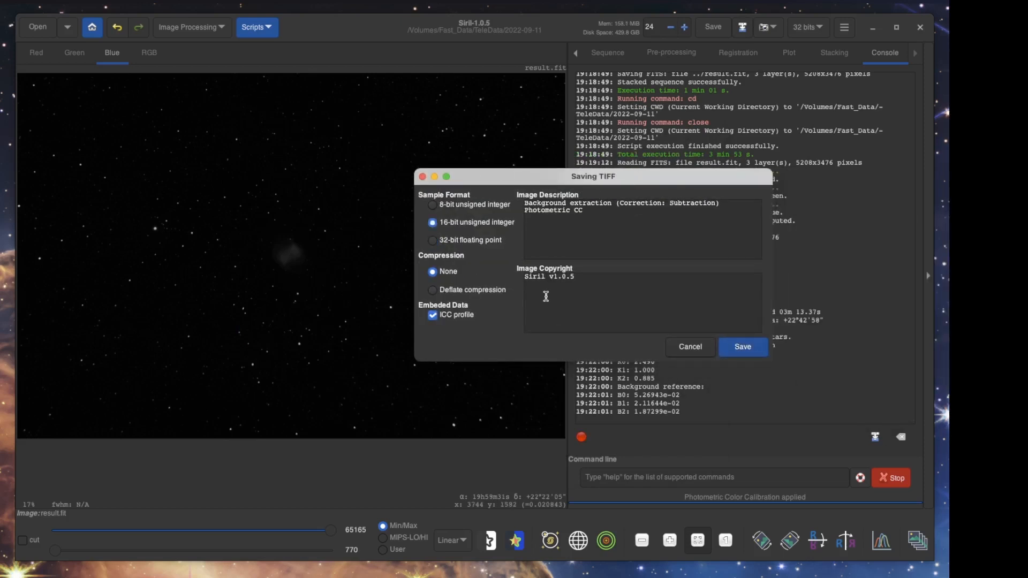
left_click(741, 349)
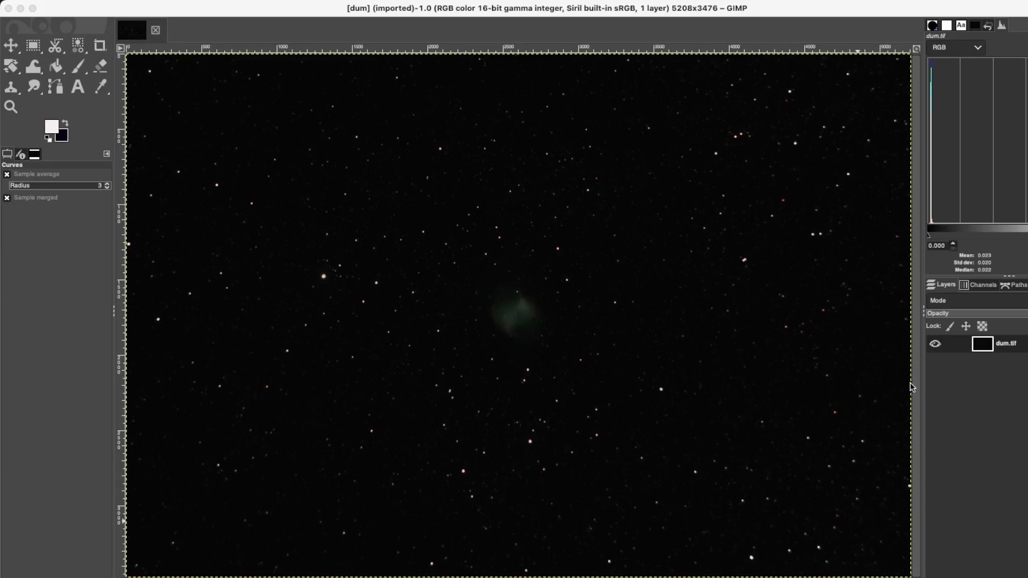
Step: In GIMP, create a new layer from the visible image above the dum.tif layer
left_click(963, 399)
right_click(964, 399)
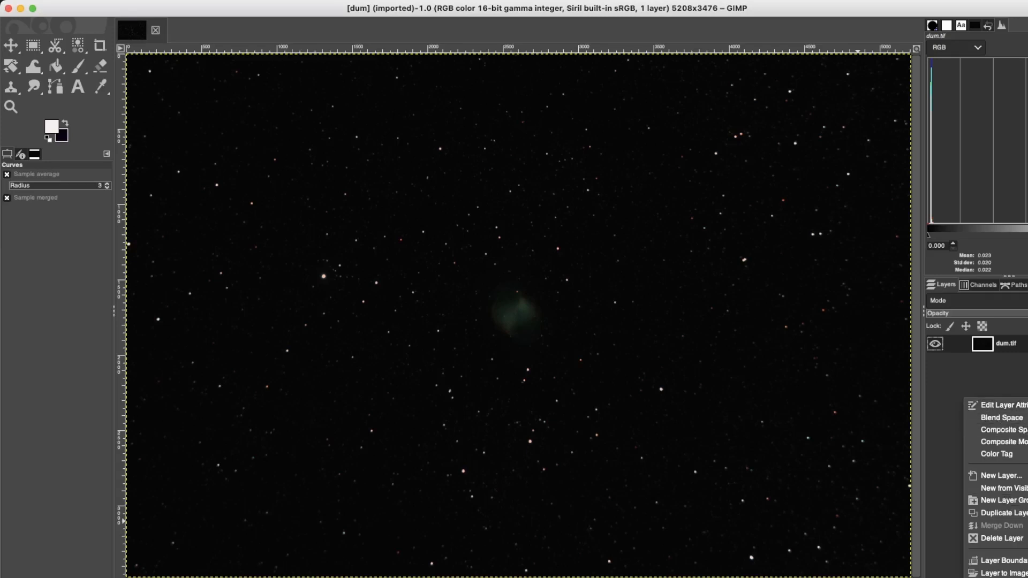
left_click(1003, 488)
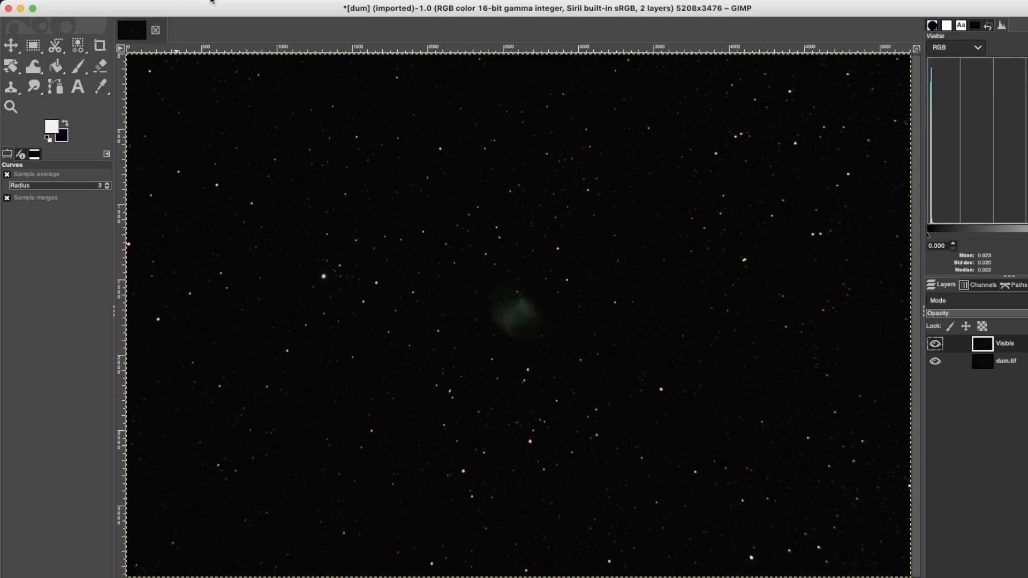
Step: Stretch the Visible layer with Curves, moving a Value curve point to input 25.23 and output 71.43
left_click(229, 1)
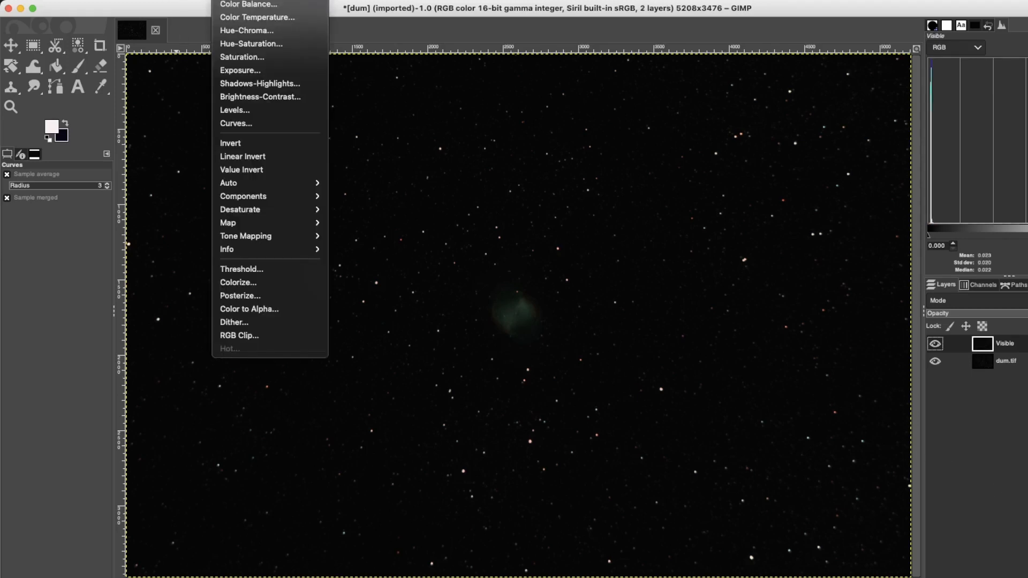
left_click(235, 123)
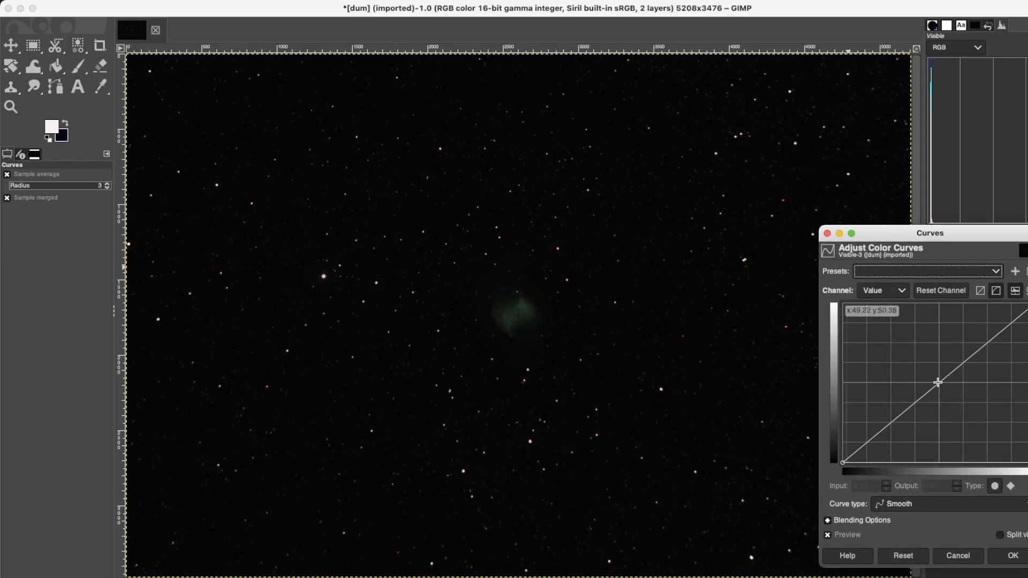
left_click_drag(937, 383, 891, 348)
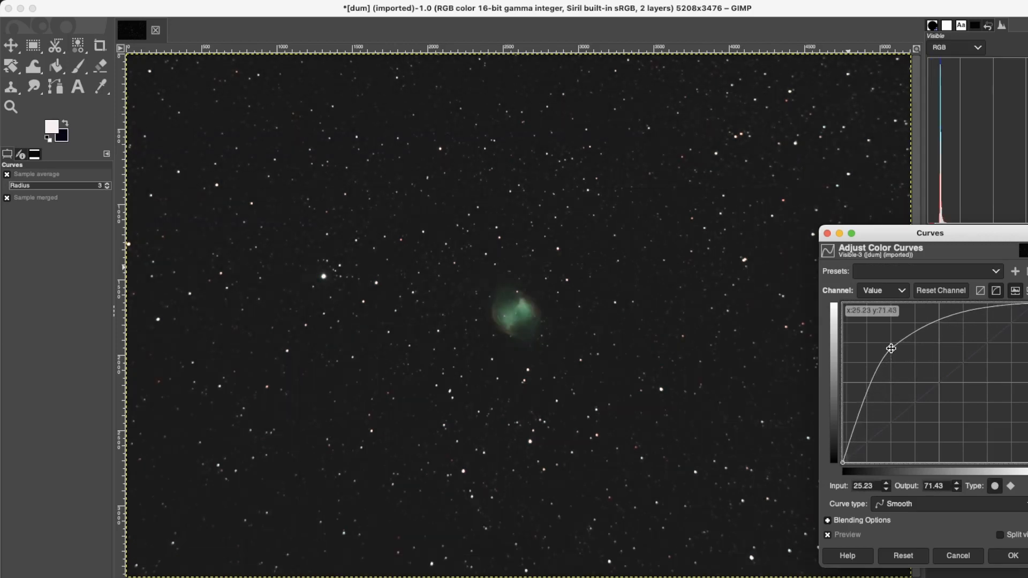
left_click(1016, 558)
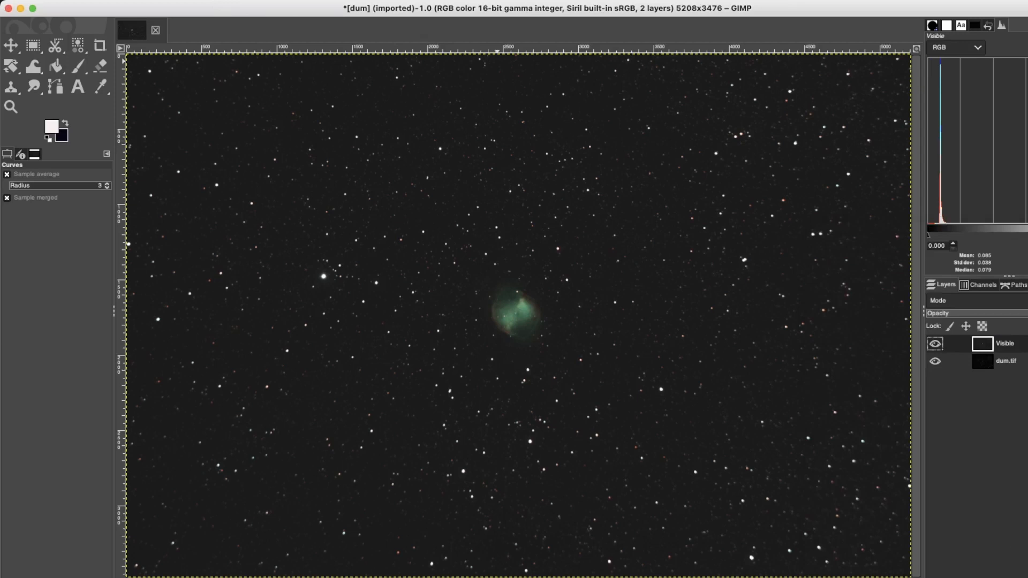
Step: Apply a second, gentler Curves stretch with a Value curve point at input 38.63 and output 65.41
left_click(229, 0)
left_click(266, 128)
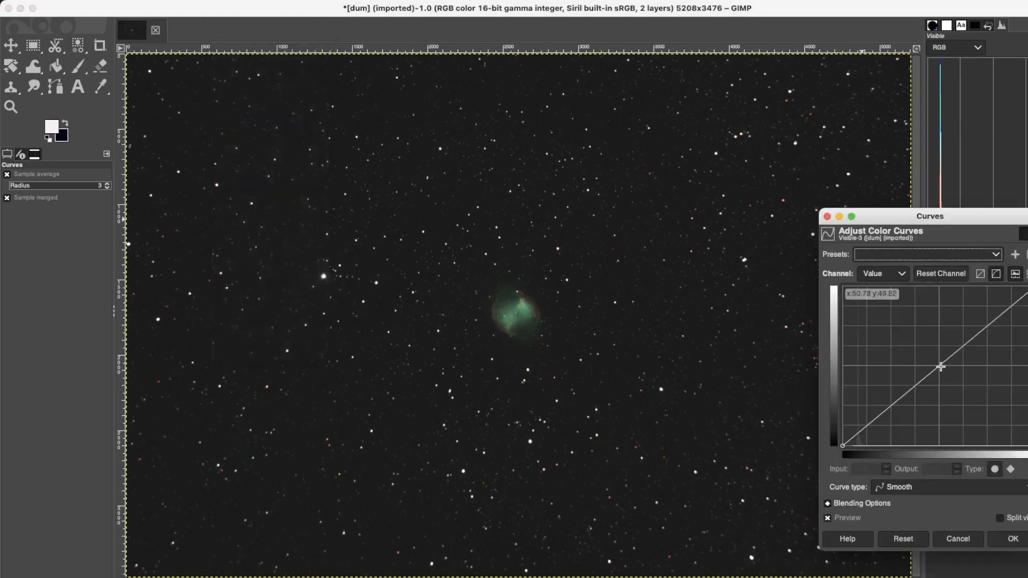
left_click_drag(941, 367, 917, 343)
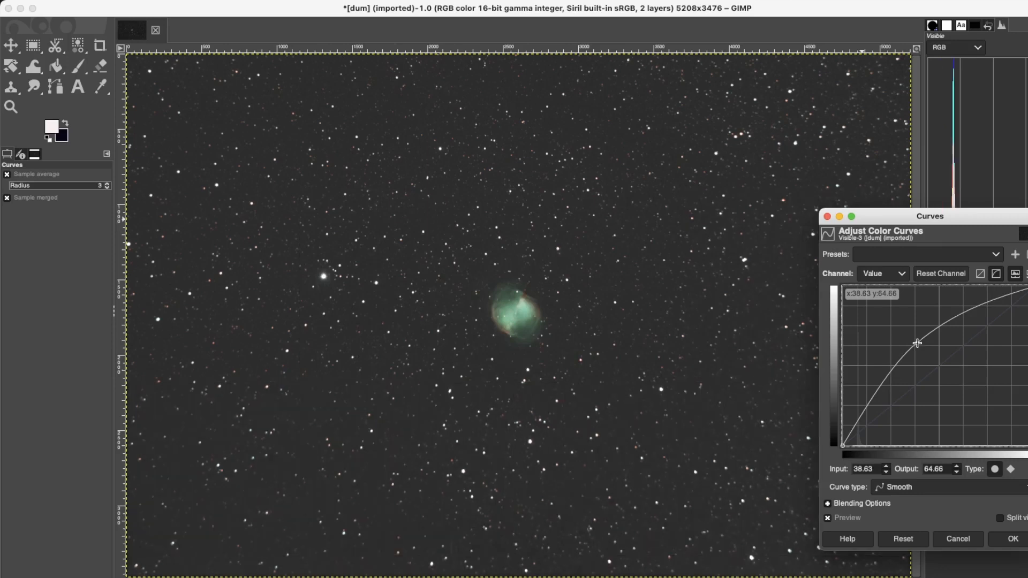
left_click_drag(917, 343, 917, 341)
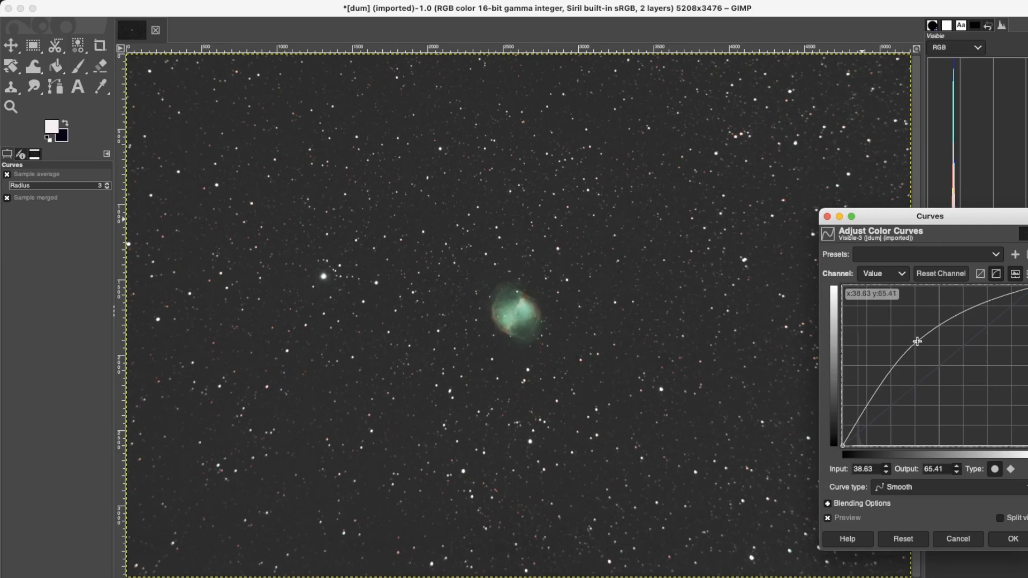
left_click(1015, 539)
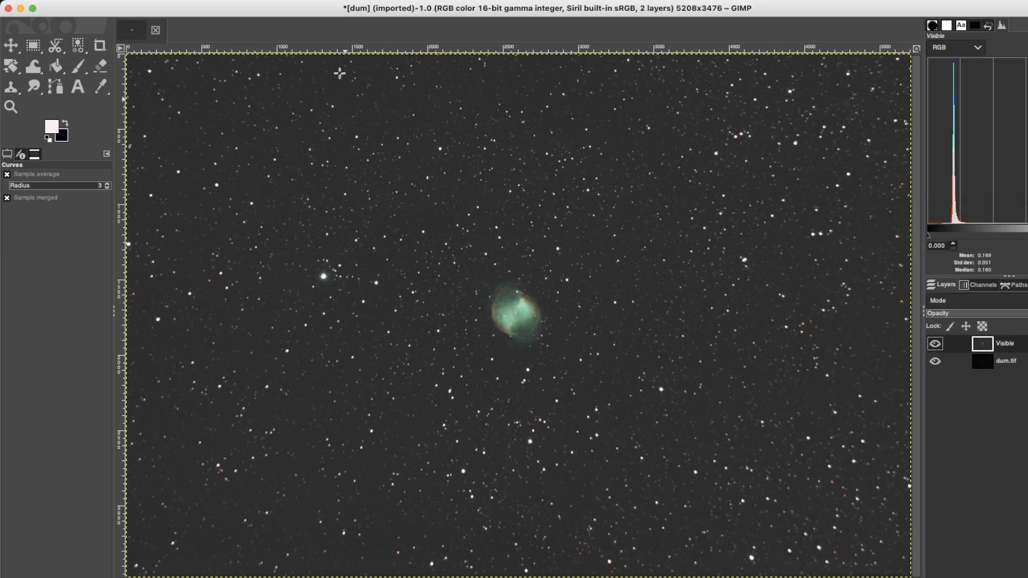
Step: Reduce the green cast with Curves by placing a Green channel point at input 52.65 and output 47.74
left_click(232, 0)
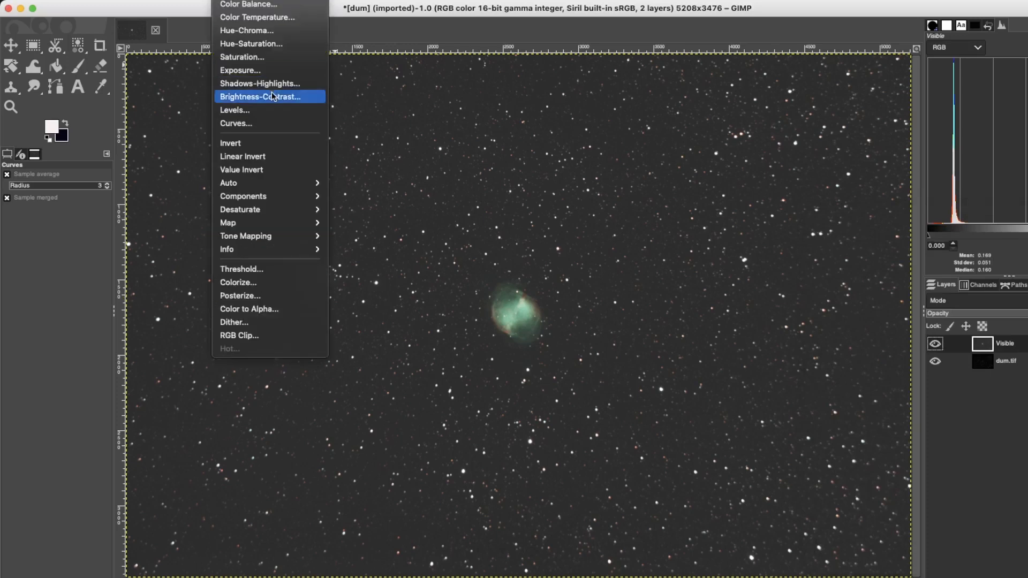
left_click(271, 124)
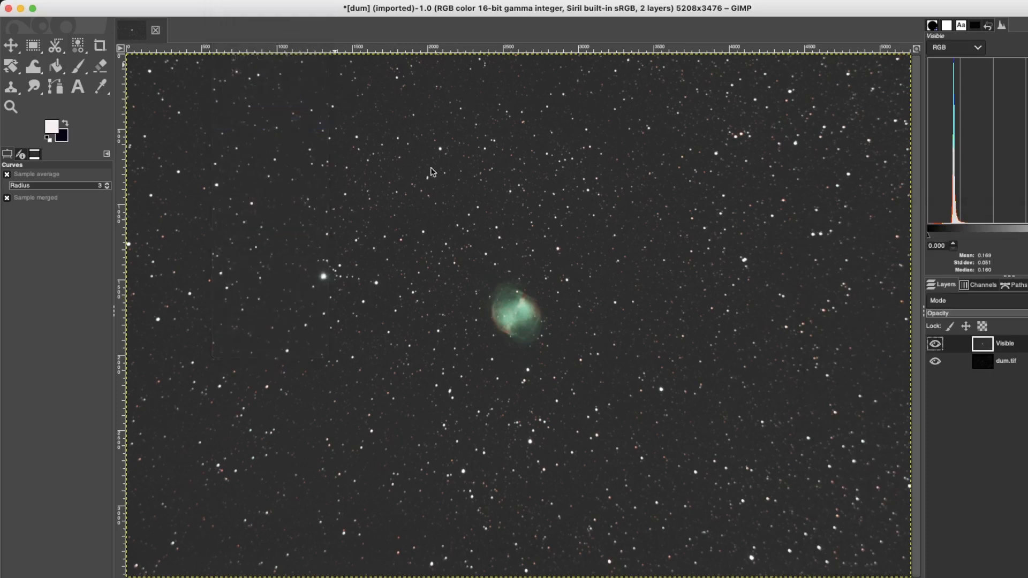
left_click_drag(927, 205, 960, 203)
left_click(903, 257)
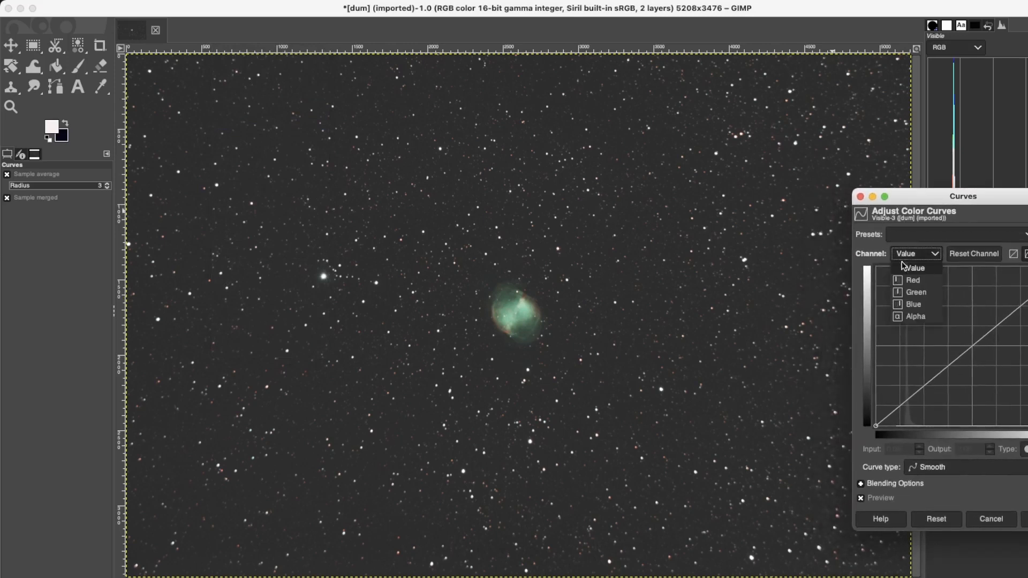
left_click(916, 292)
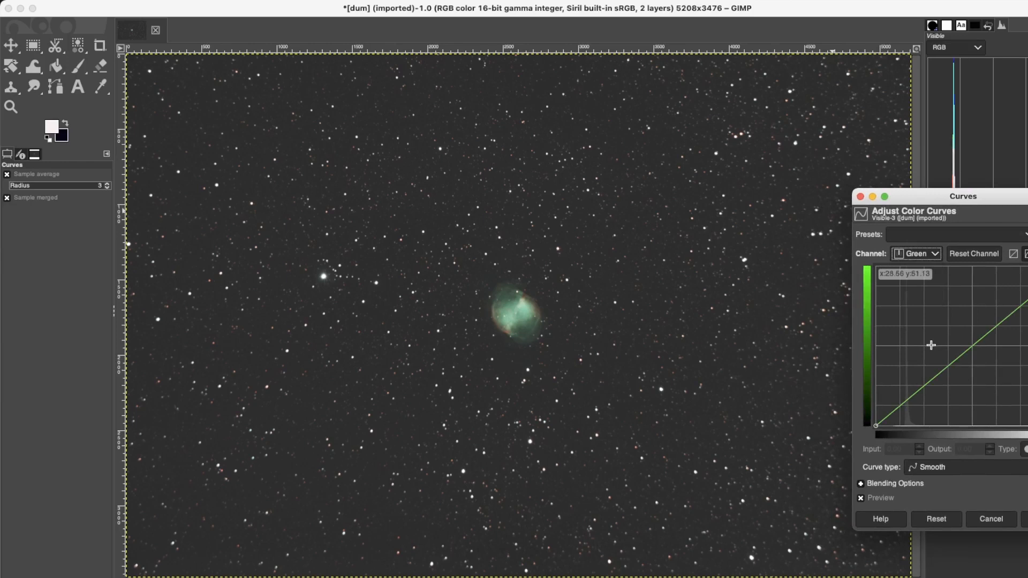
left_click(973, 347)
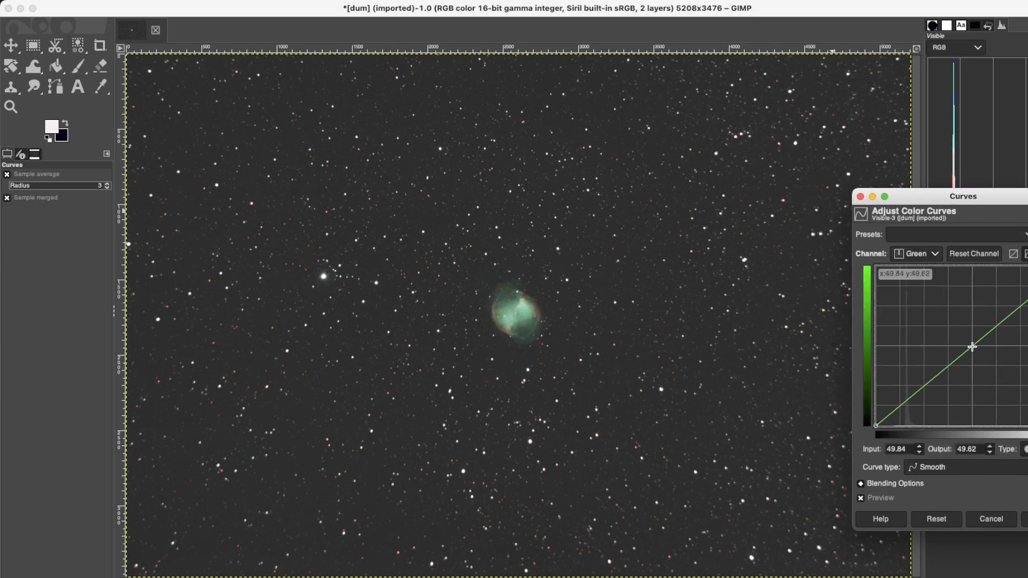
left_click_drag(972, 347, 977, 351)
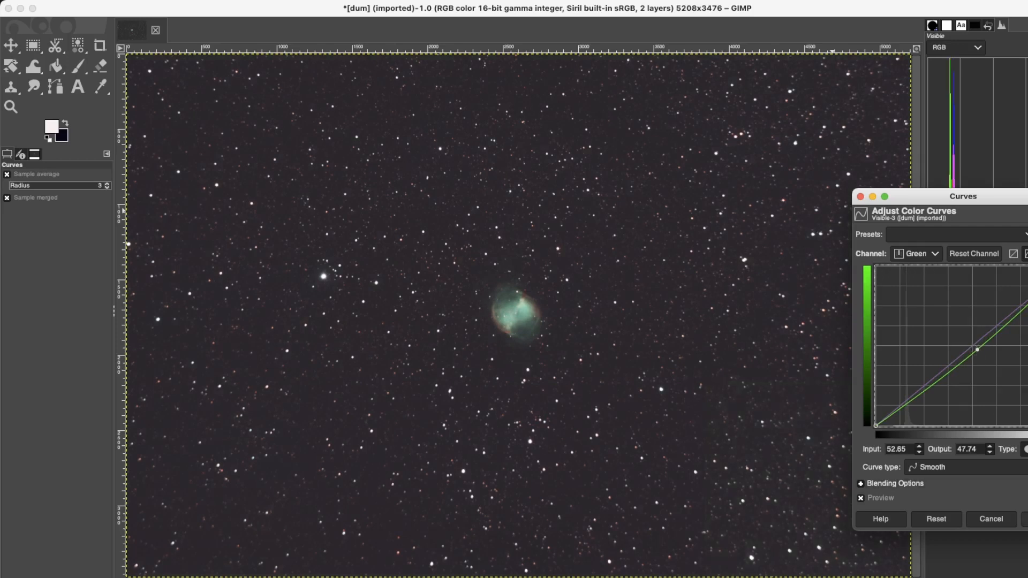
left_click(1025, 519)
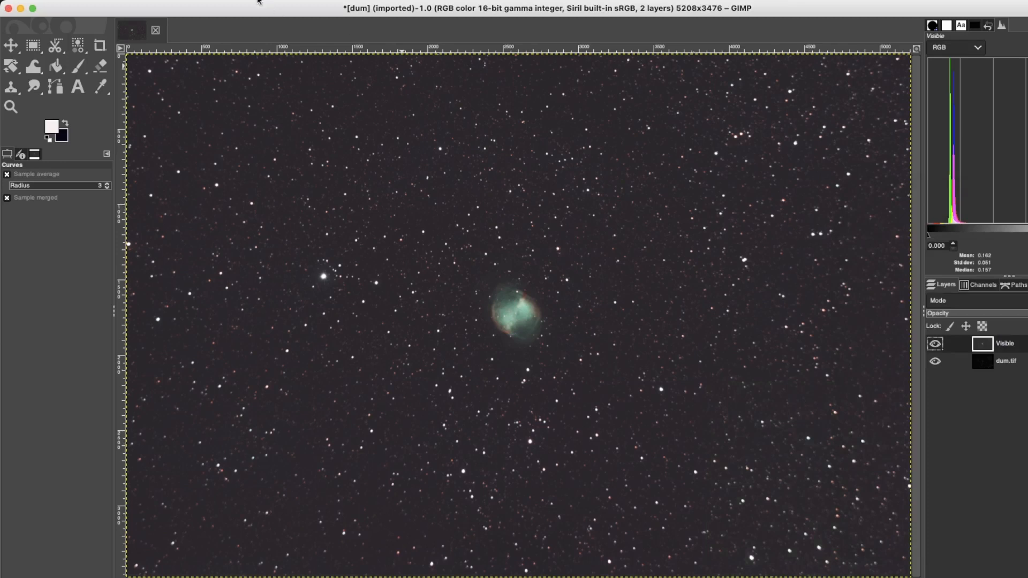
Step: Raise the black input level to about 3.3 with Levels and merge the Visible layer down onto dum.tif
left_click(239, 1)
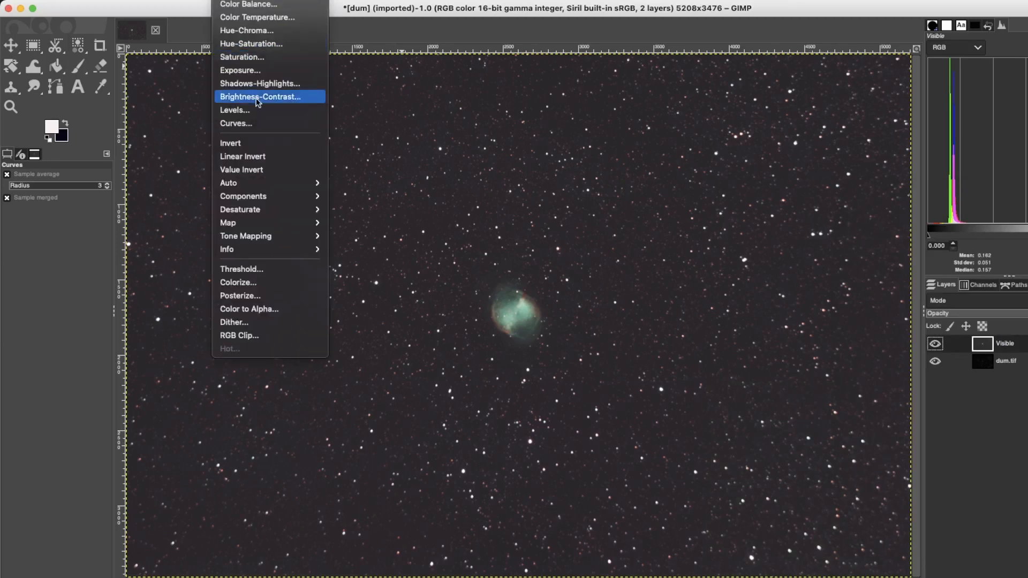
left_click(254, 112)
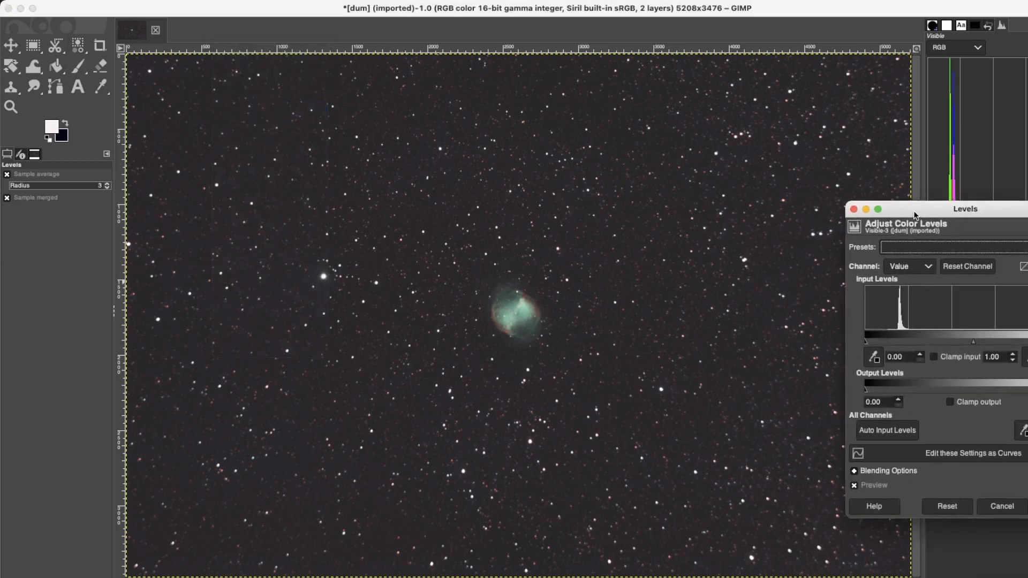
left_click_drag(865, 341, 873, 345)
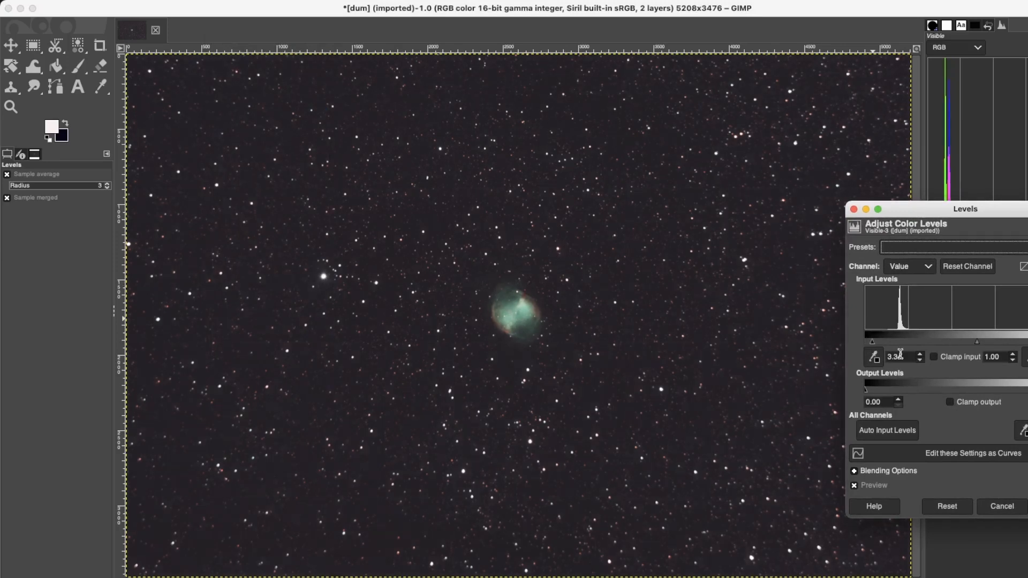
key("Return")
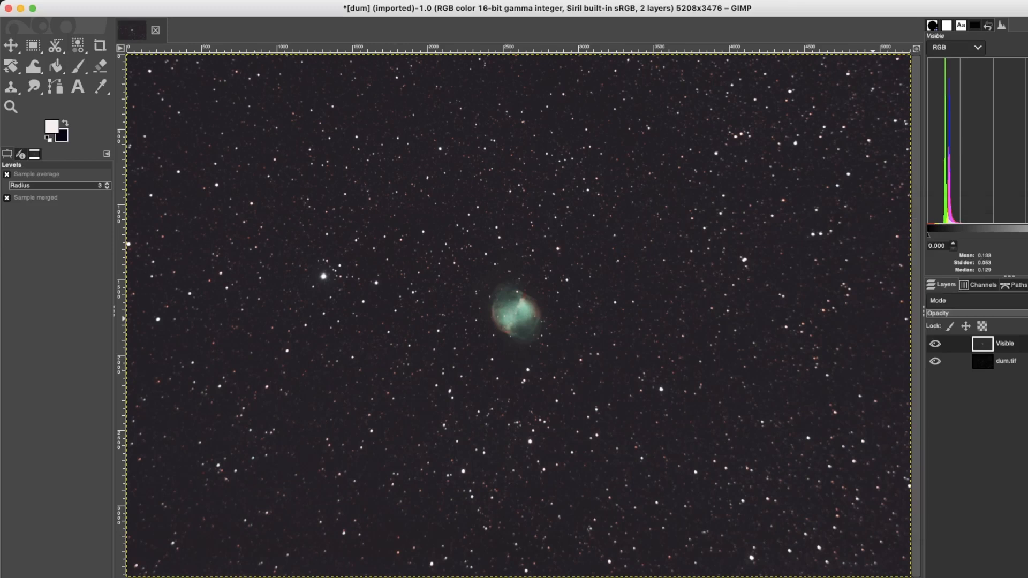
right_click(997, 417)
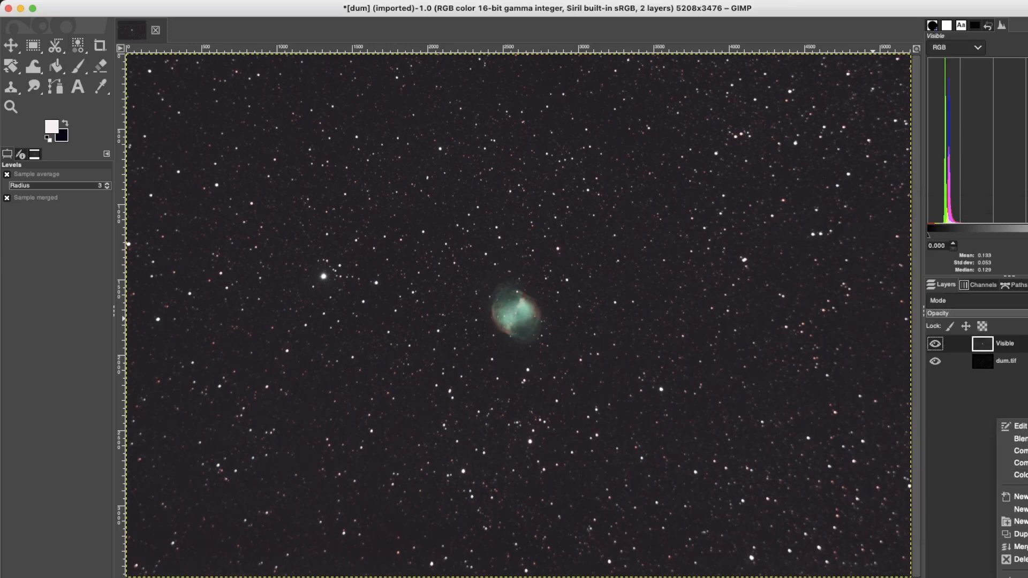
left_click(1017, 547)
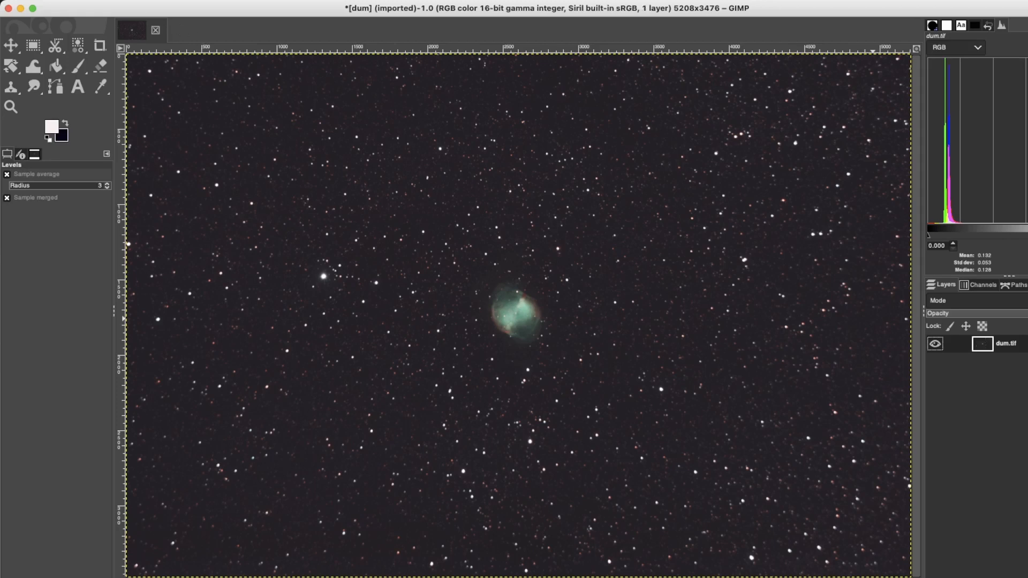
Step: Export the image as rgb_test5.tif in the 2022-09-11 folder with no TIFF compression
left_click(40, 0)
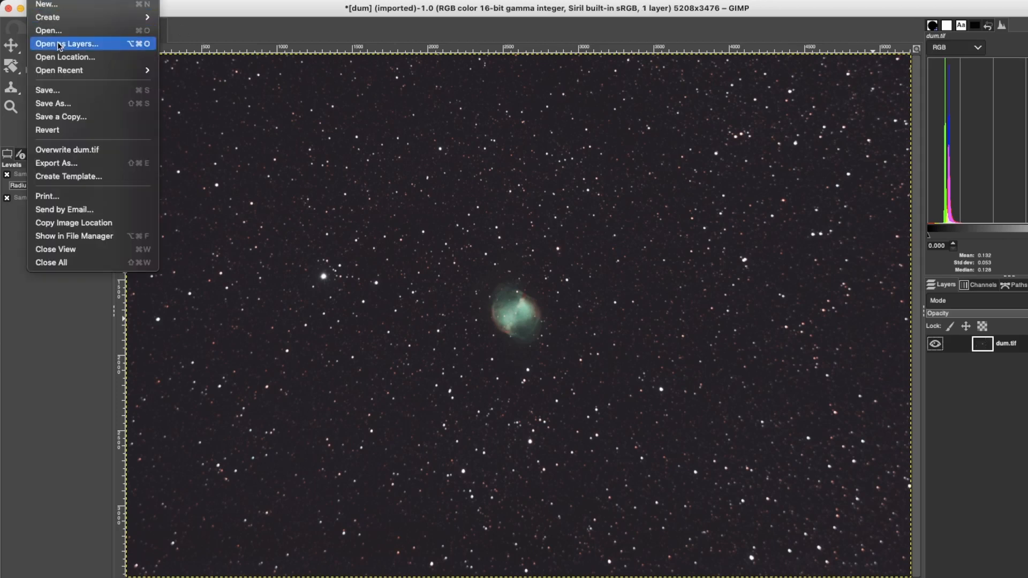
left_click(86, 164)
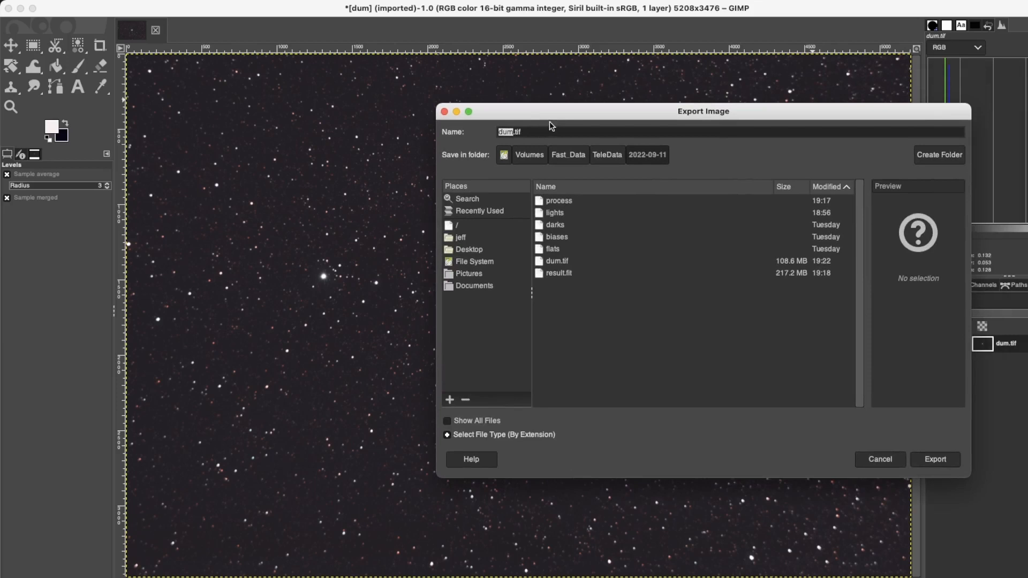
left_click_drag(523, 131, 491, 131)
type("rgb_test5")
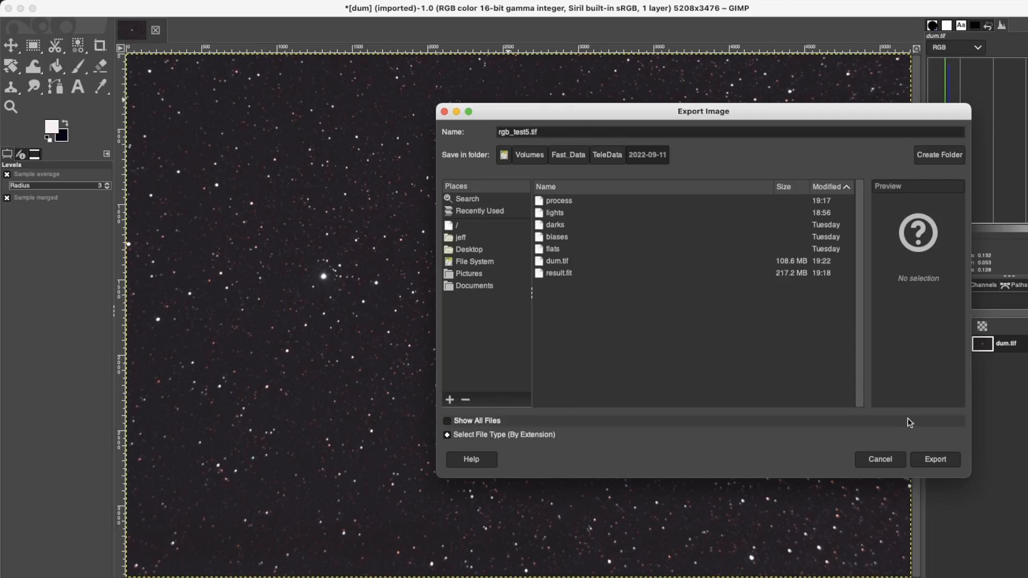
left_click(937, 459)
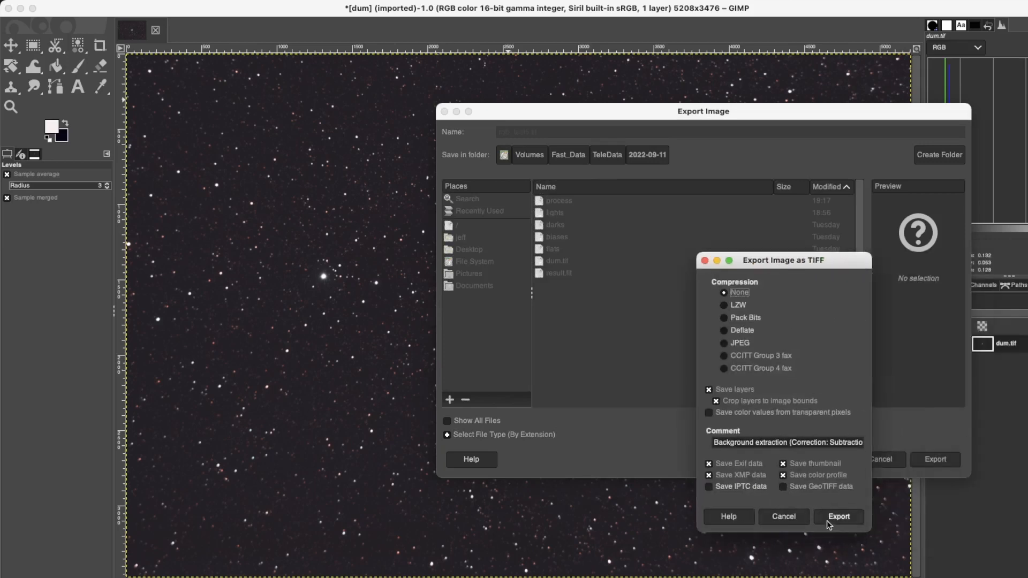
left_click(827, 519)
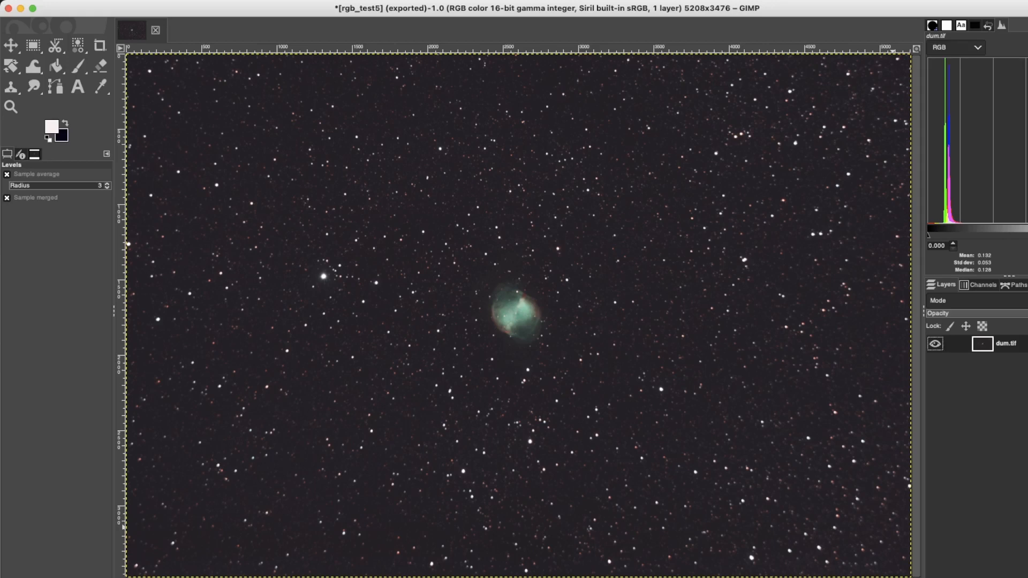
Step: Bring up the StarNetv2CLI_MacOS folder and Terminal, and try to change the working directory to that folder
left_click_drag(1027, 306, 839, 288)
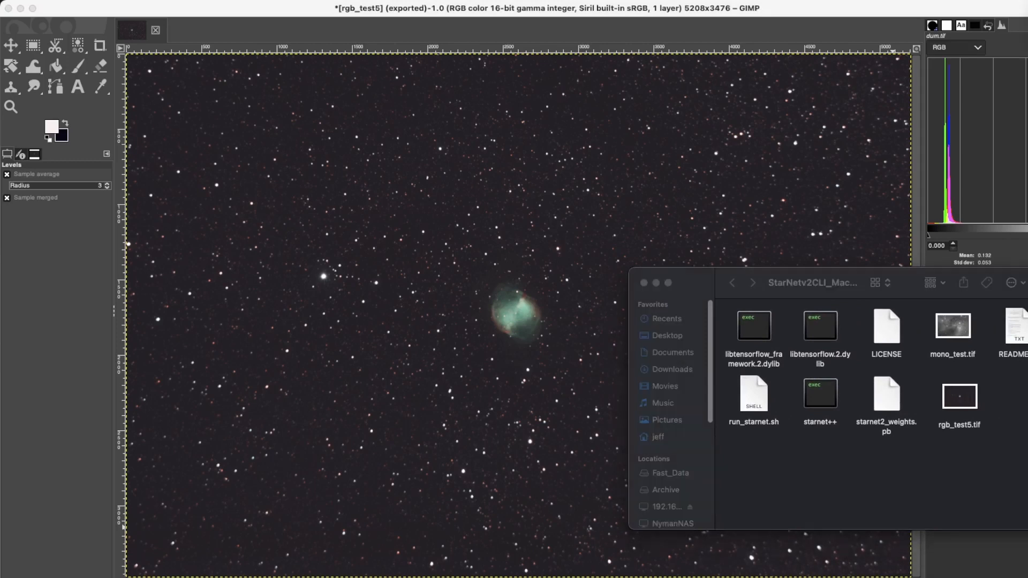
left_click_drag(321, 53, 315, 105)
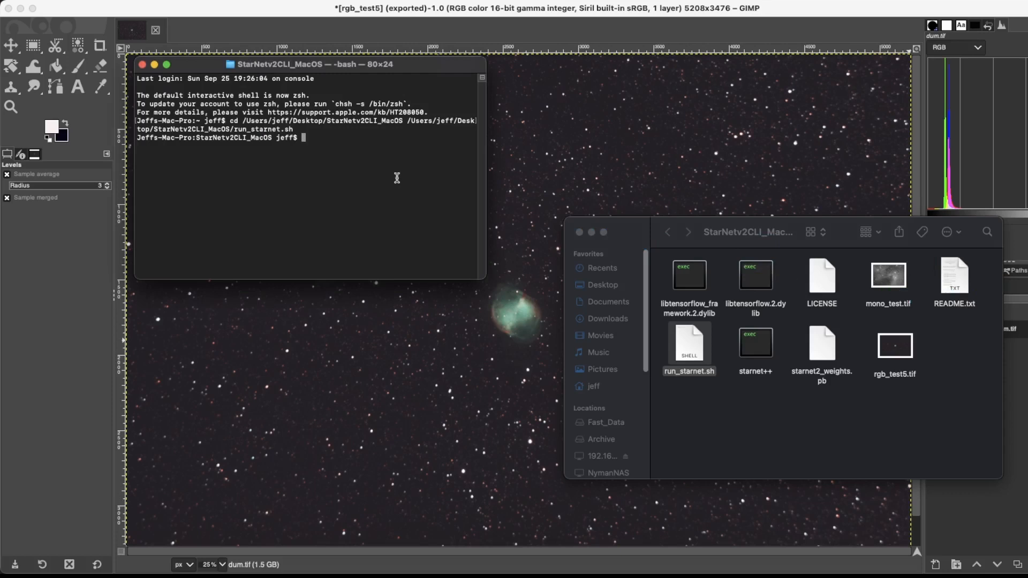
type("cd")
left_click_drag(803, 3, 415, 146)
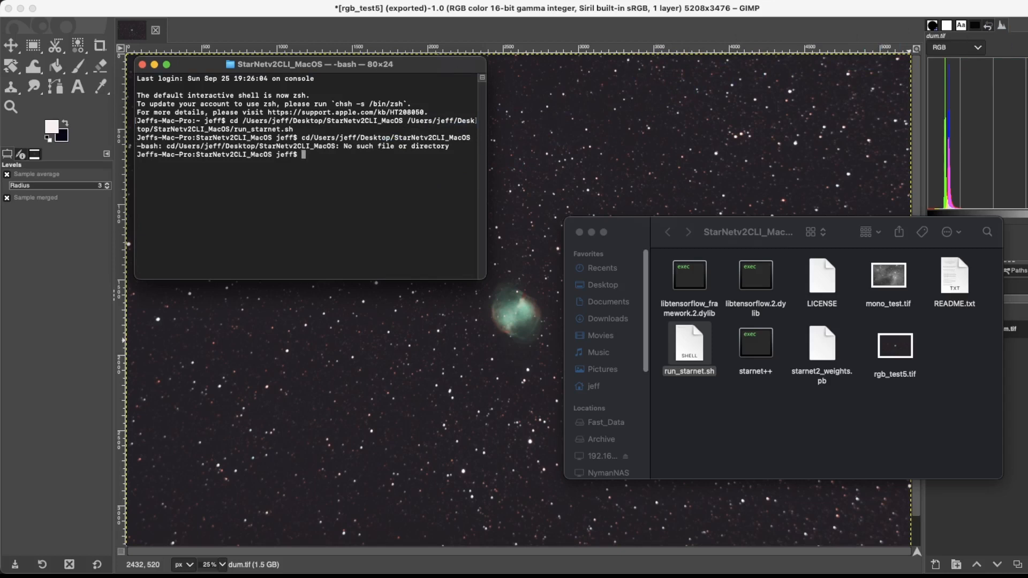
Step: Run the run_starnet.sh script from the StarNetv2CLI_MacOS folder in Terminal to remove the stars from rgb_test5.tif
scroll(872, 150, "down", 2)
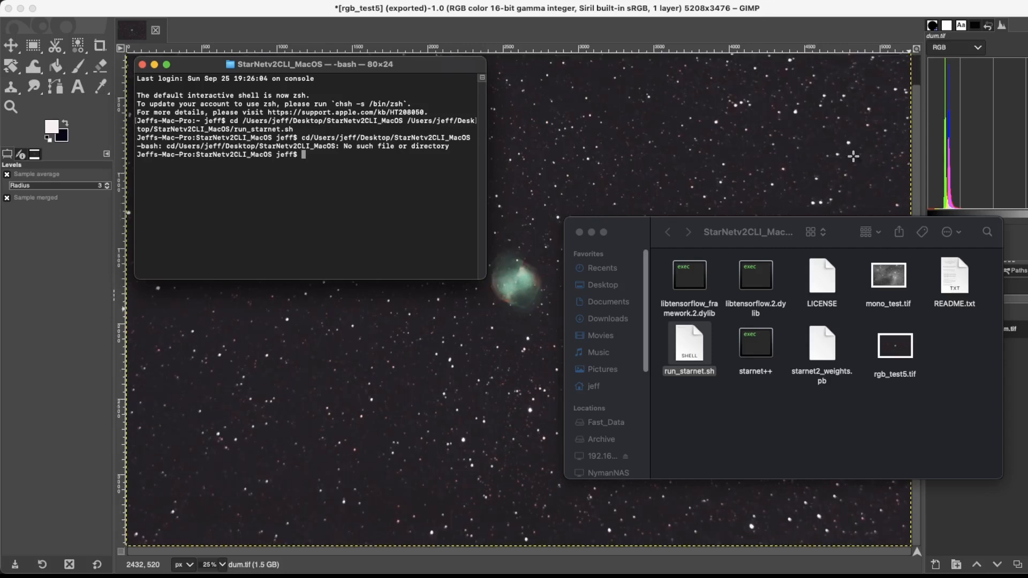
left_click_drag(692, 355, 367, 208)
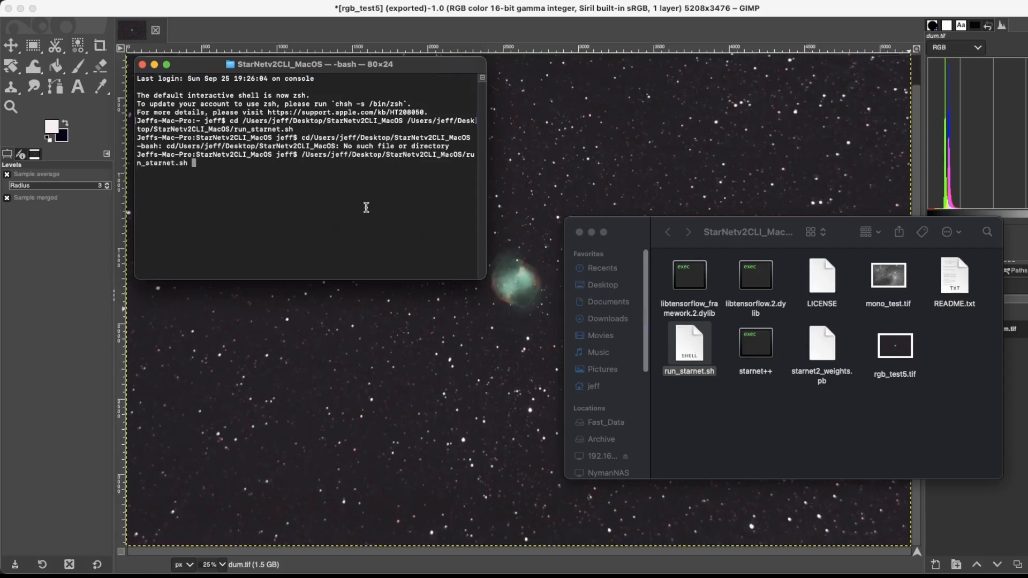
key("Return")
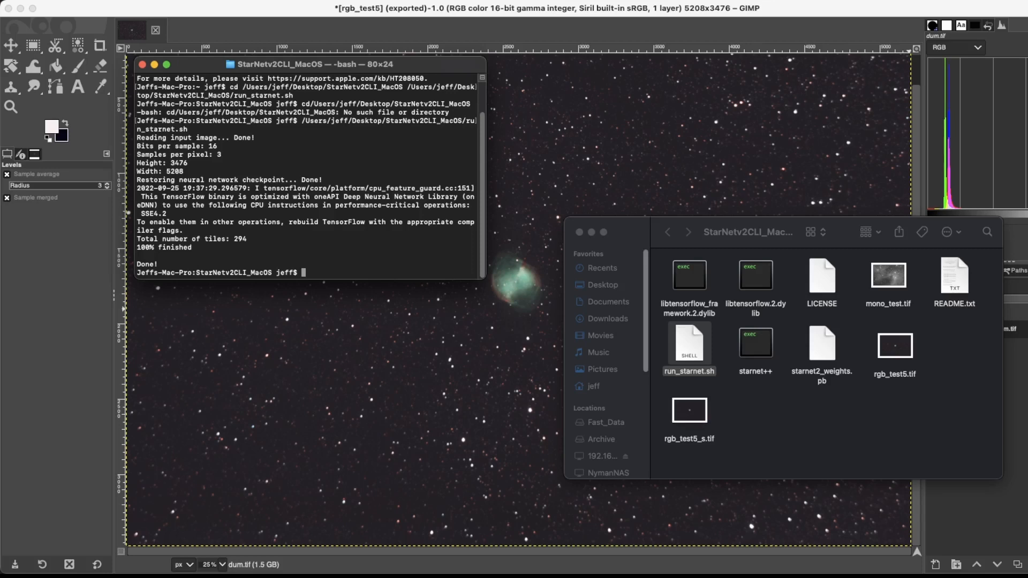
Step: Open the starless image rgb_test5_s.tif from the StarNetv2CLI_MacOS folder in GIMP
left_click(579, 232)
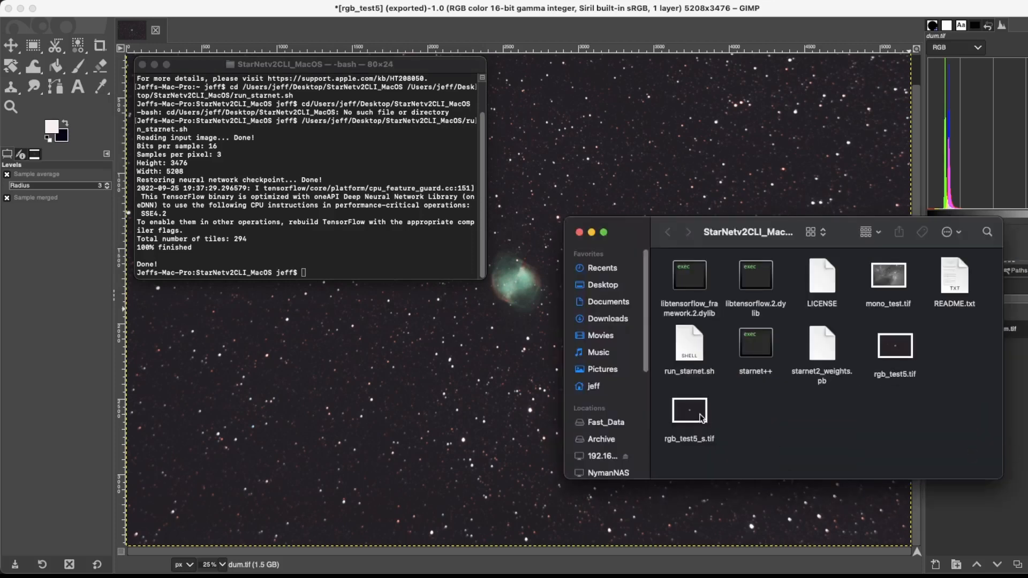
left_click(701, 417)
right_click(701, 417)
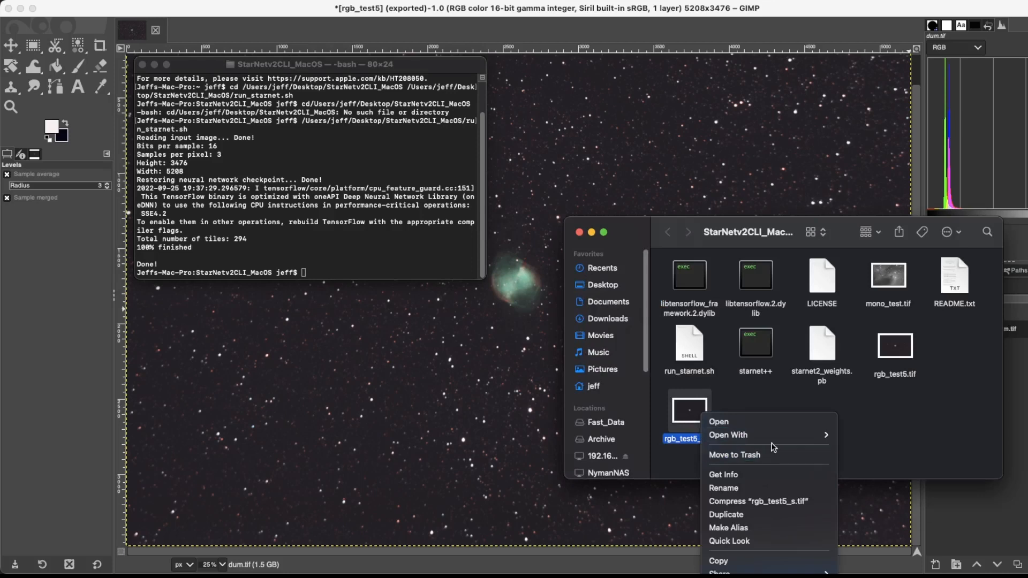
mouse_move(777, 444)
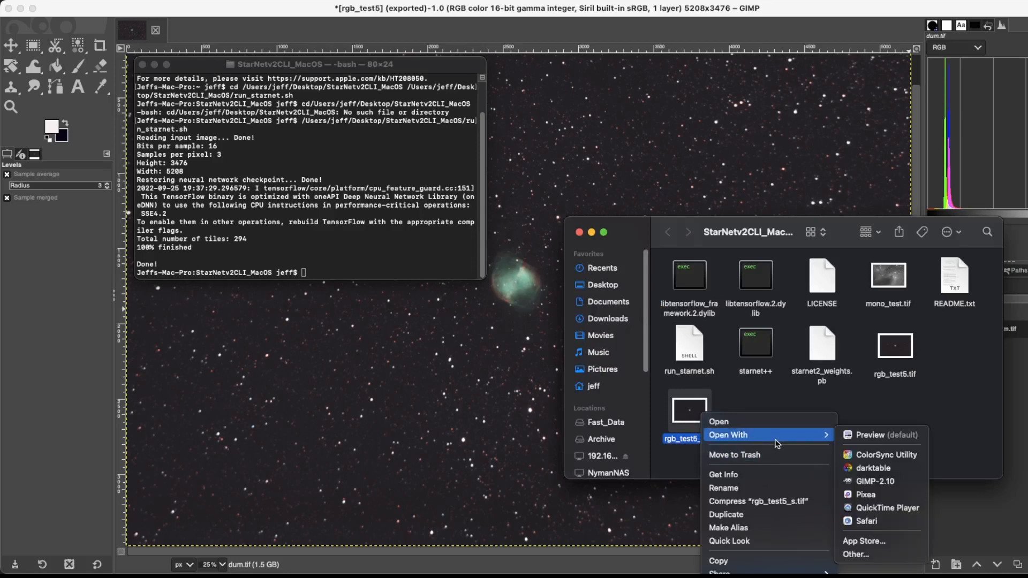
left_click(873, 482)
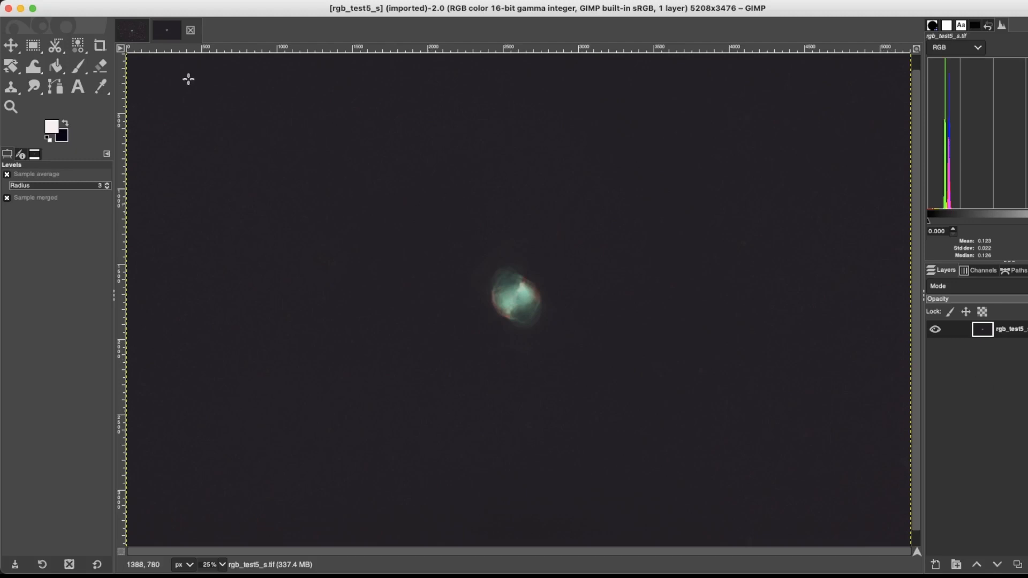
Step: Add a new transparent 5208 × 3476 px layer in Normal mode above dum.tif in the rgb_test5 image
left_click(128, 35)
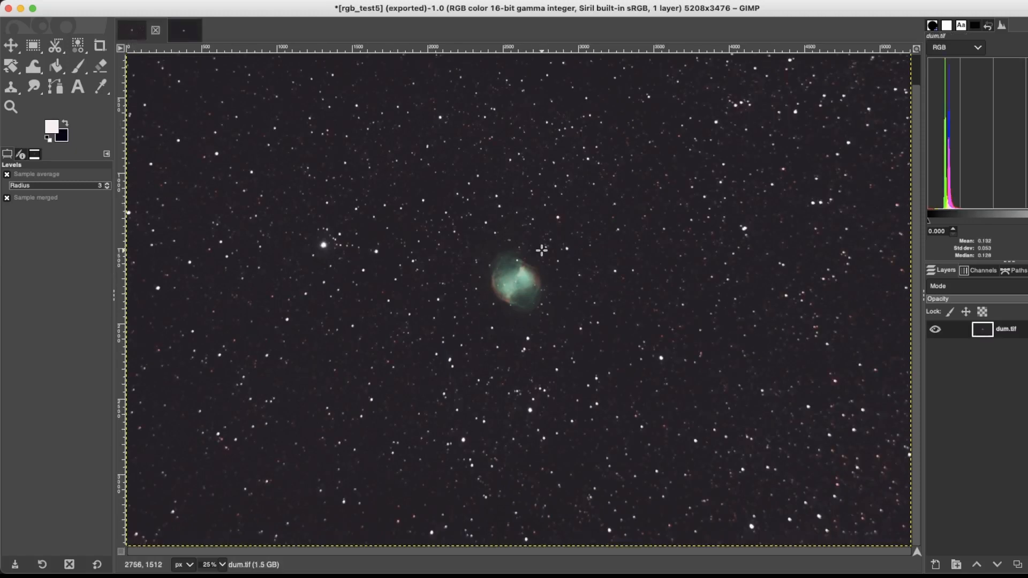
right_click(969, 364)
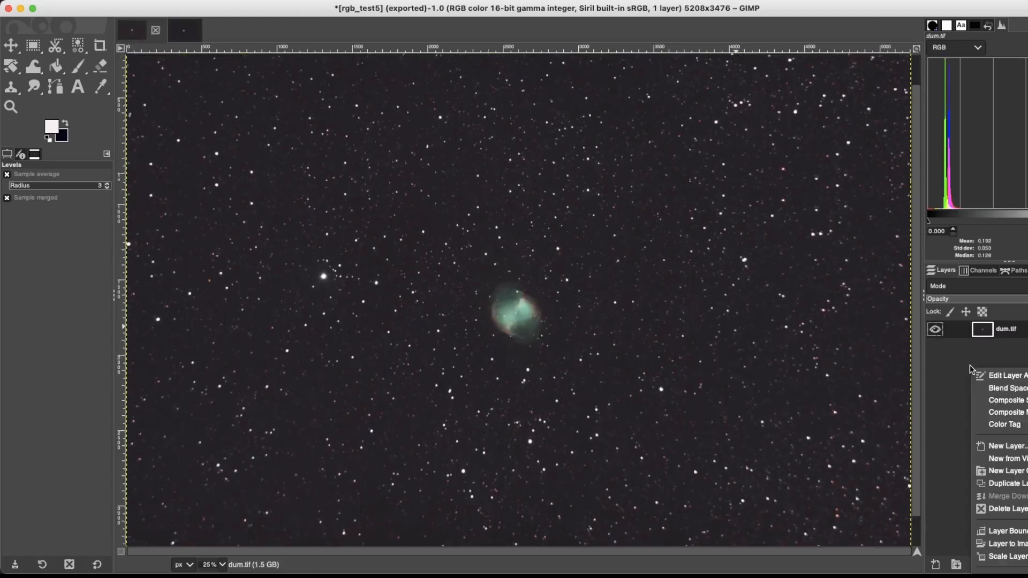
left_click(1025, 450)
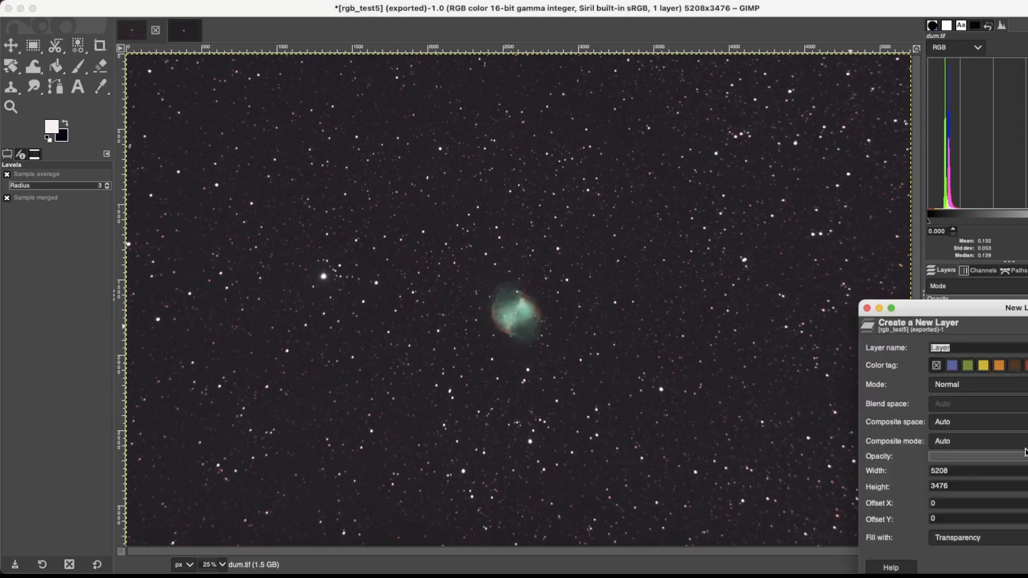
left_click_drag(1003, 312, 855, 251)
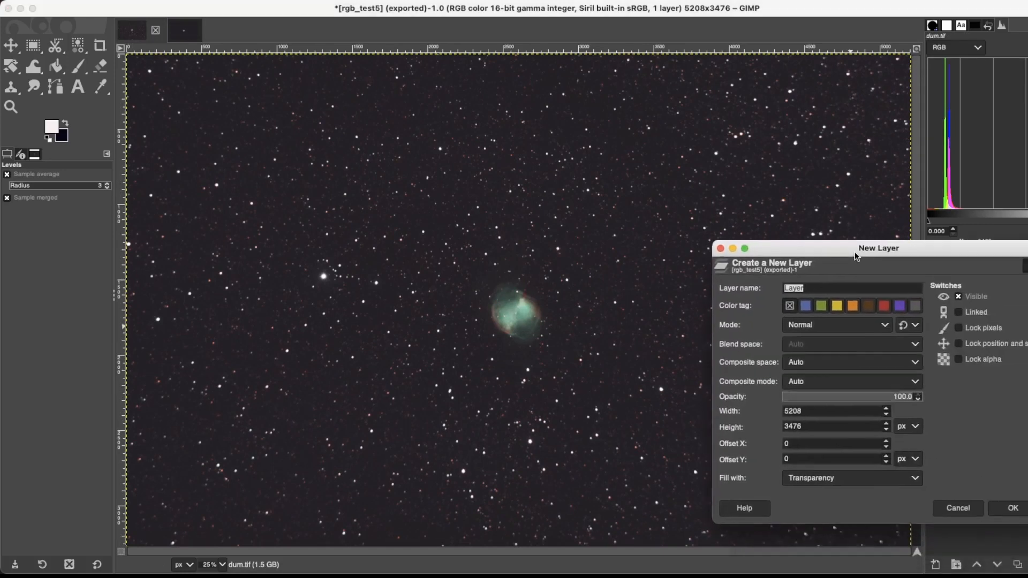
left_click(1011, 507)
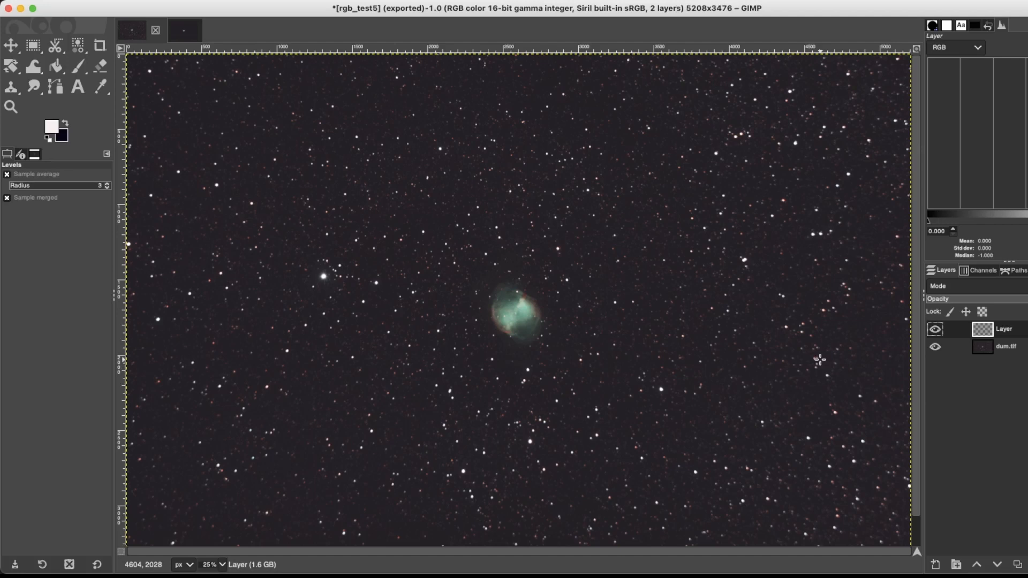
Step: Copy the whole rgb_test5_s image, paste it into the rgb_test5 image and anchor it onto the new layer
key("super+v")
left_click(192, 30)
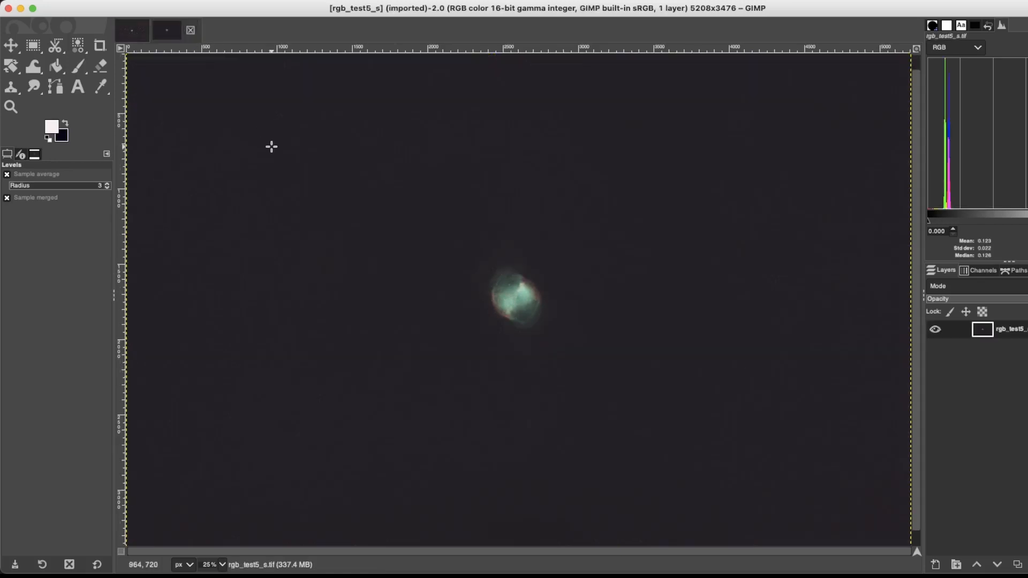
key("ctrl+a")
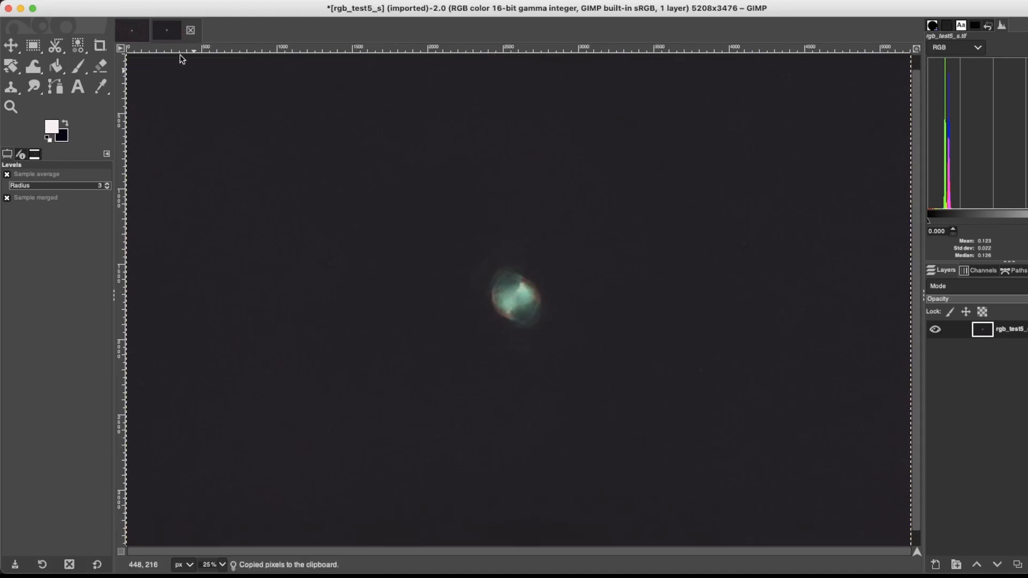
left_click(140, 35)
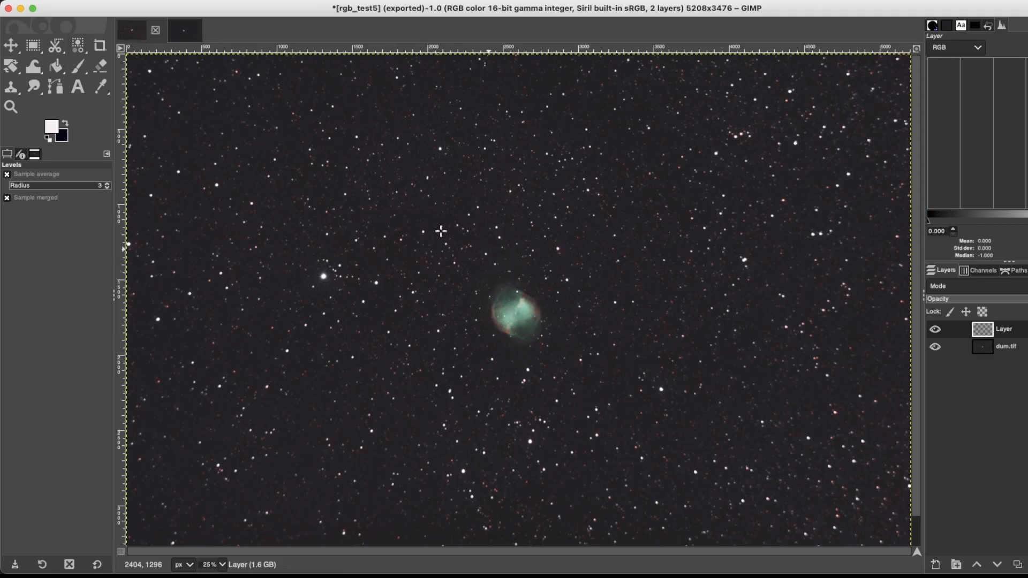
key("ctrl+v")
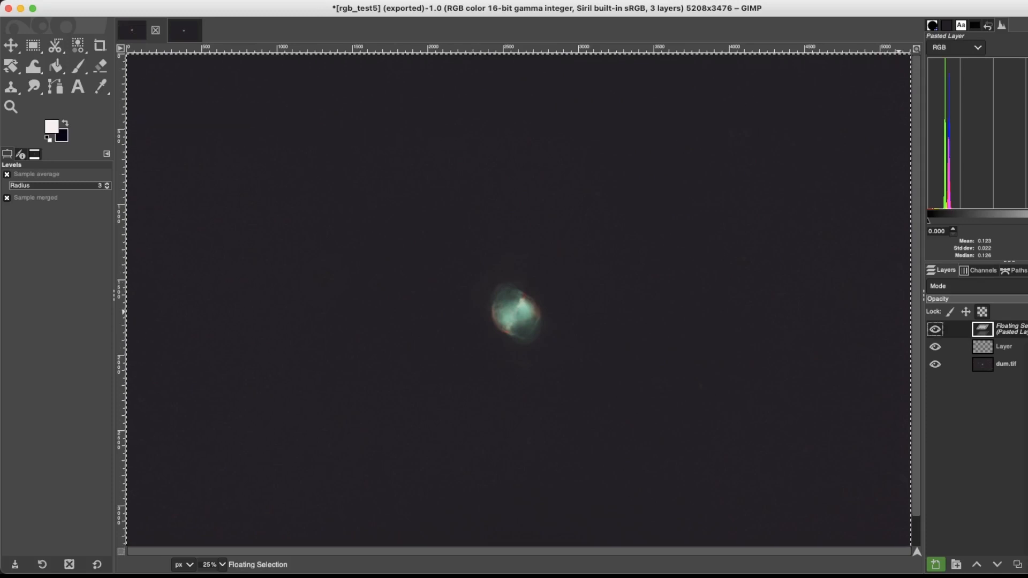
key("ctrl+h")
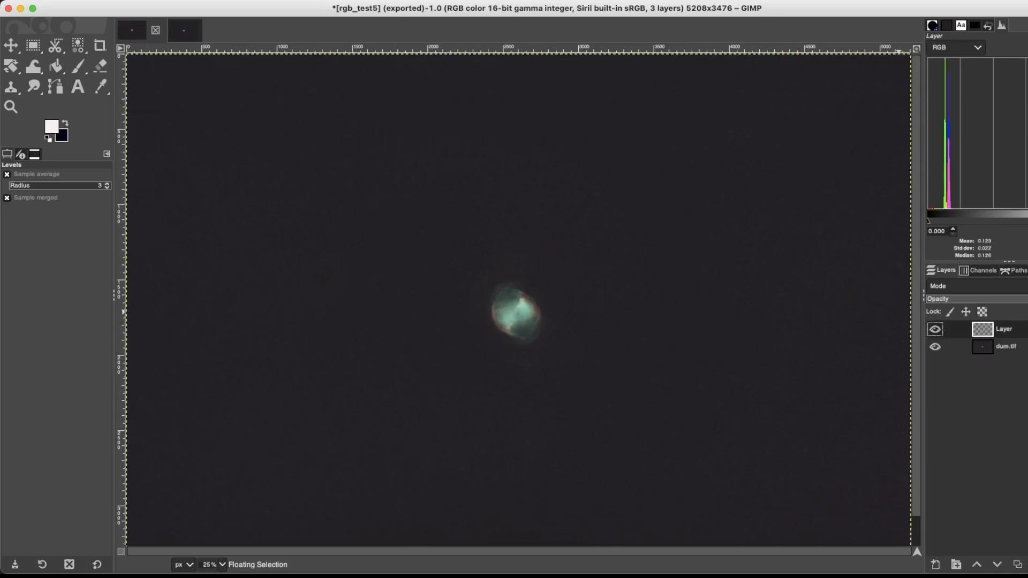
Step: Set the starless layer's blend mode to Subtract and merge it down onto dum.tif to isolate the stars
left_click(1007, 291)
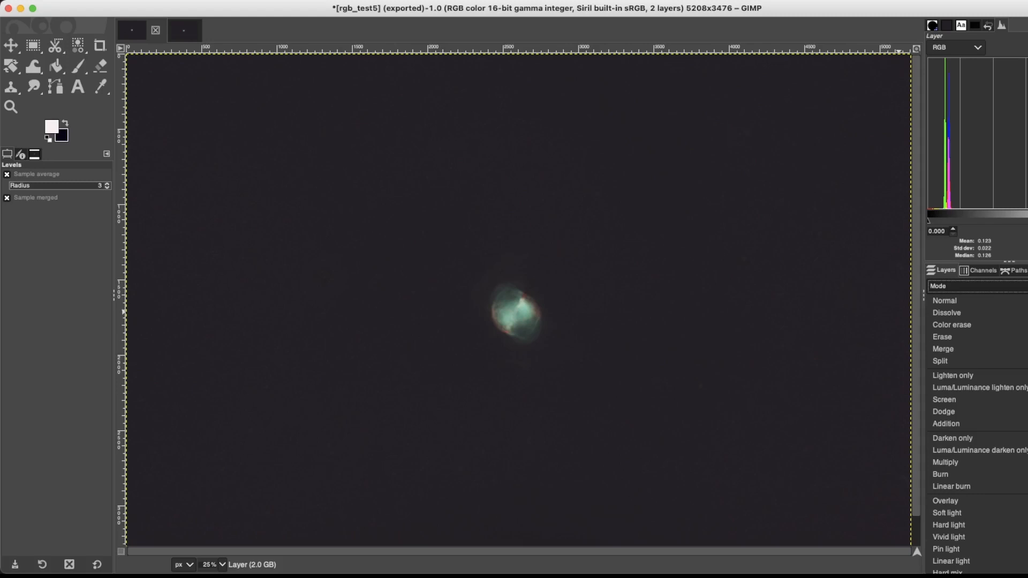
left_click(947, 577)
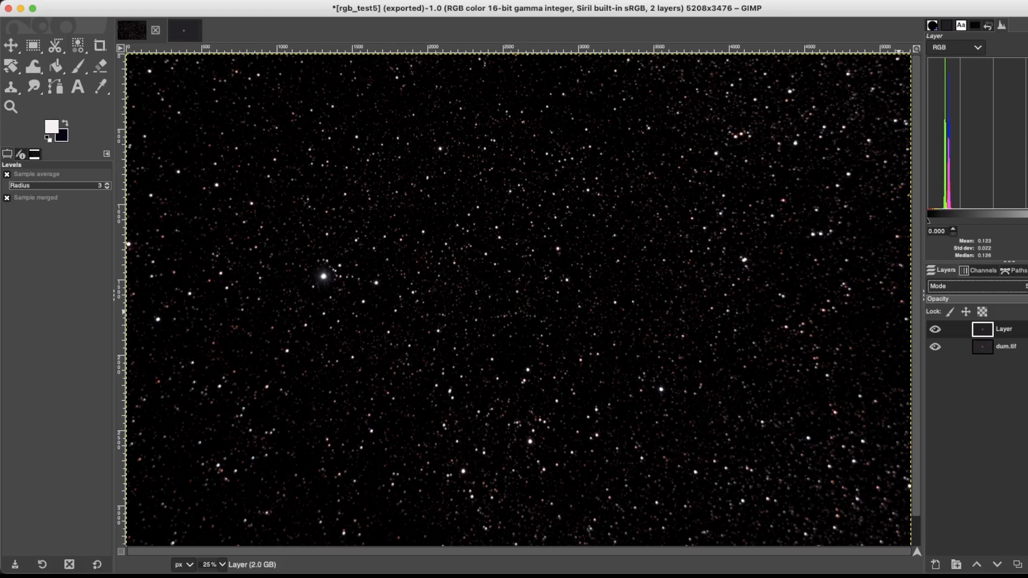
mouse_move(1020, 419)
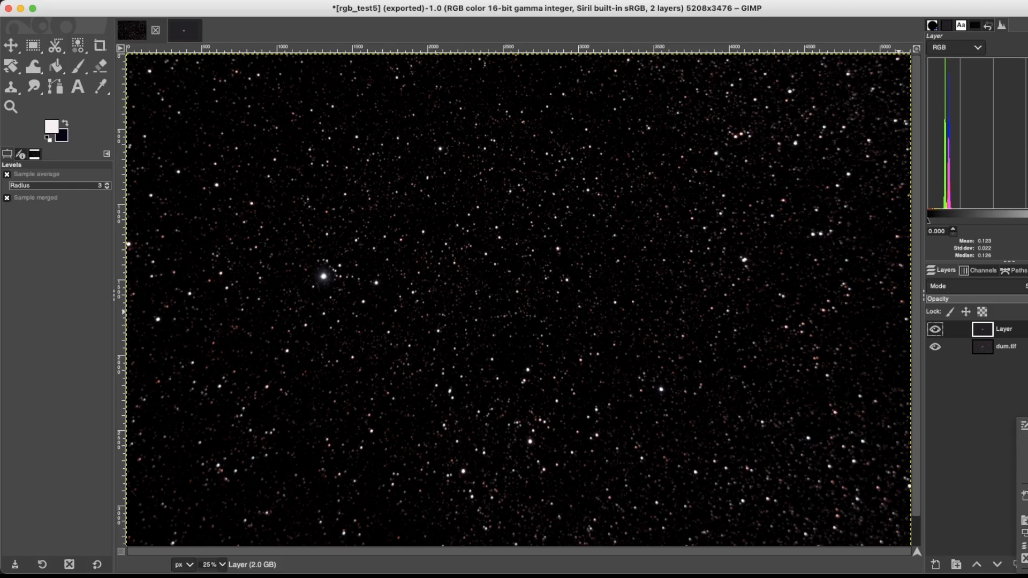
left_click(1024, 545)
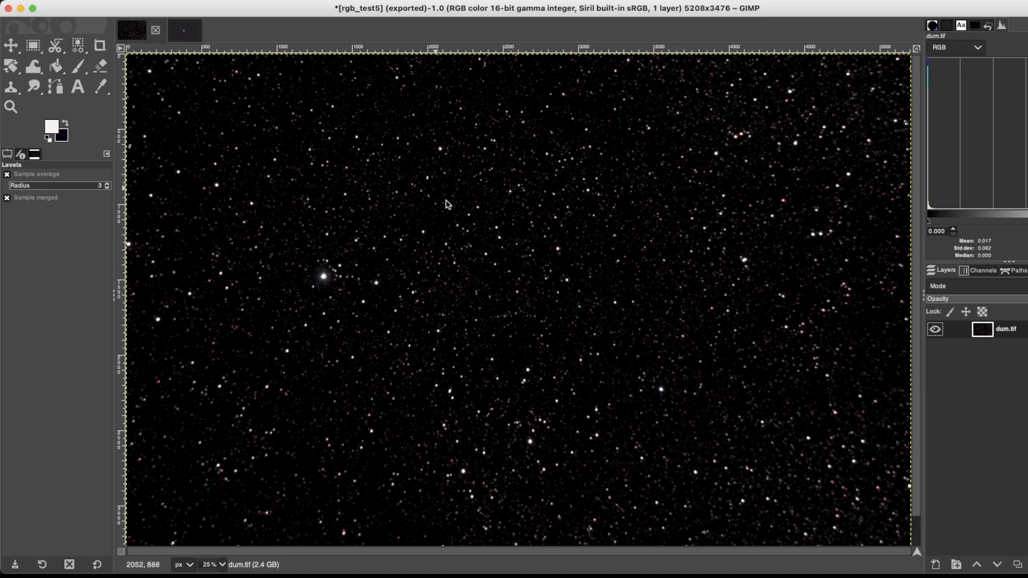
left_click(268, 0)
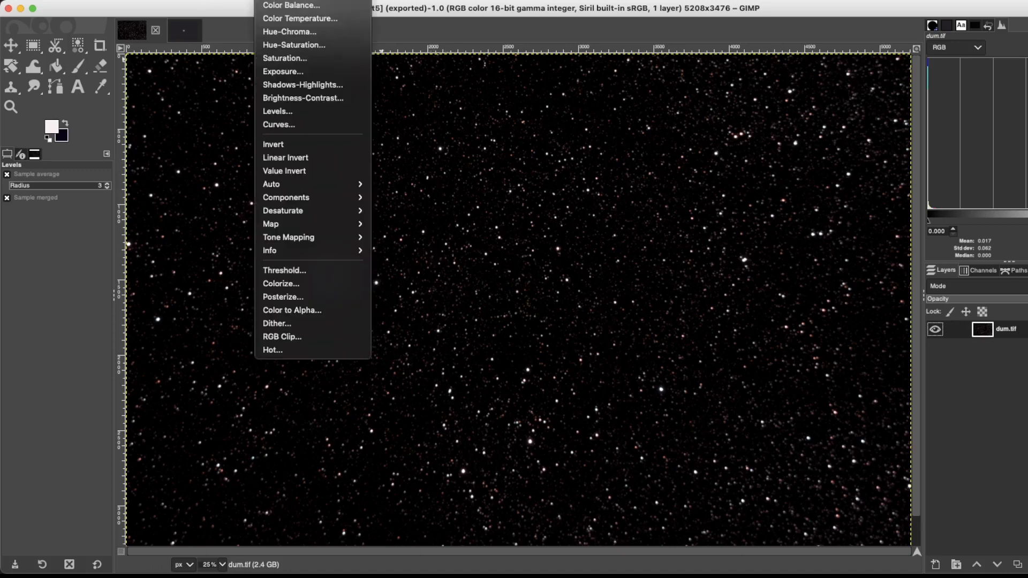
left_click(290, 111)
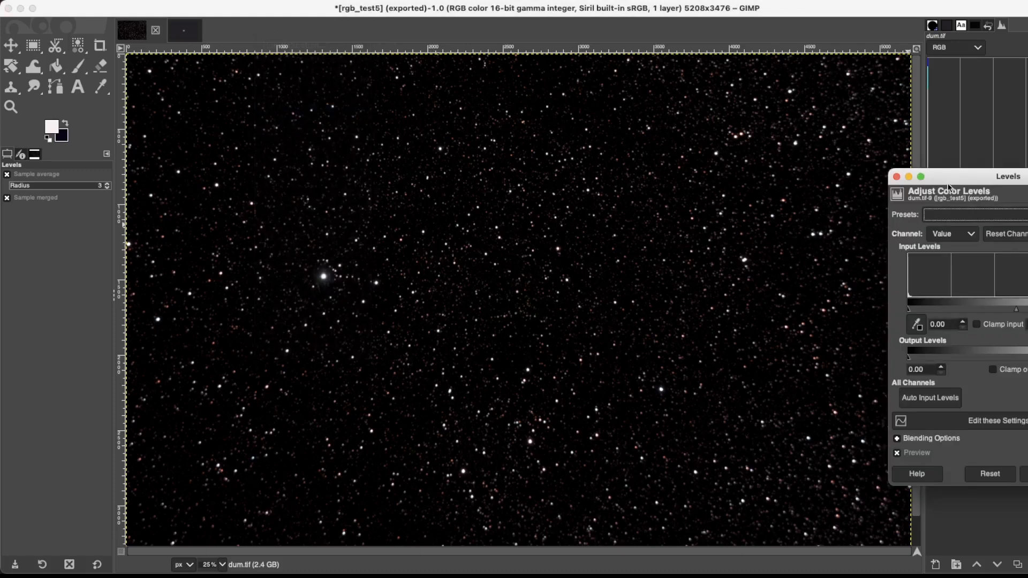
left_click_drag(948, 180, 891, 182)
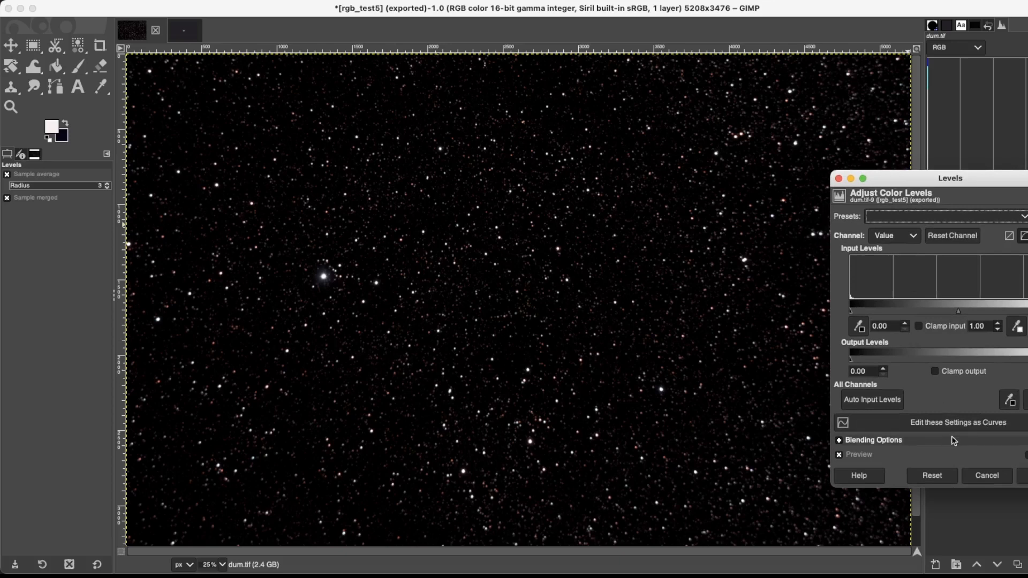
left_click(978, 478)
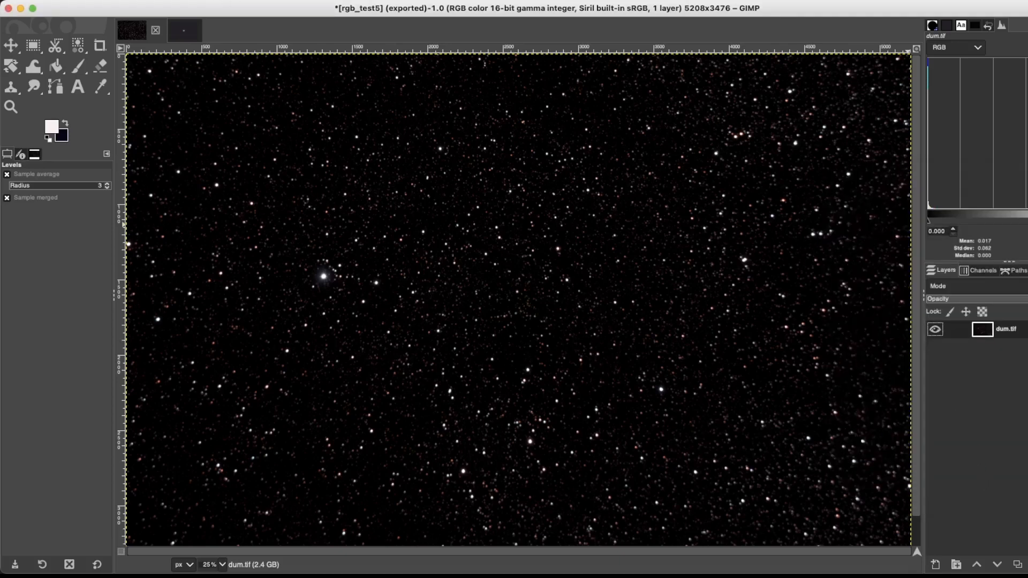
Step: Darken the faint stars with Curves on the Value channel, using points at about 17.45/8.27 and 25.55/15.04
left_click(299, 118)
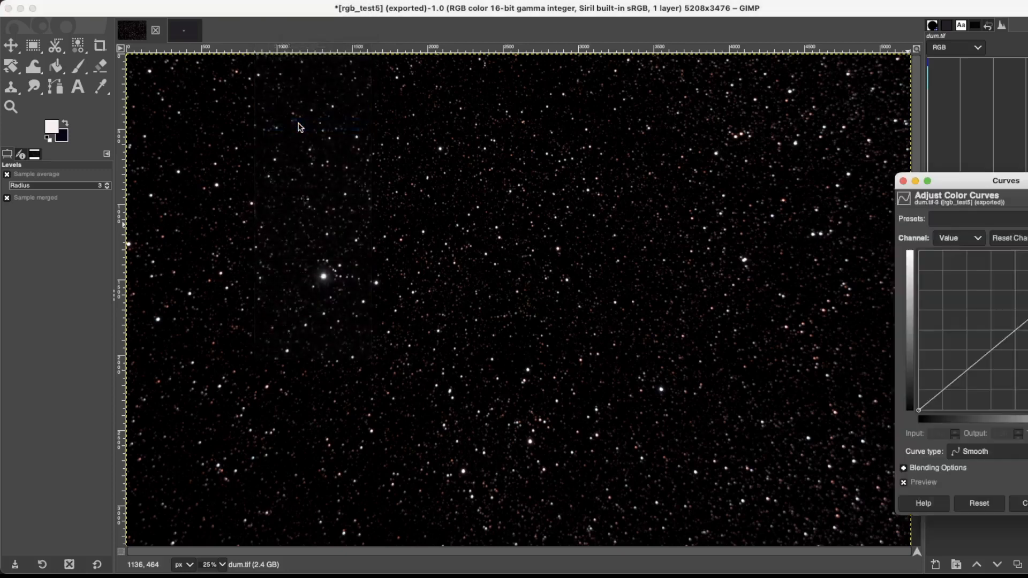
scroll(908, 212, "down", 1)
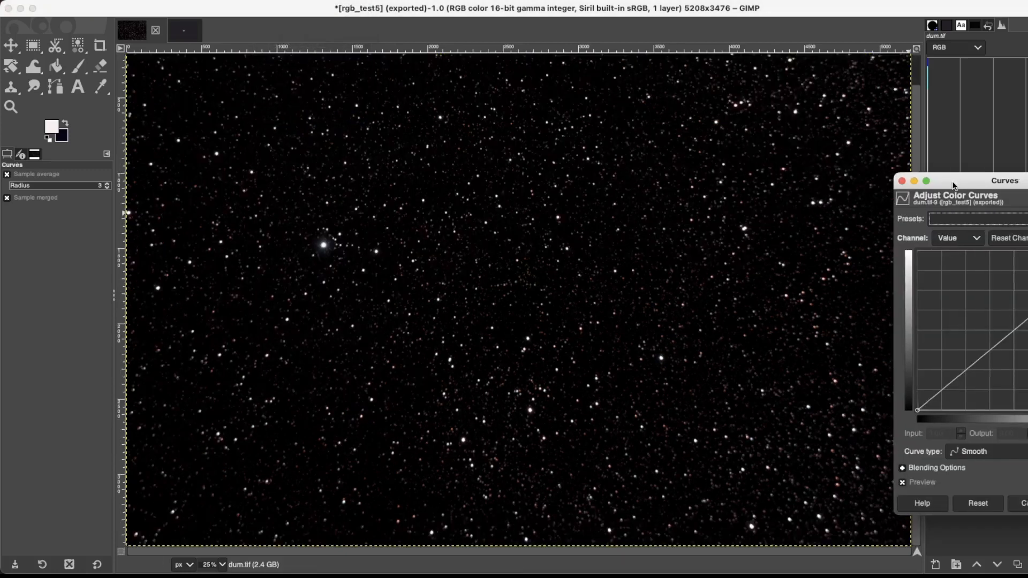
left_click_drag(953, 183, 915, 176)
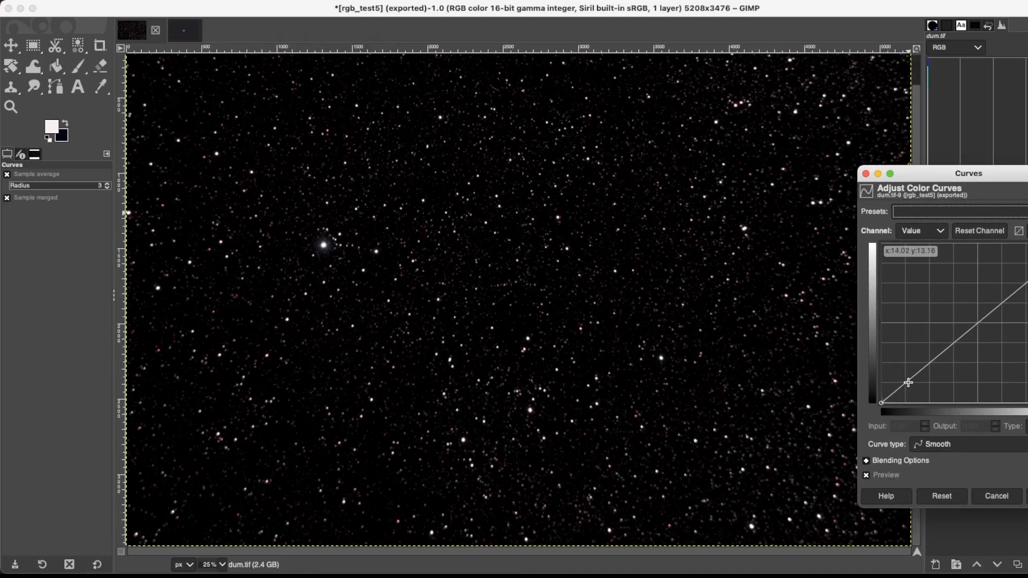
left_click_drag(909, 382, 915, 391)
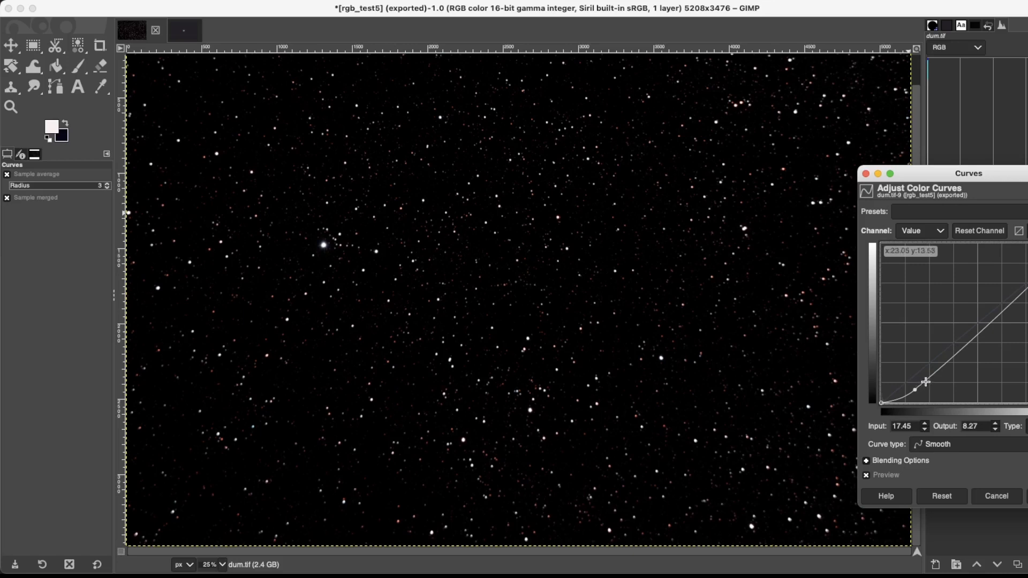
left_click_drag(929, 377, 930, 379)
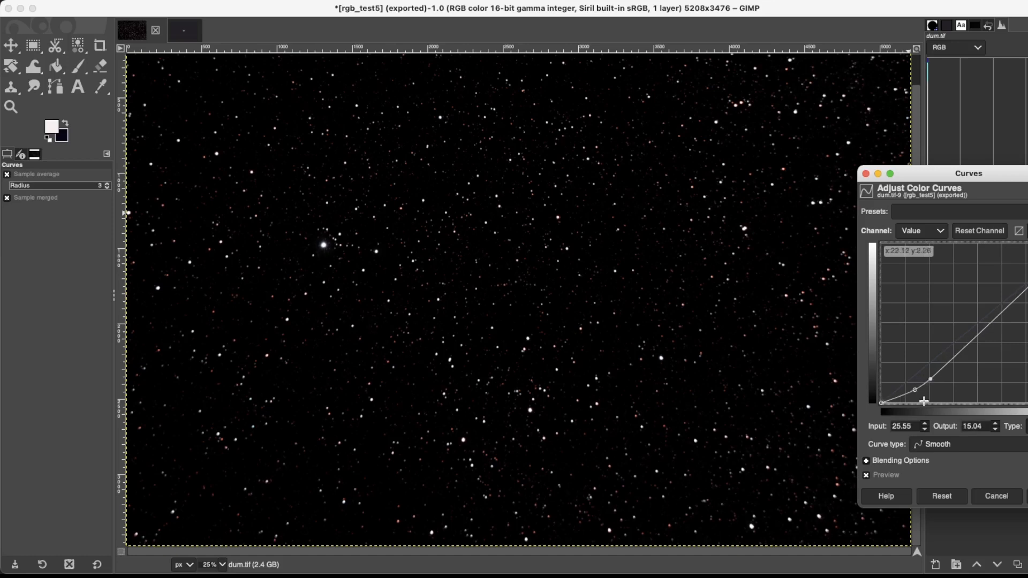
left_click(1027, 497)
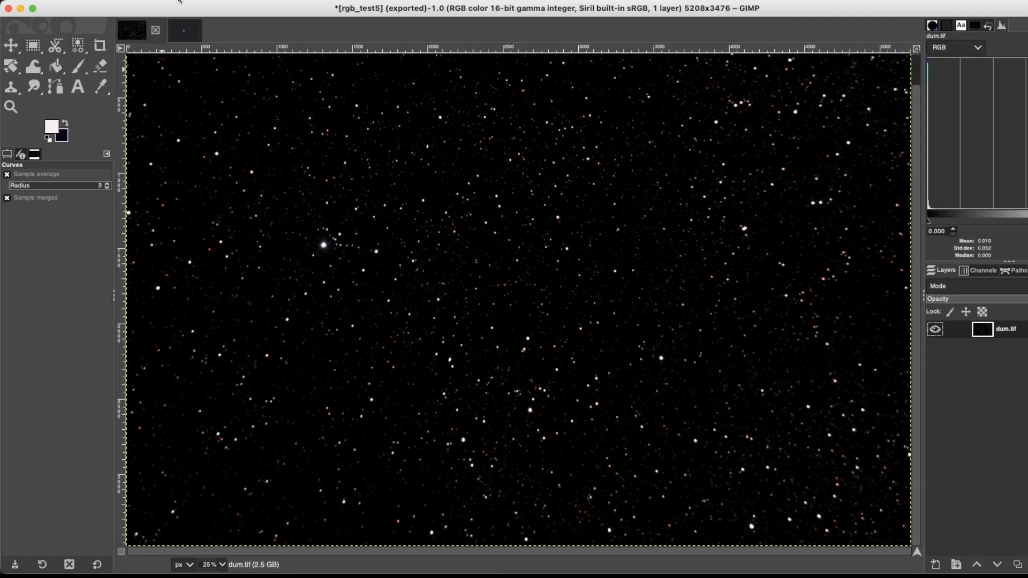
Step: Select the bright stars with Select by Color at threshold 38, sampling the core of the brightest star
left_click(299, 0)
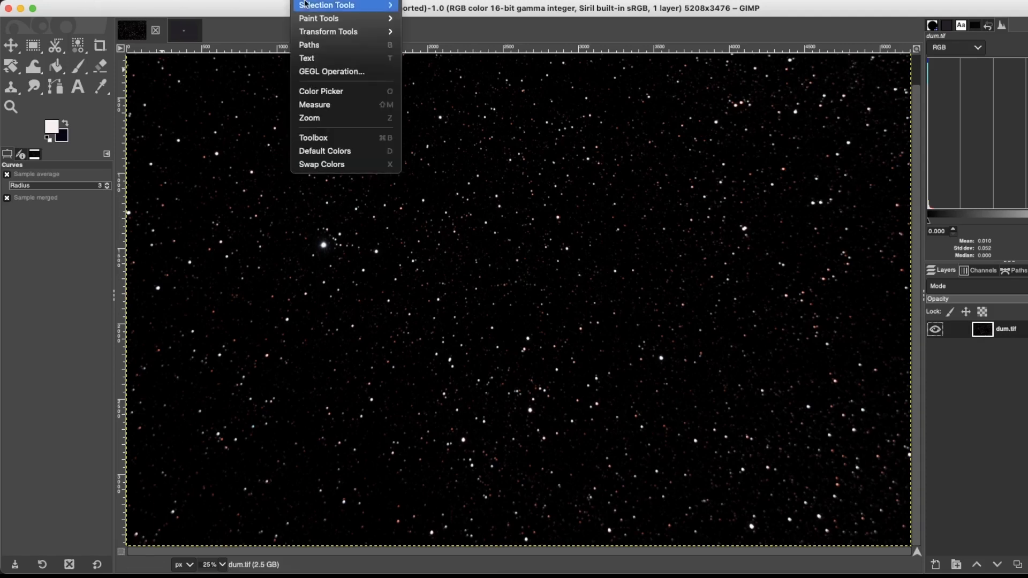
mouse_move(327, 9)
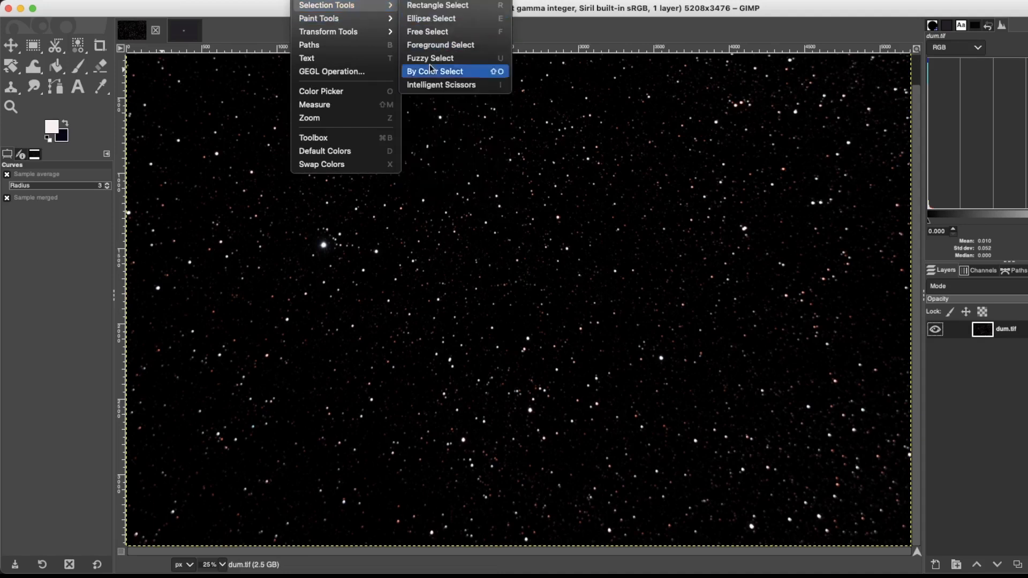
left_click(433, 75)
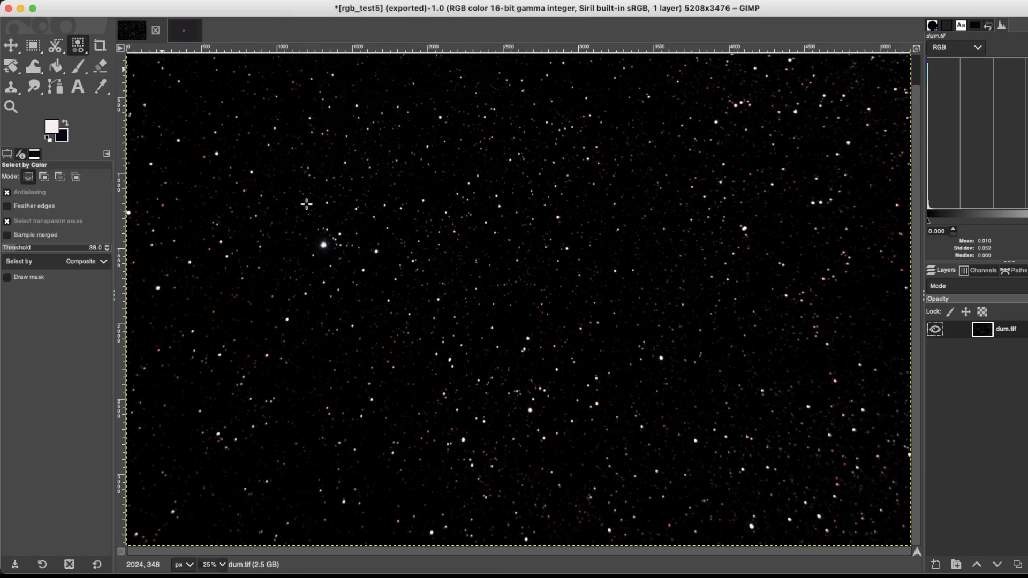
scroll(359, 277, "up", 3)
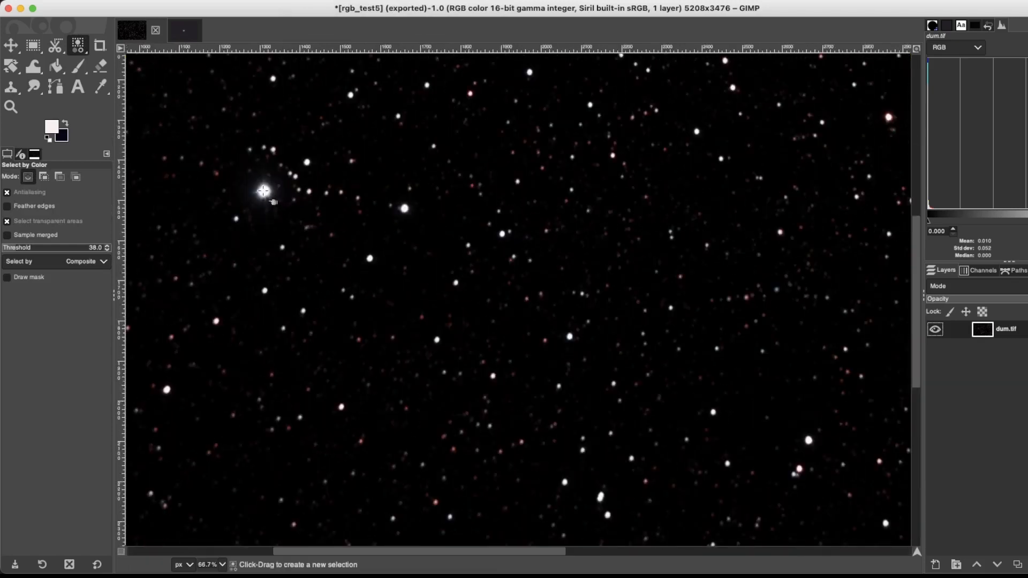
left_click_drag(263, 191, 312, 258)
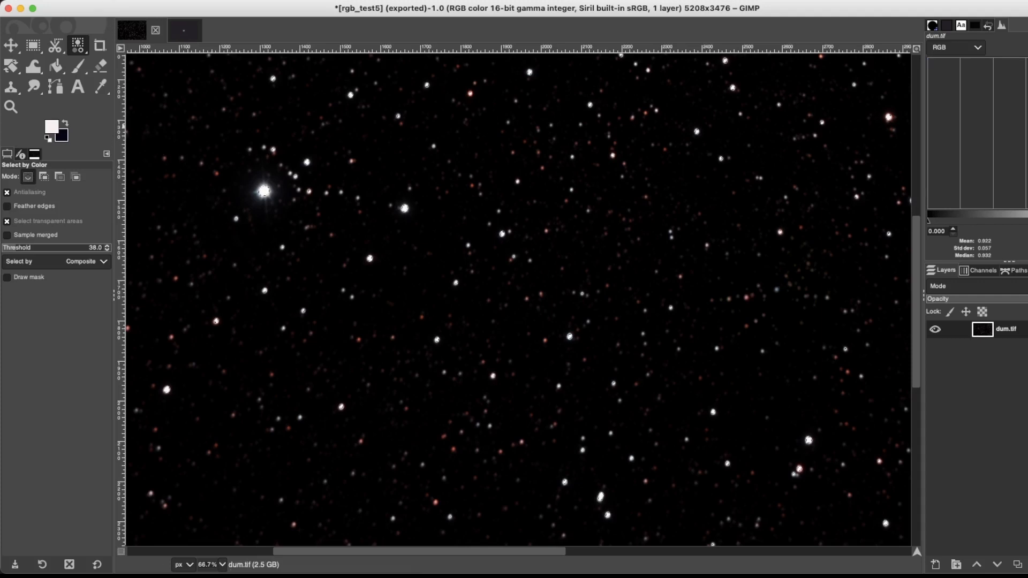
Step: Grow the bright-star selection by a few pixels so it covers more than the star cores
left_click(138, 0)
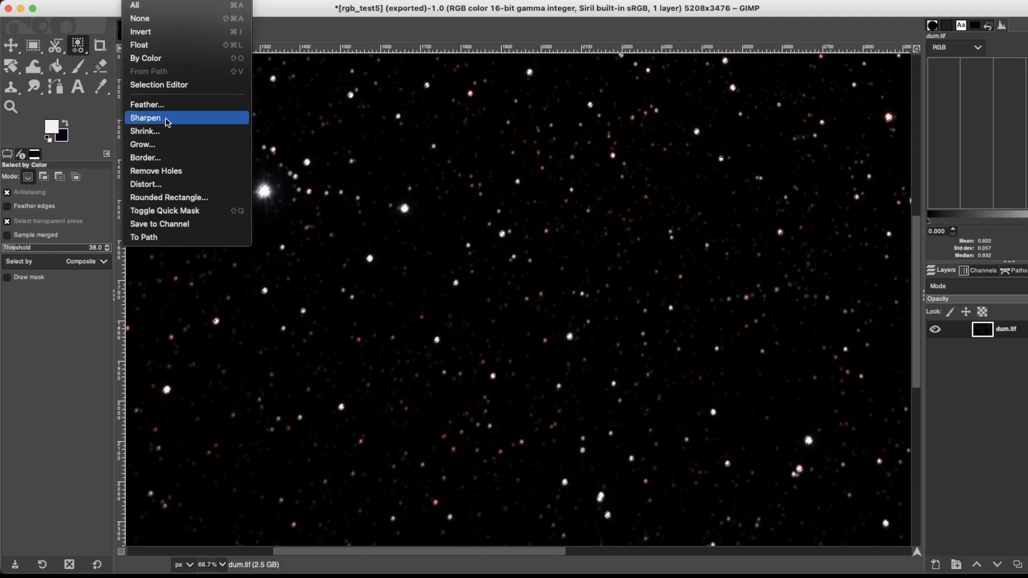
left_click(157, 143)
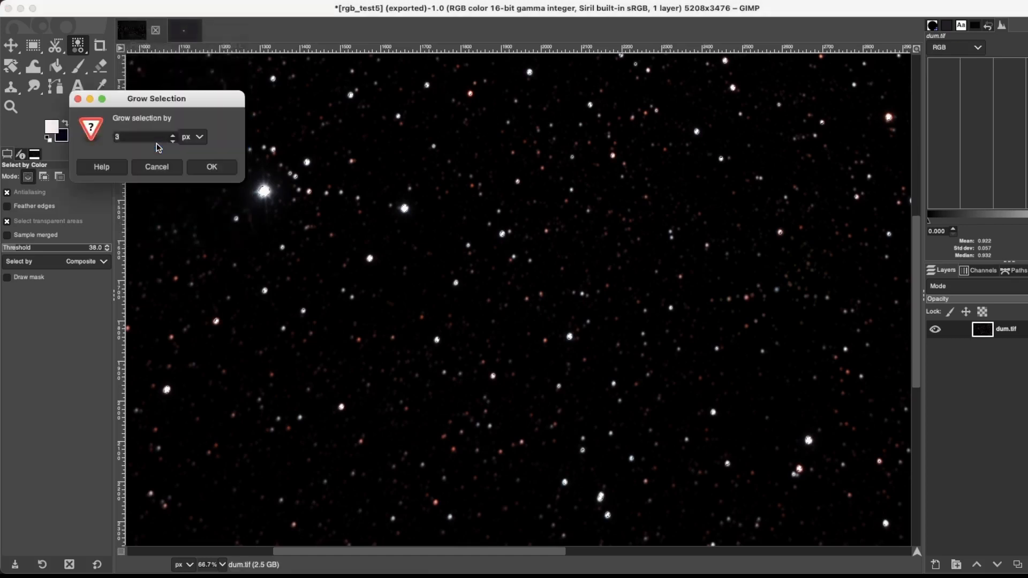
double_click(128, 137)
left_click(214, 169)
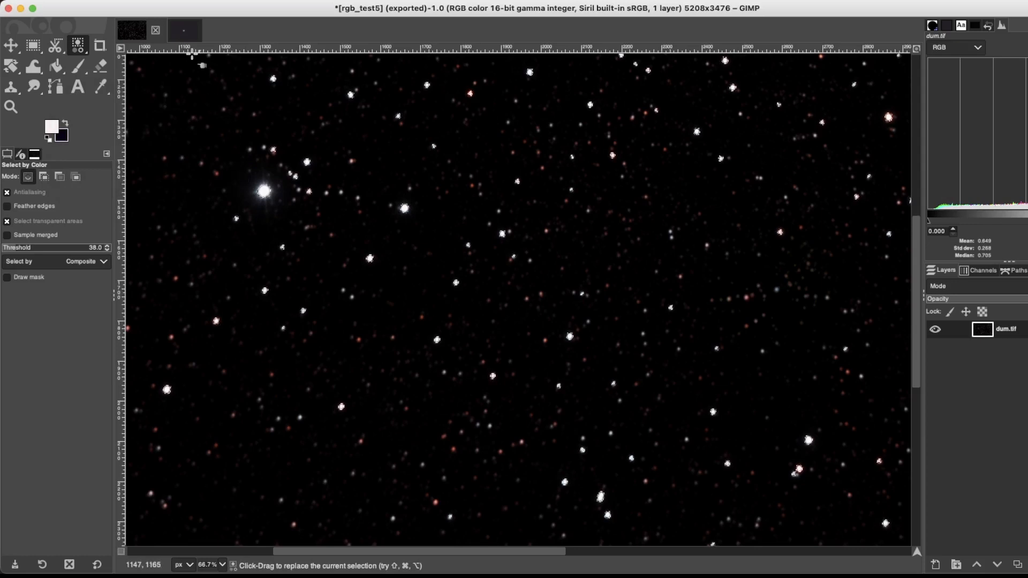
Step: Grow the star selection by another 4 px
left_click(109, 0)
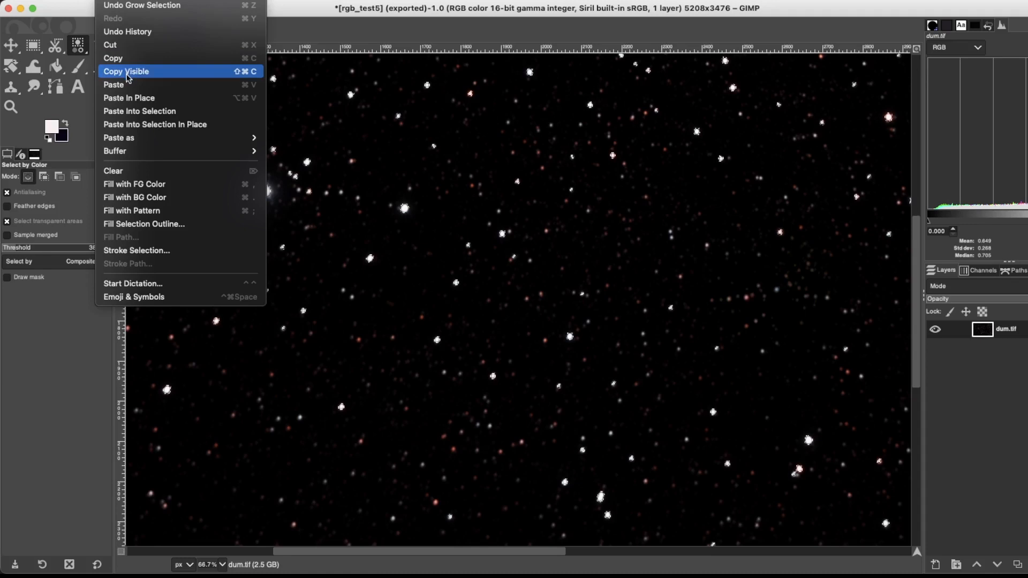
mouse_move(136, 1)
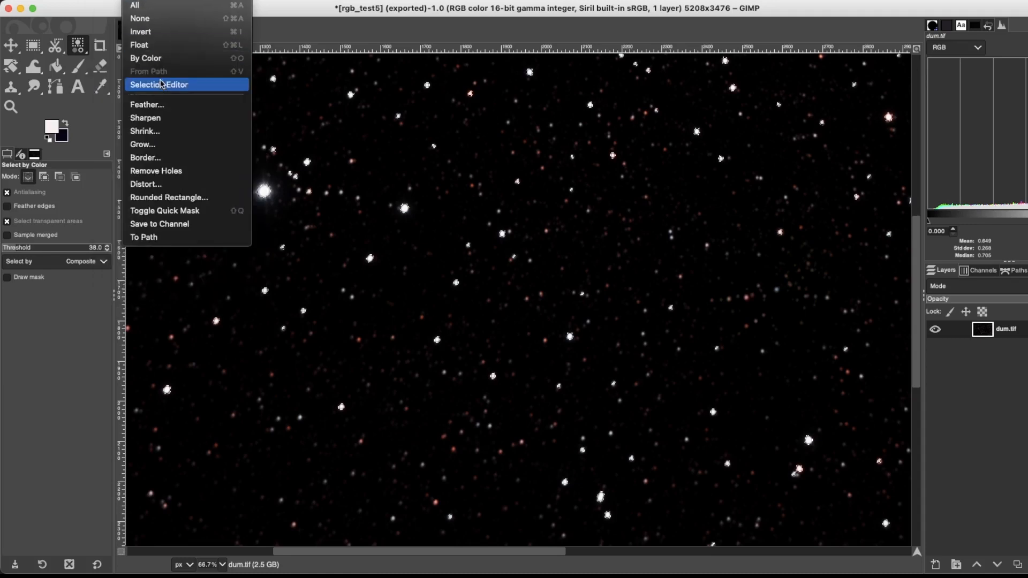
left_click(157, 144)
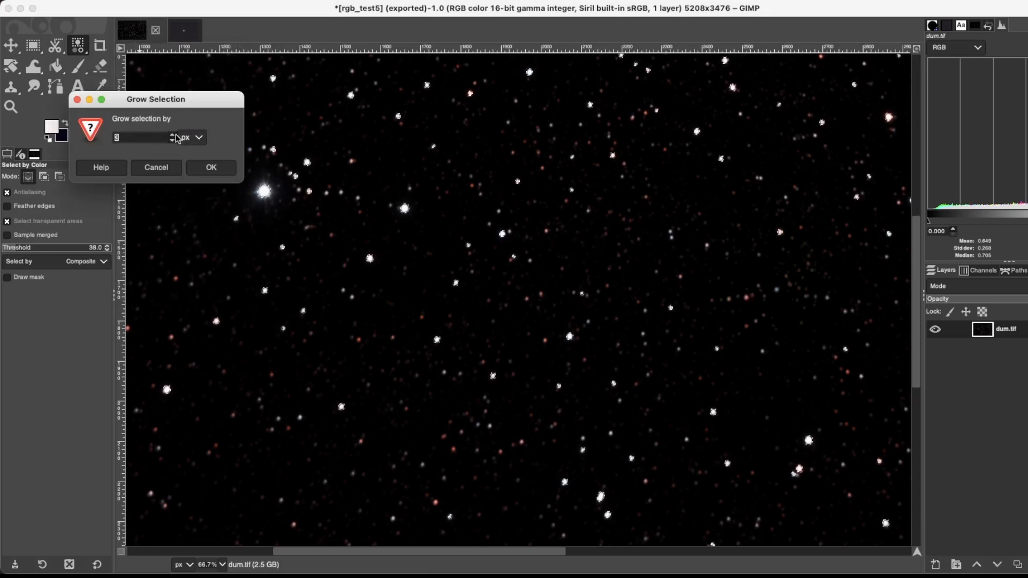
left_click(206, 168)
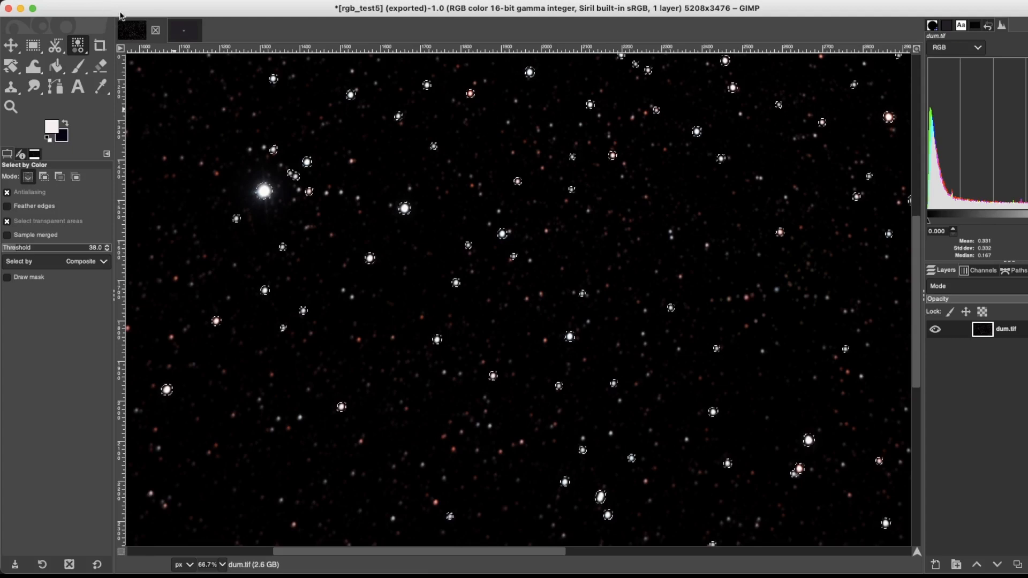
Step: Grow the star selection two more times, by 3 px each
left_click(146, 0)
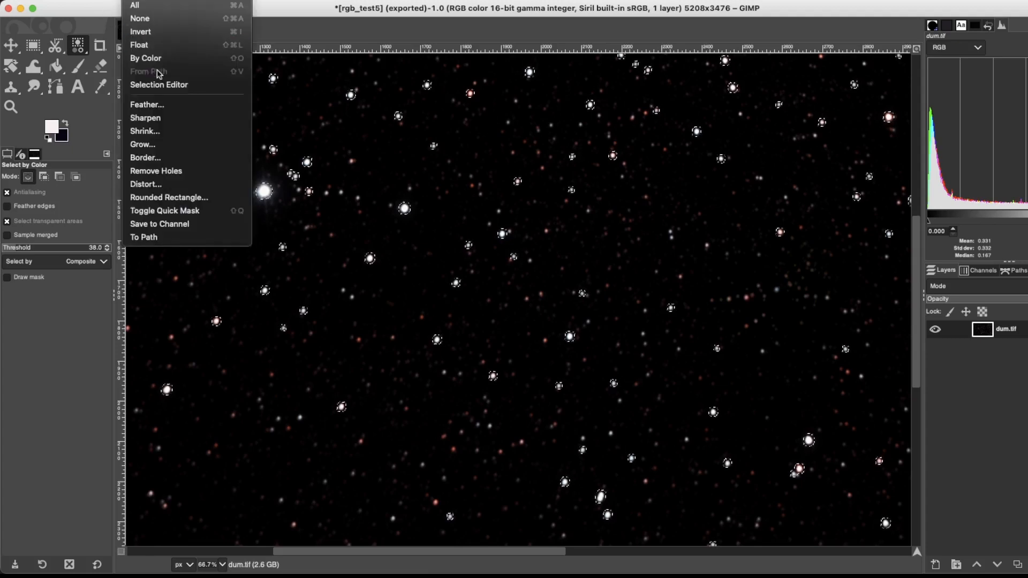
left_click(161, 144)
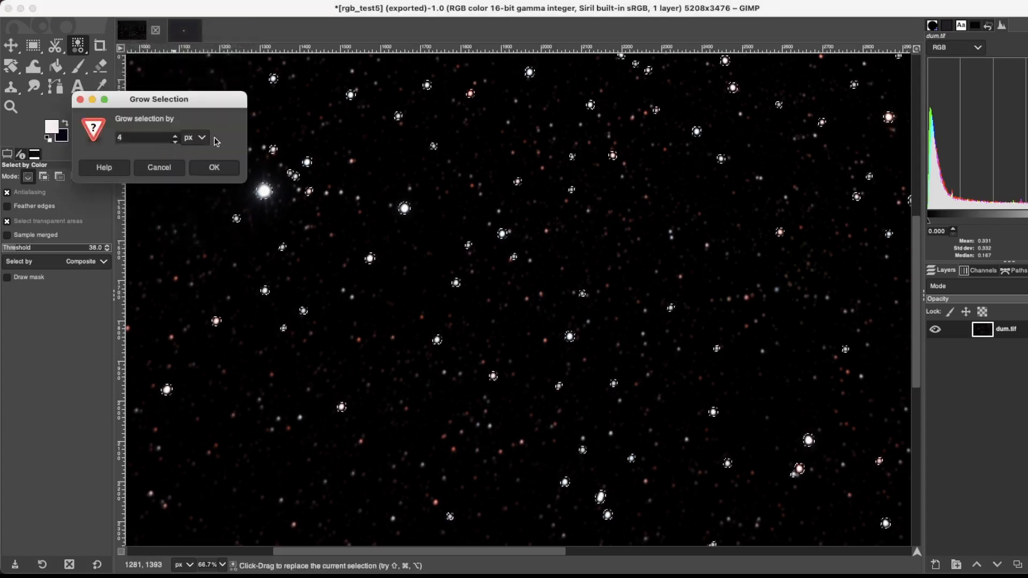
left_click(175, 141)
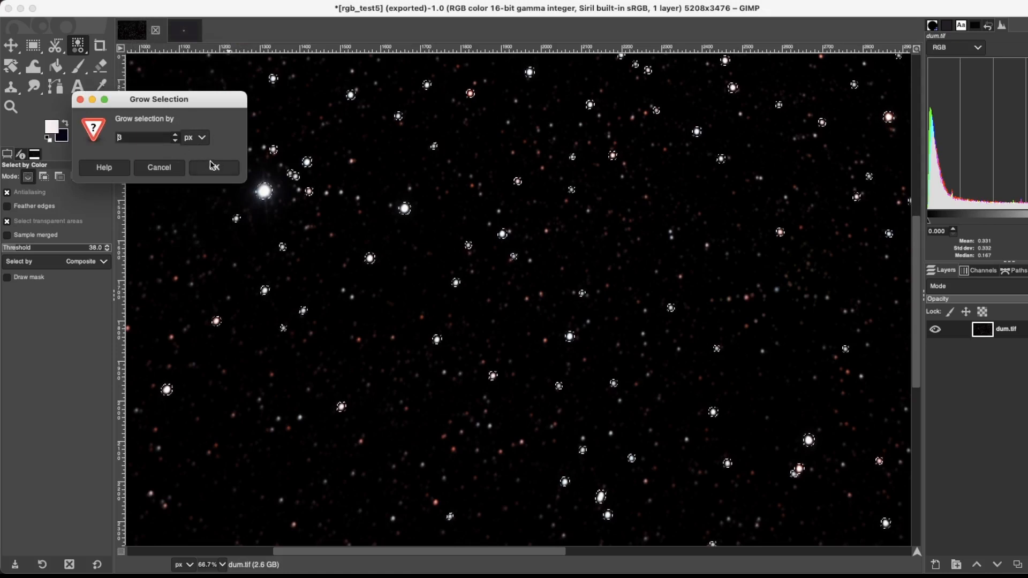
left_click(224, 170)
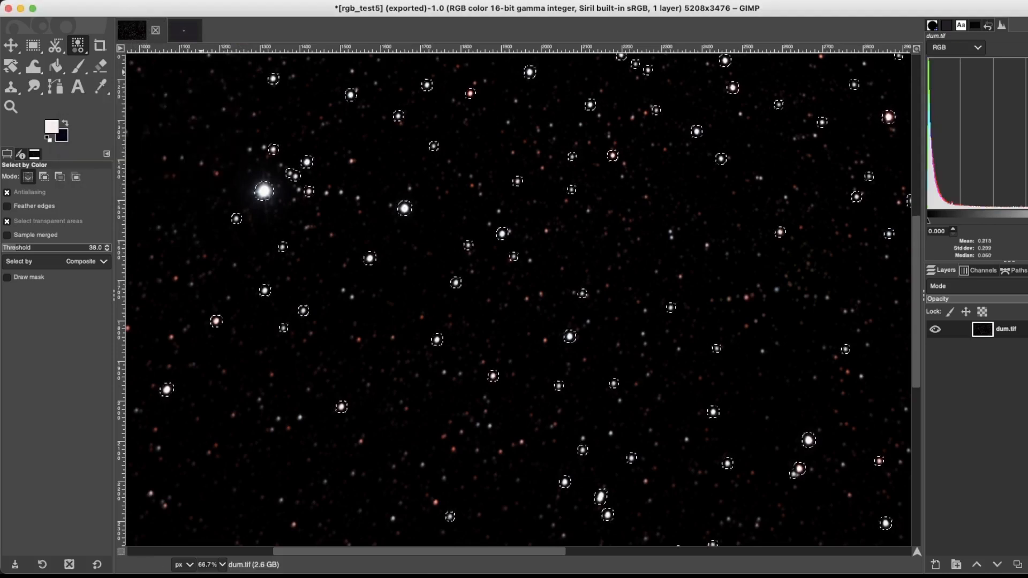
left_click(134, 1)
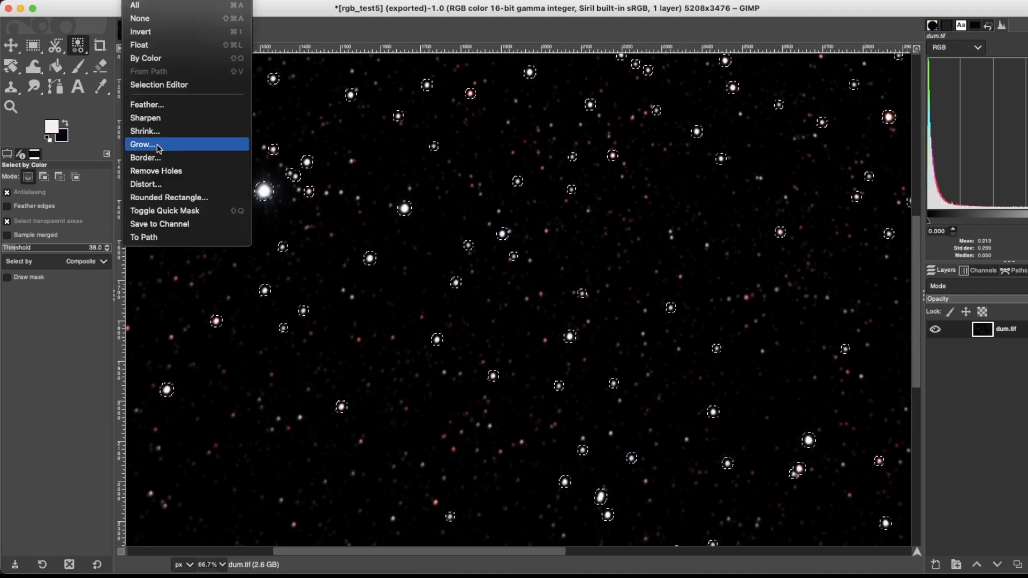
left_click(142, 144)
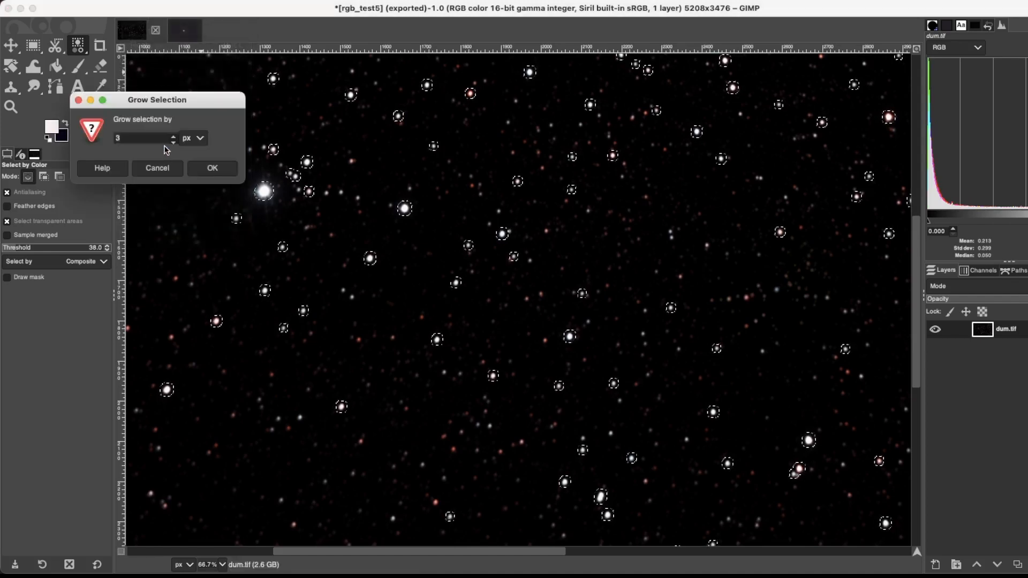
left_click(218, 171)
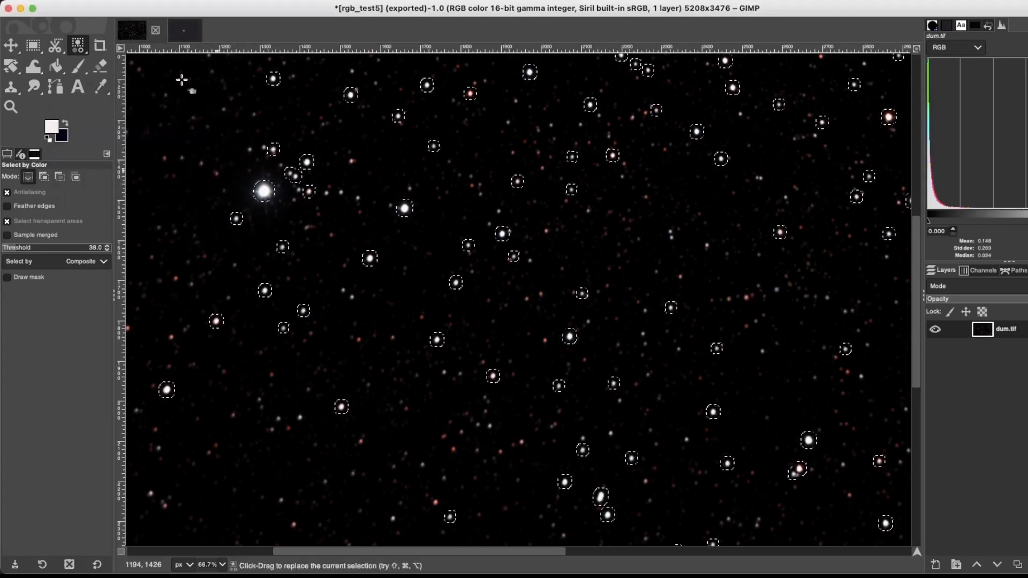
Step: Undo the last three grow operations on the star selection
left_click(96, 5)
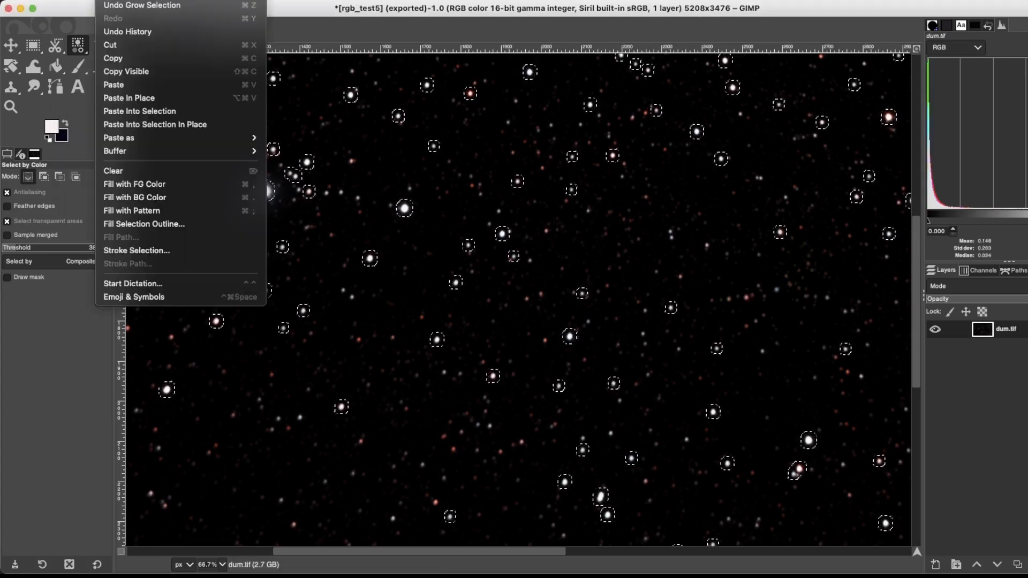
left_click(115, 4)
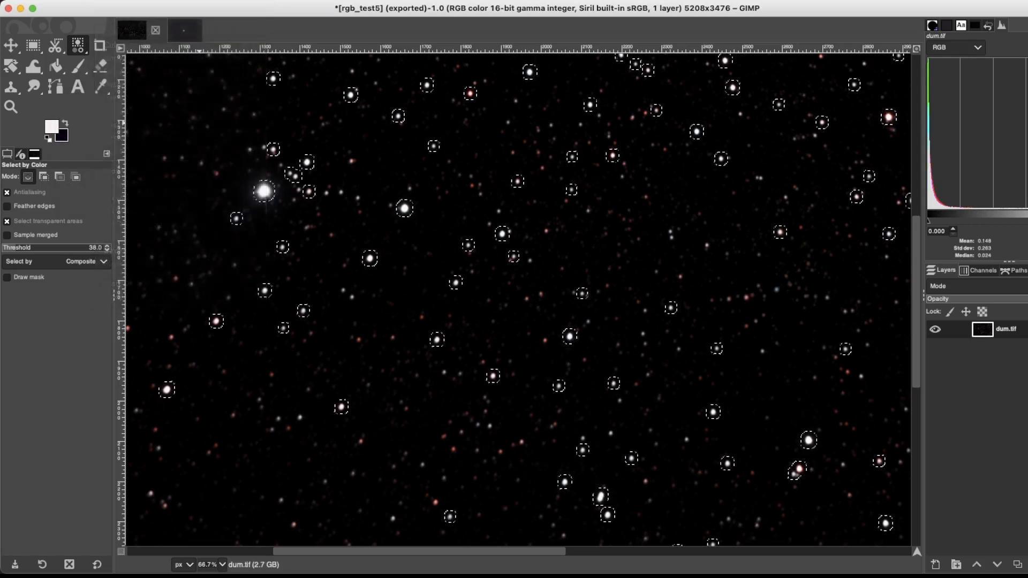
left_click(115, 1)
left_click(117, 8)
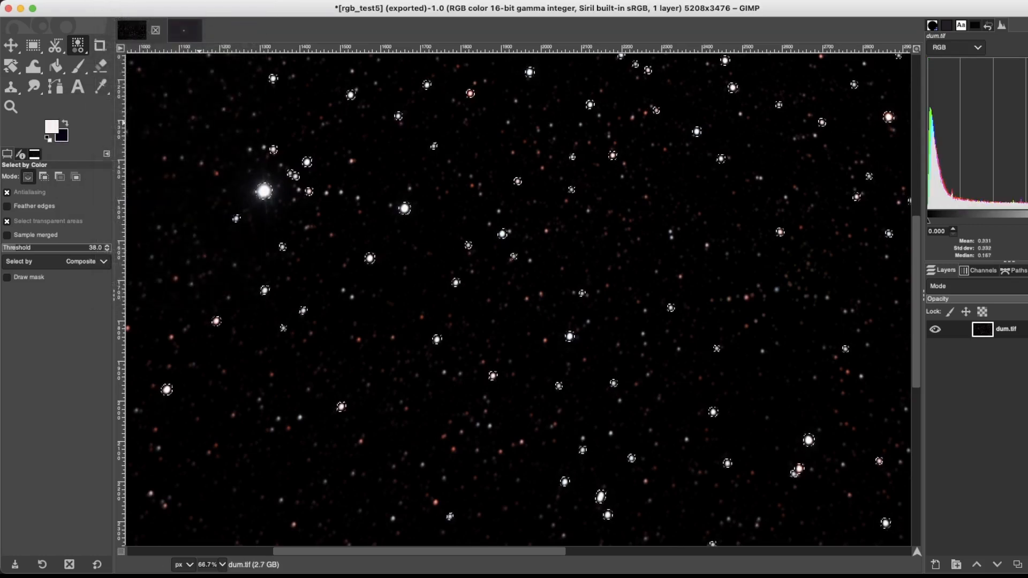
left_click(114, 2)
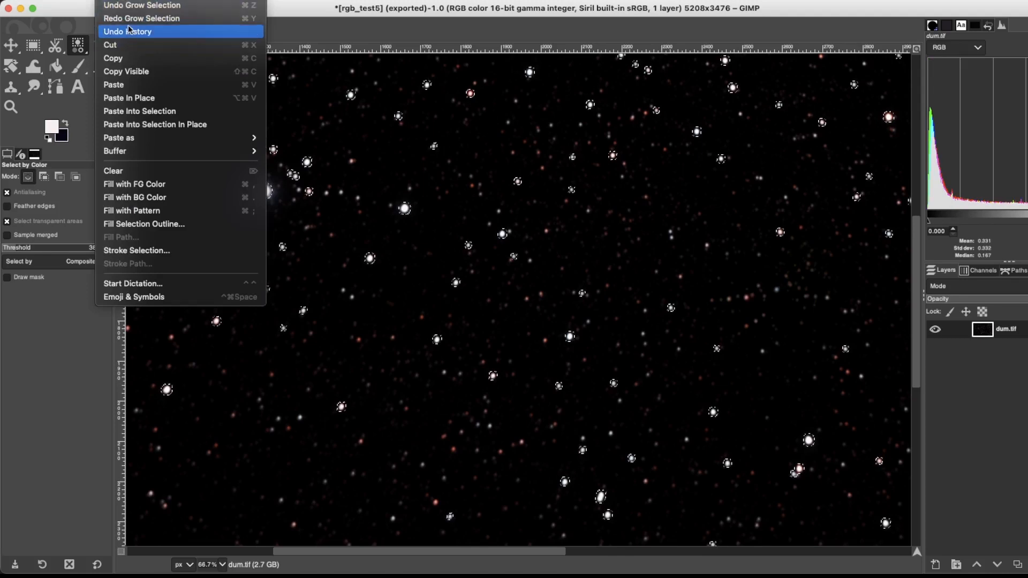
left_click(128, 6)
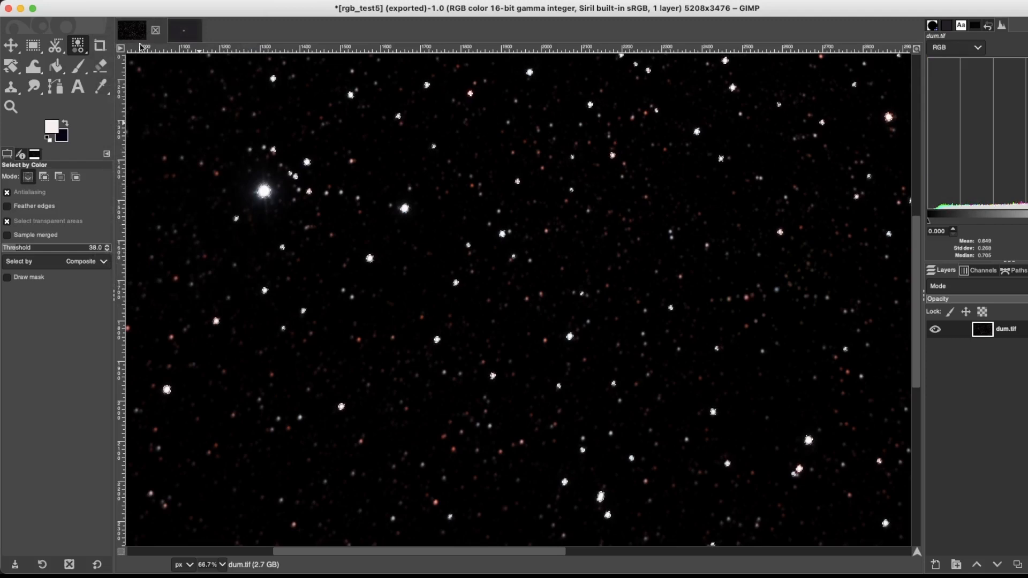
Step: Grow the star selection by 3 px
left_click(139, 0)
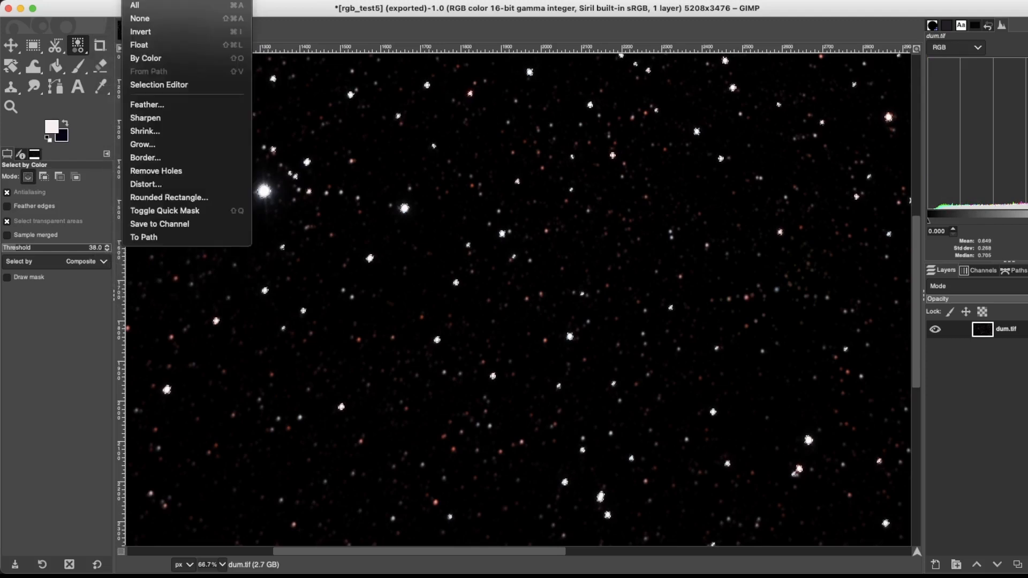
left_click(154, 145)
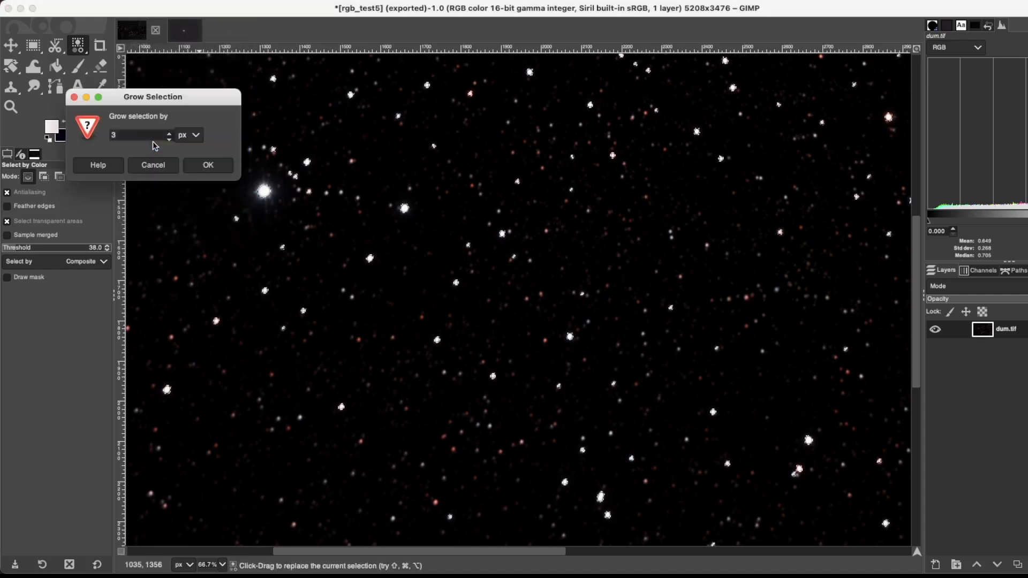
left_click(199, 171)
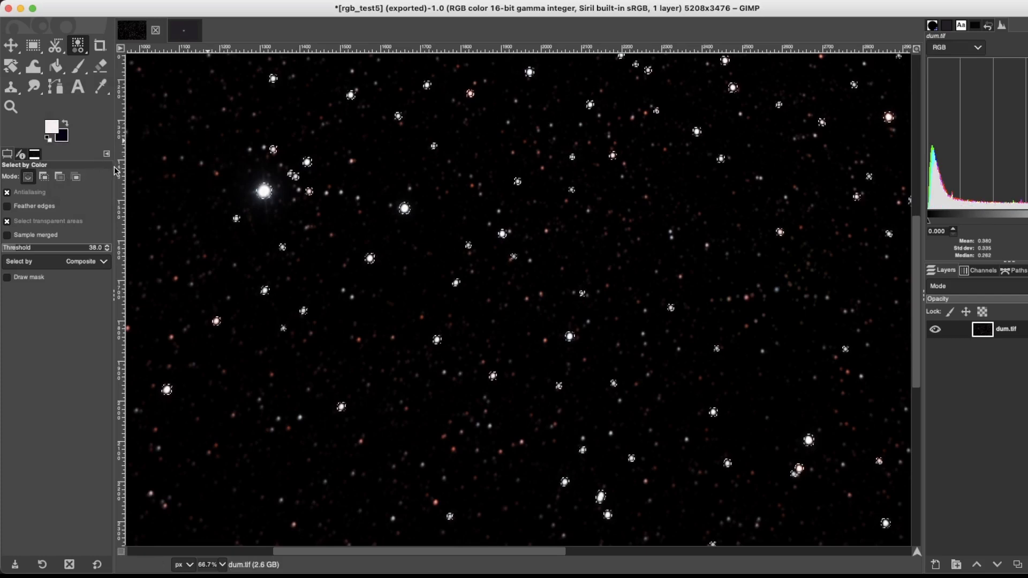
Step: Check the star selection across the whole image and feather it by 5 px
scroll(154, 177, "down", 1, "ctrl")
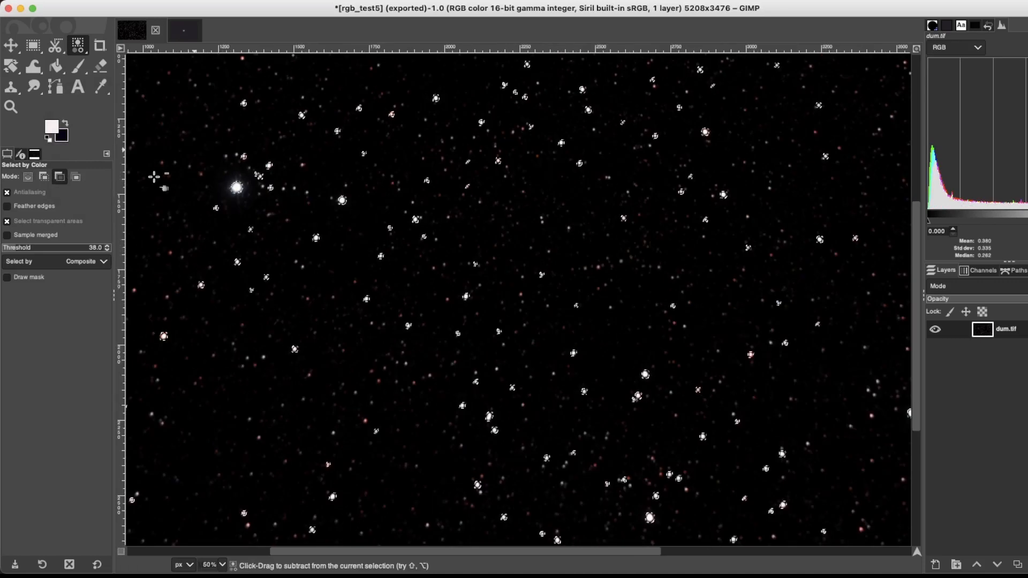
scroll(155, 177, "down", 3, "ctrl")
scroll(154, 177, "up", 2, "ctrl")
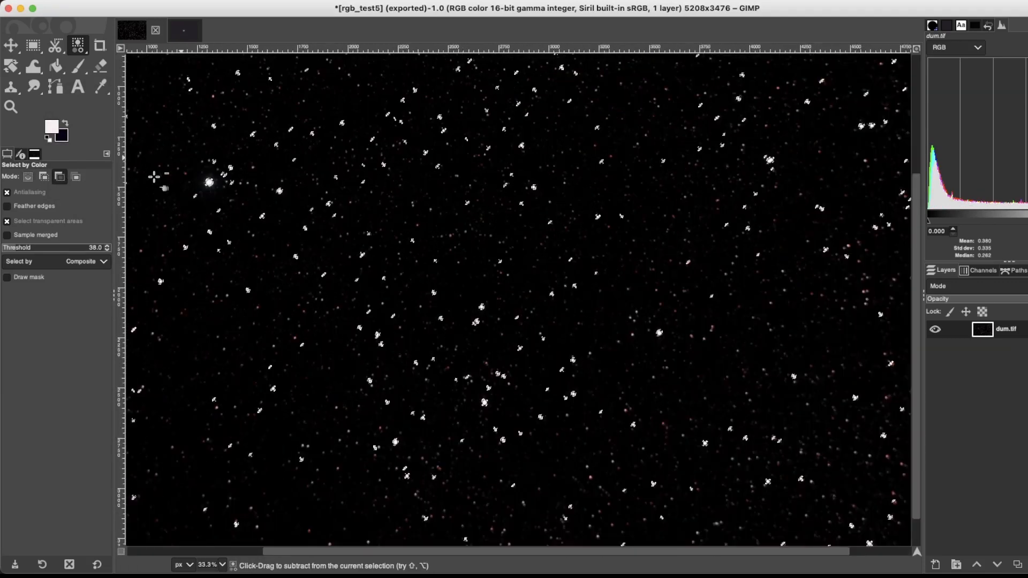
scroll(154, 177, "up", 1, "ctrl")
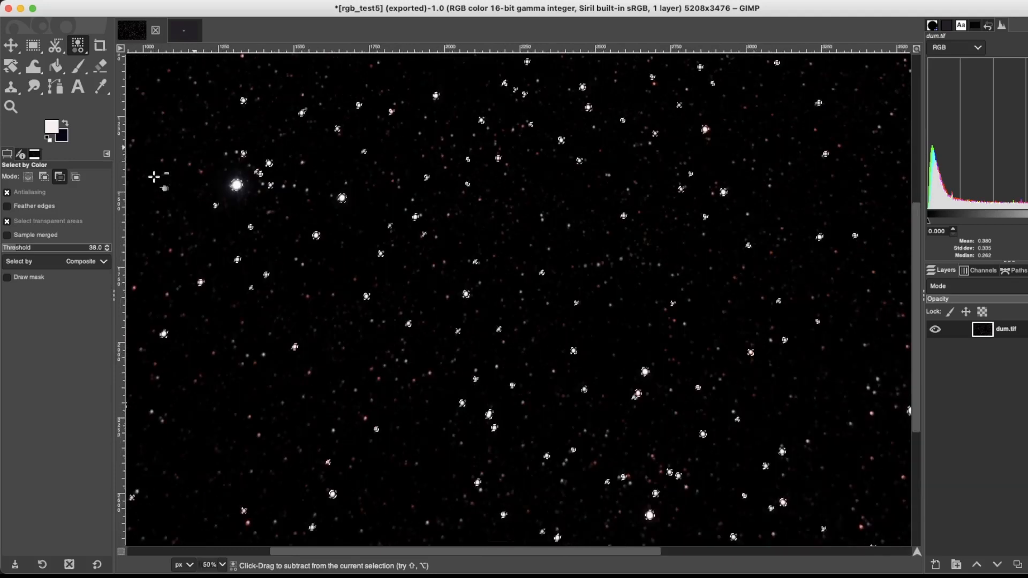
scroll(155, 176, "down", 2, "ctrl")
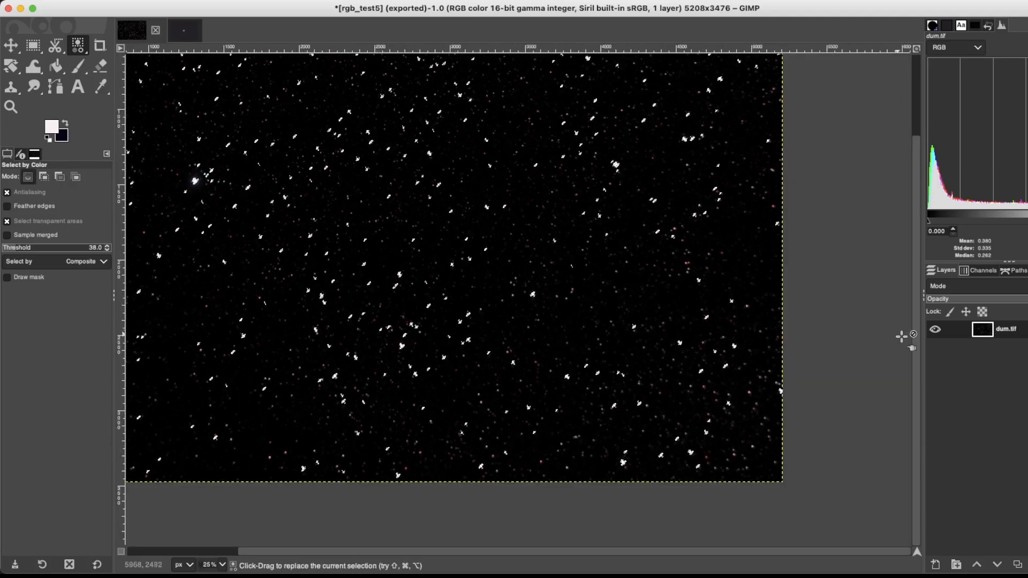
left_click_drag(915, 281, 916, 202)
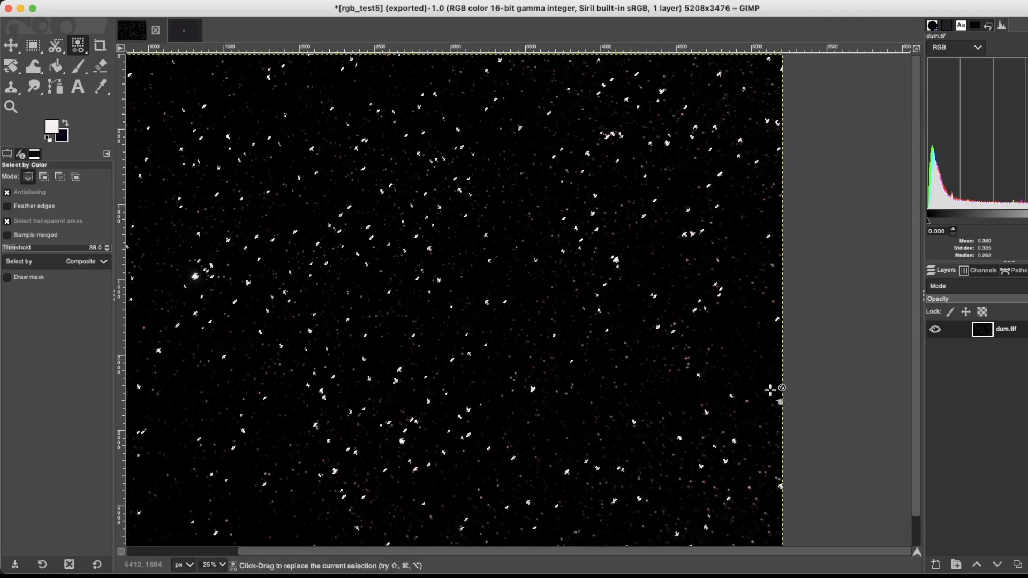
left_click_drag(641, 552, 344, 541)
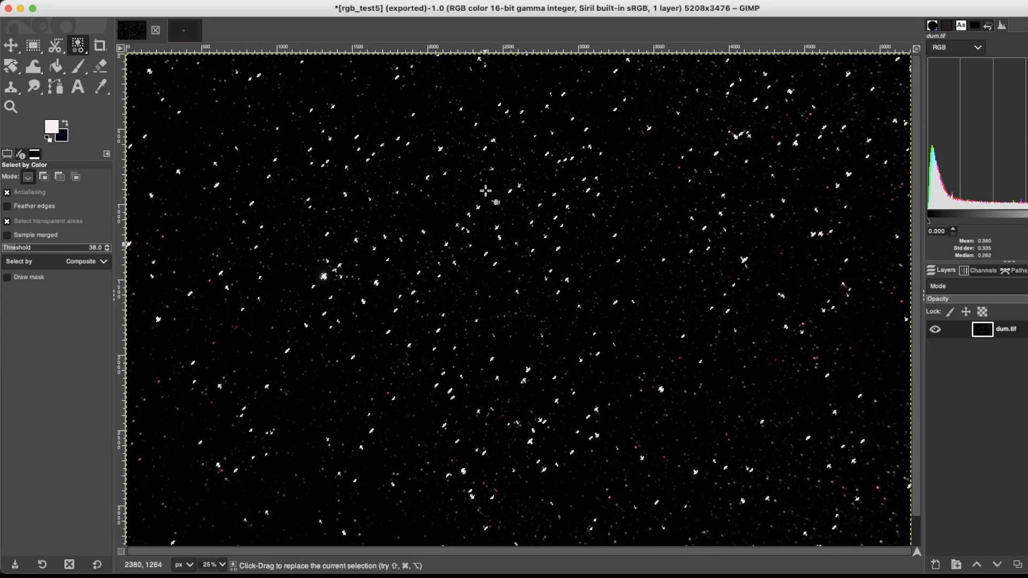
left_click(141, 1)
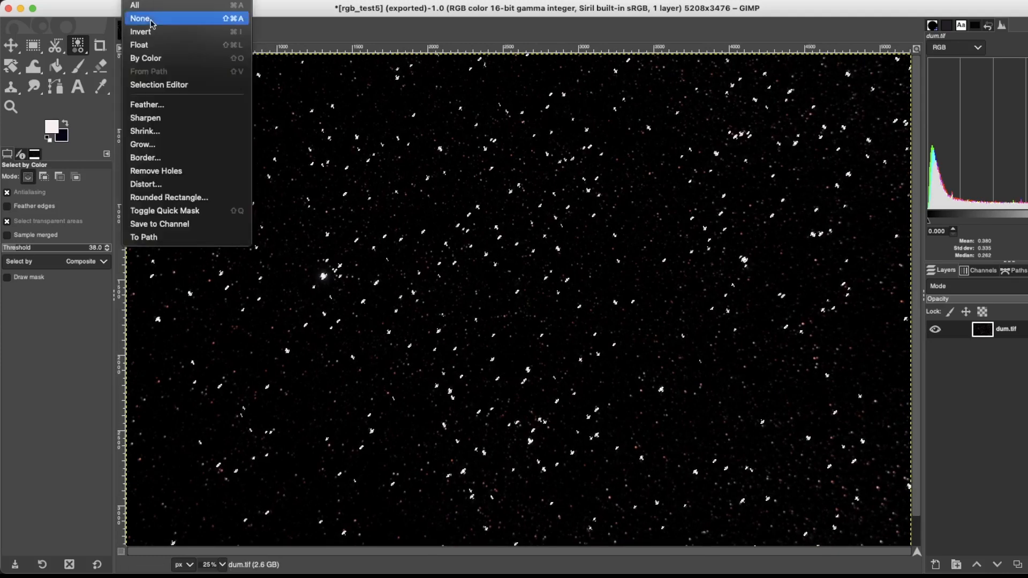
left_click(167, 109)
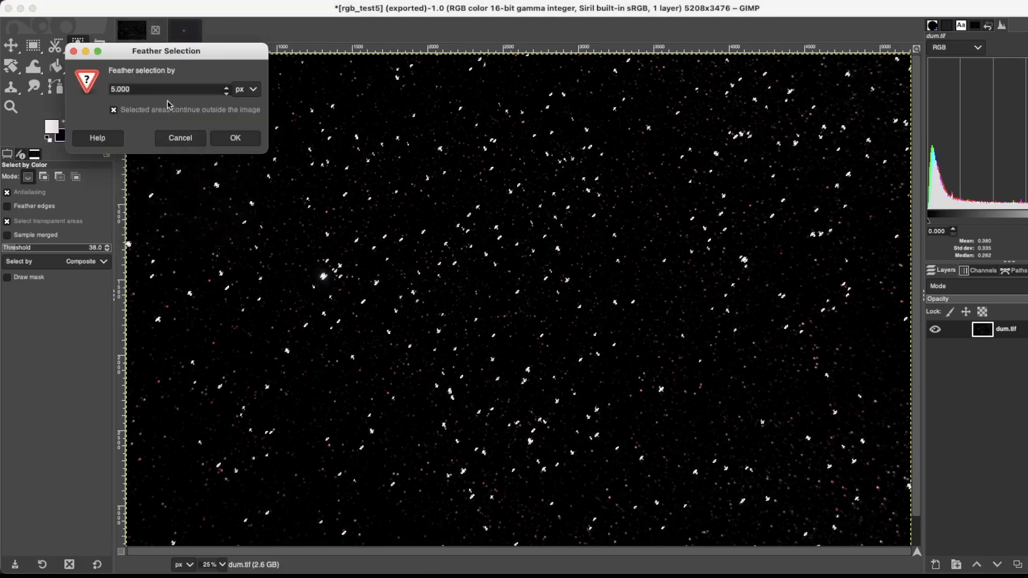
double_click(166, 89)
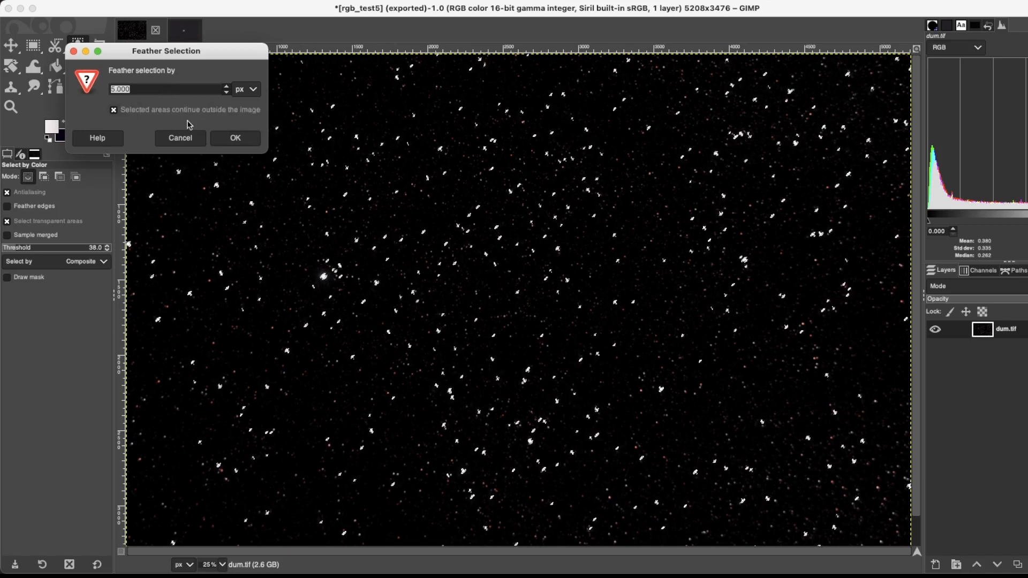
left_click(230, 141)
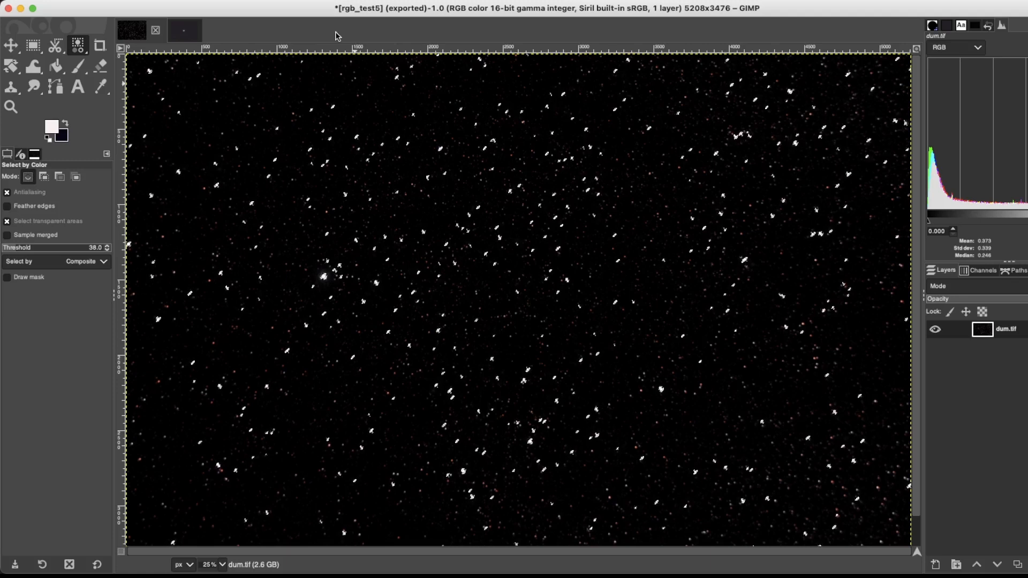
Step: Start the Value Propagate filter on the selected stars and set its mode to More black (smaller value)
left_click(343, 1)
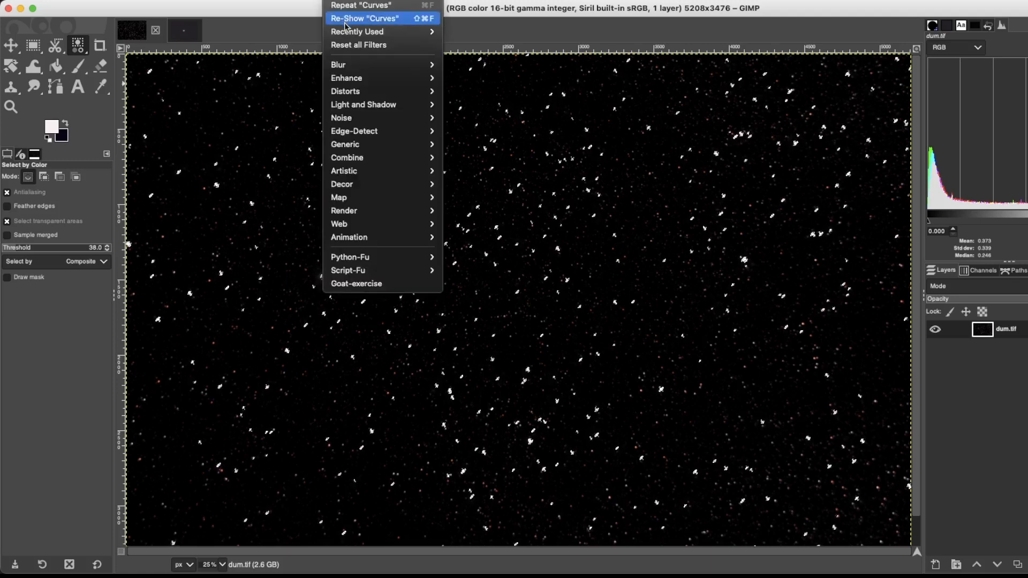
mouse_move(369, 94)
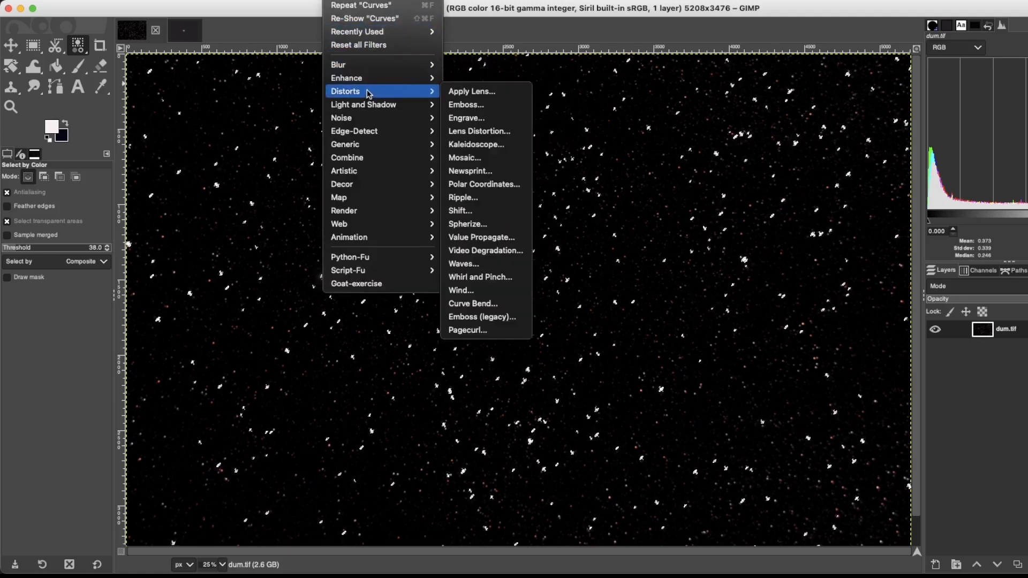
left_click(482, 244)
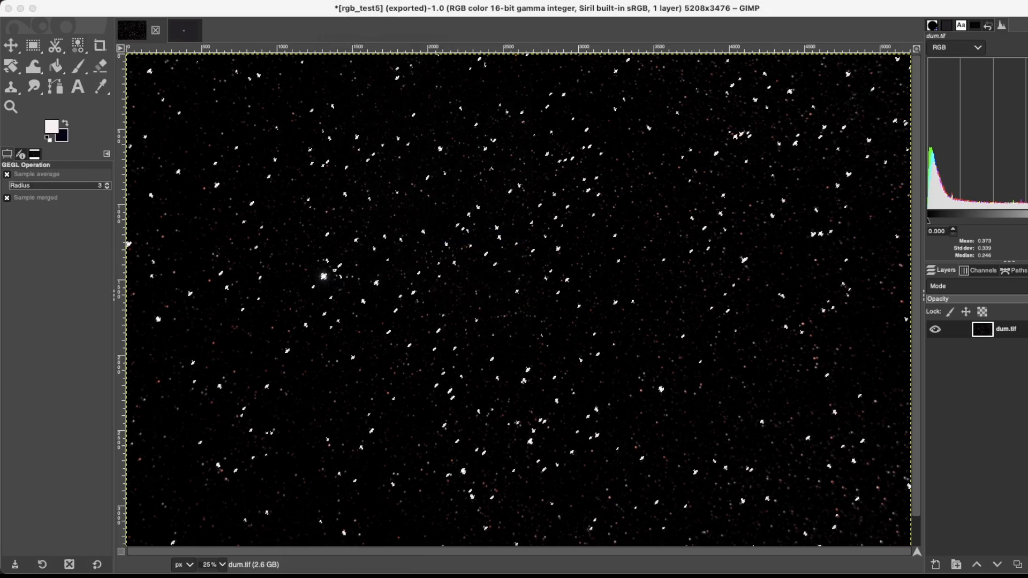
left_click_drag(1026, 108, 668, 163)
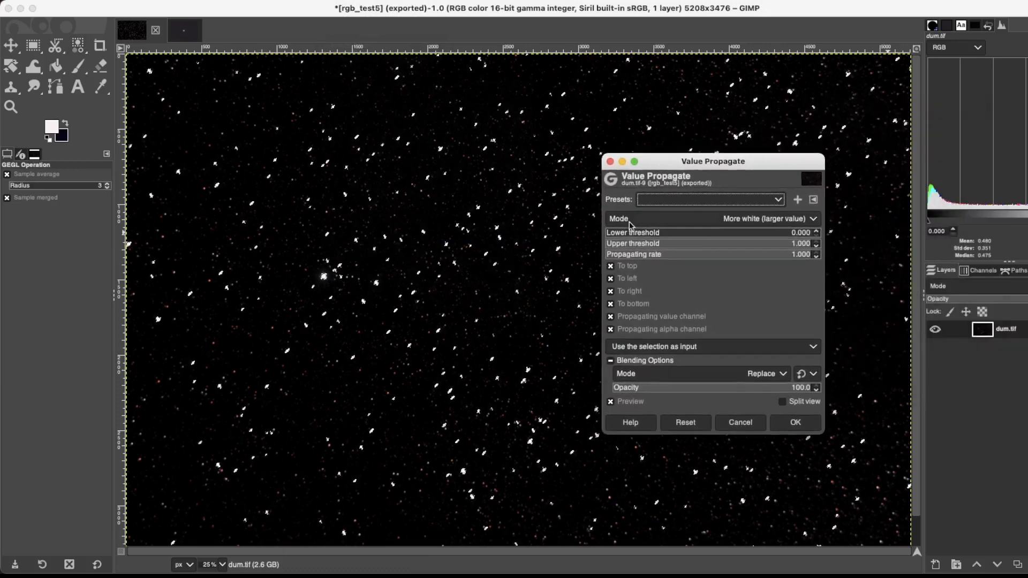
left_click(719, 221)
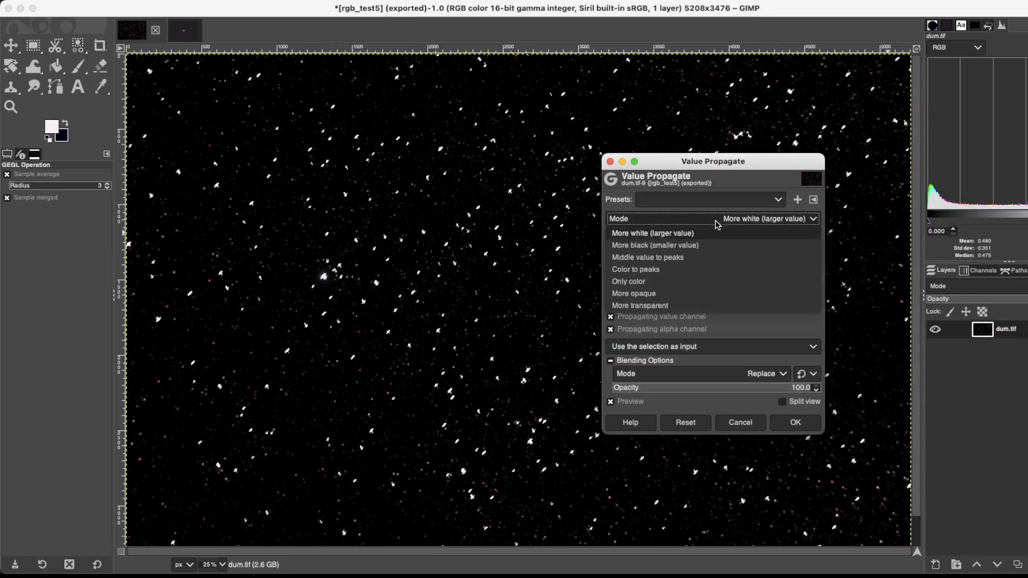
left_click(714, 248)
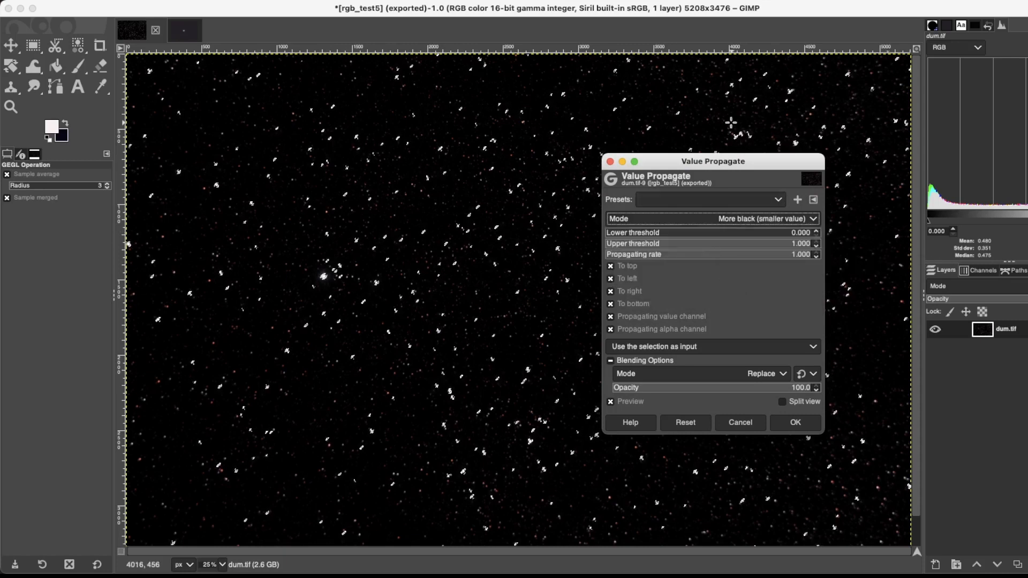
left_click_drag(753, 164, 998, 197)
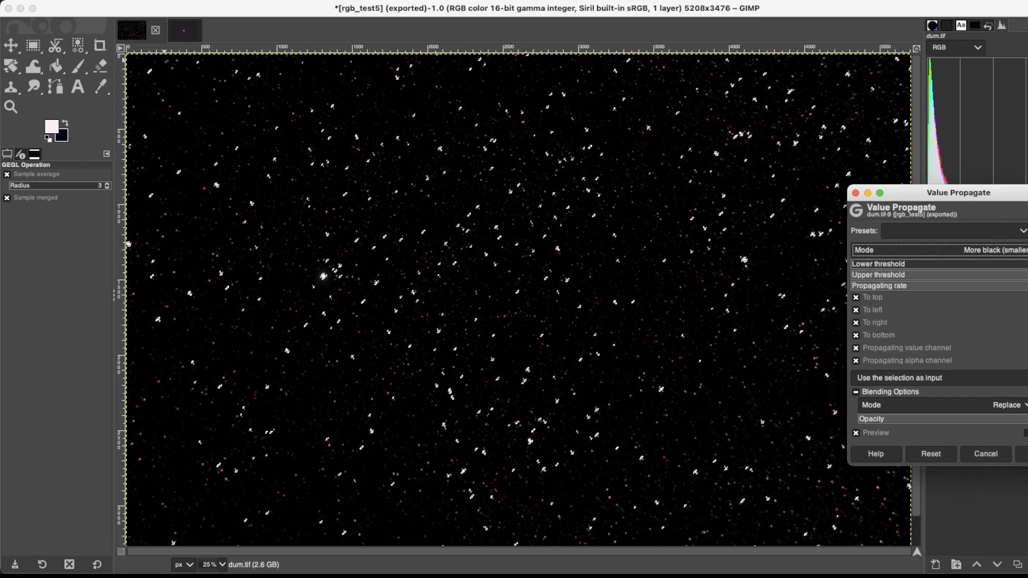
Step: Clear the star selection, compare the image with and without the Value Propagate preview, and apply the filter
left_click(135, 0)
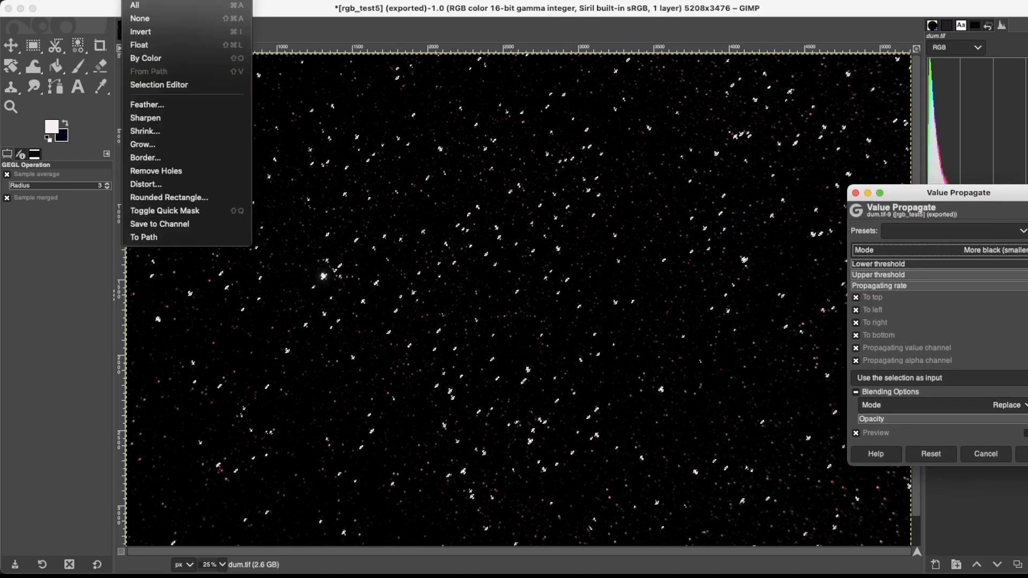
left_click(141, 22)
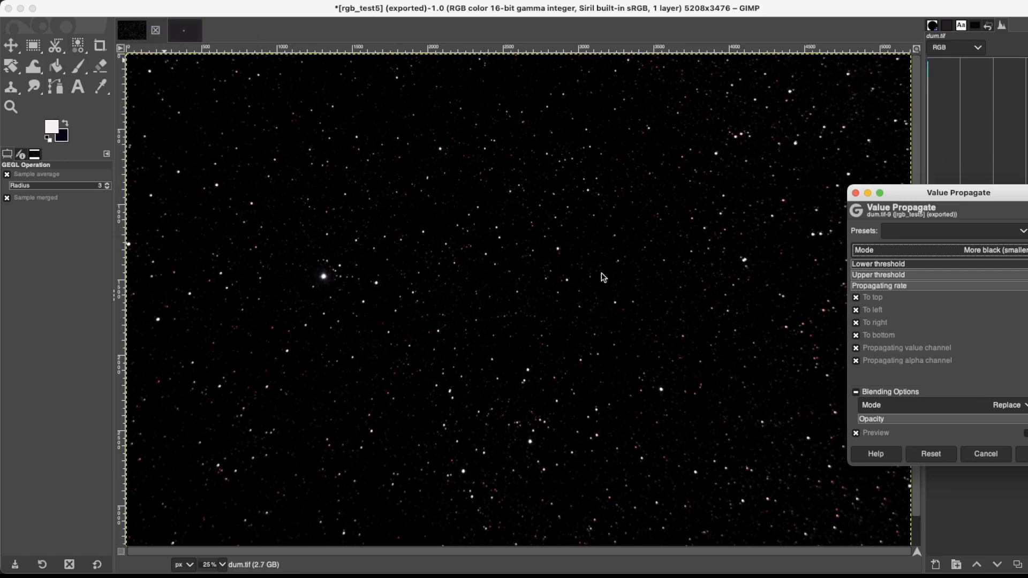
scroll(818, 408, "down", 1)
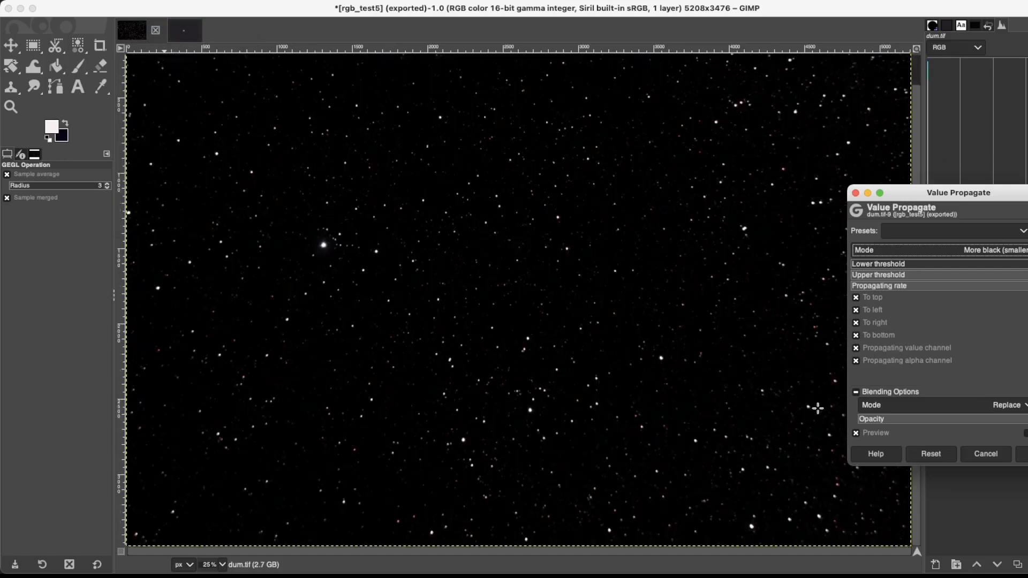
left_click(855, 432)
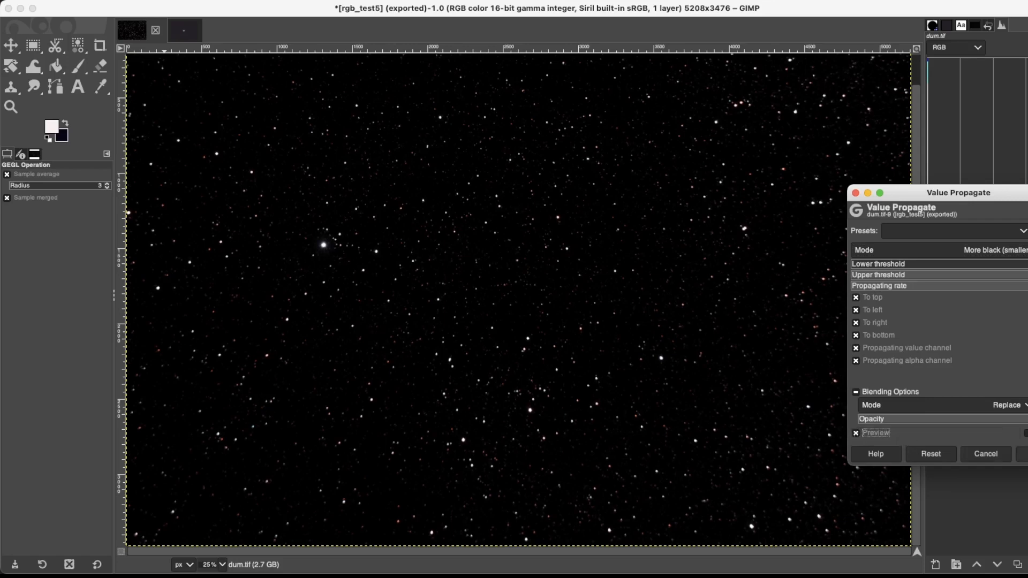
left_click(1022, 453)
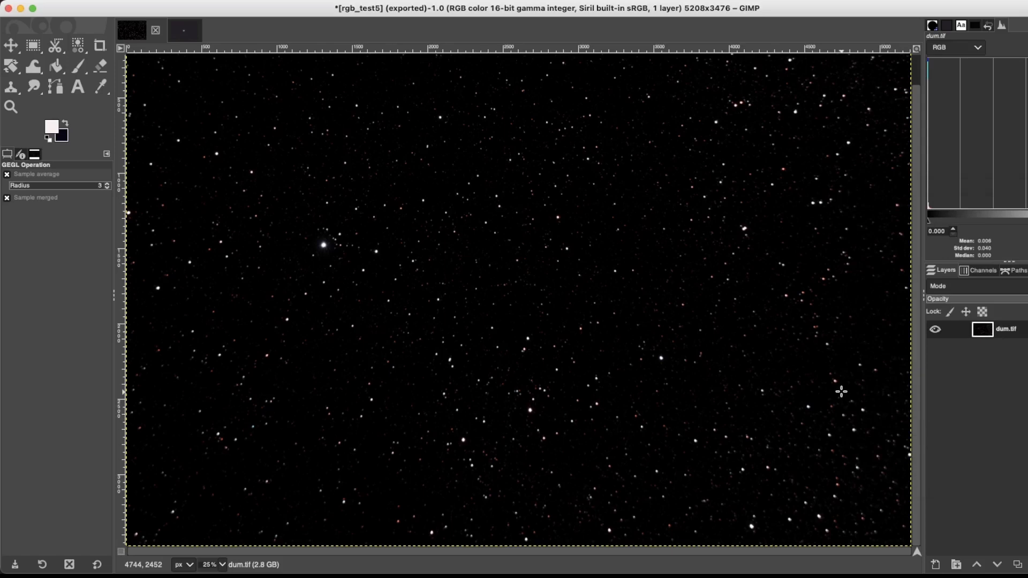
Step: Brighten the starless nebula image with a Value curve through about 54.83/68.42, anchoring the shadows at about 10.28/10.15
left_click(190, 36)
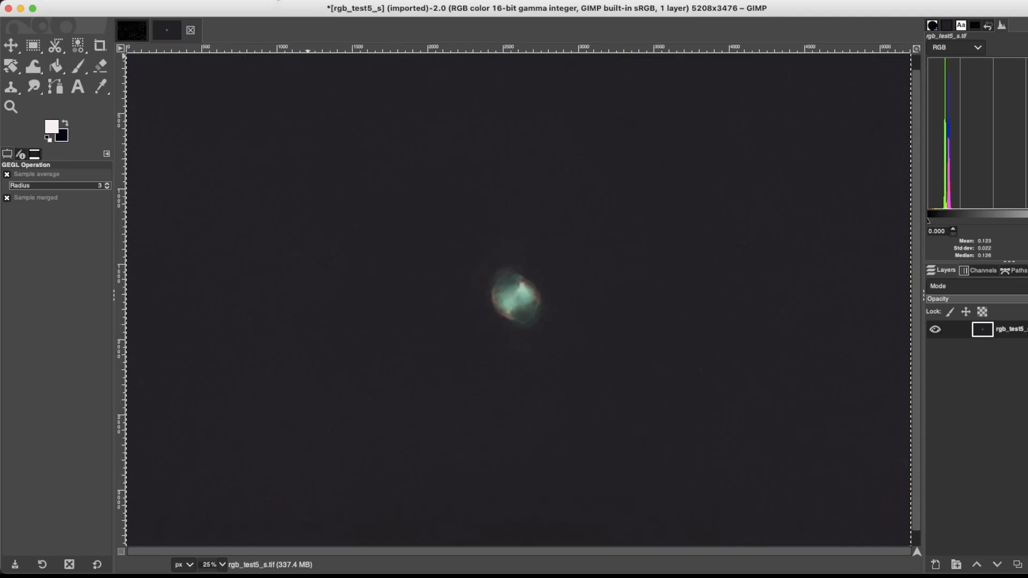
left_click(277, 0)
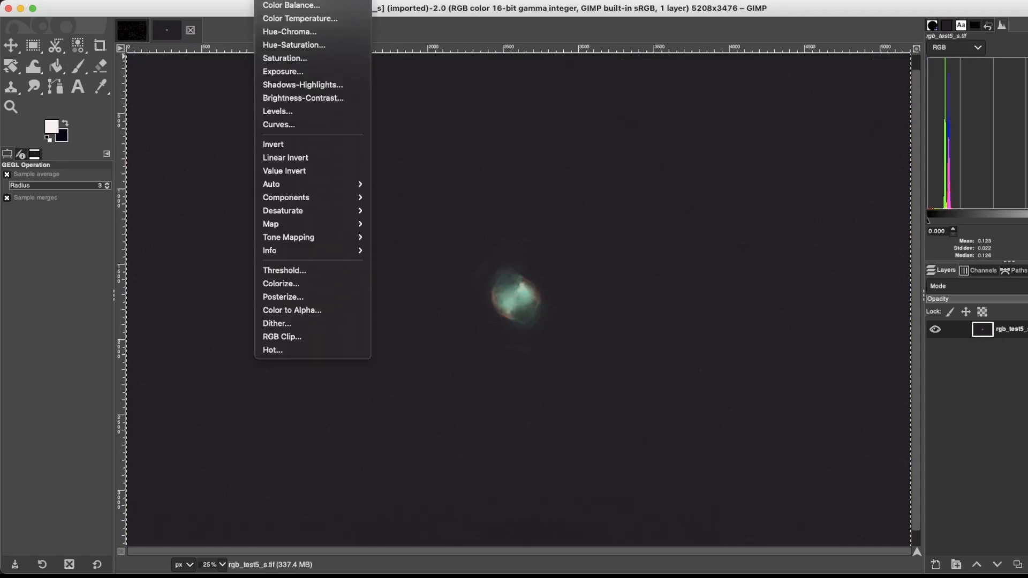
left_click(296, 125)
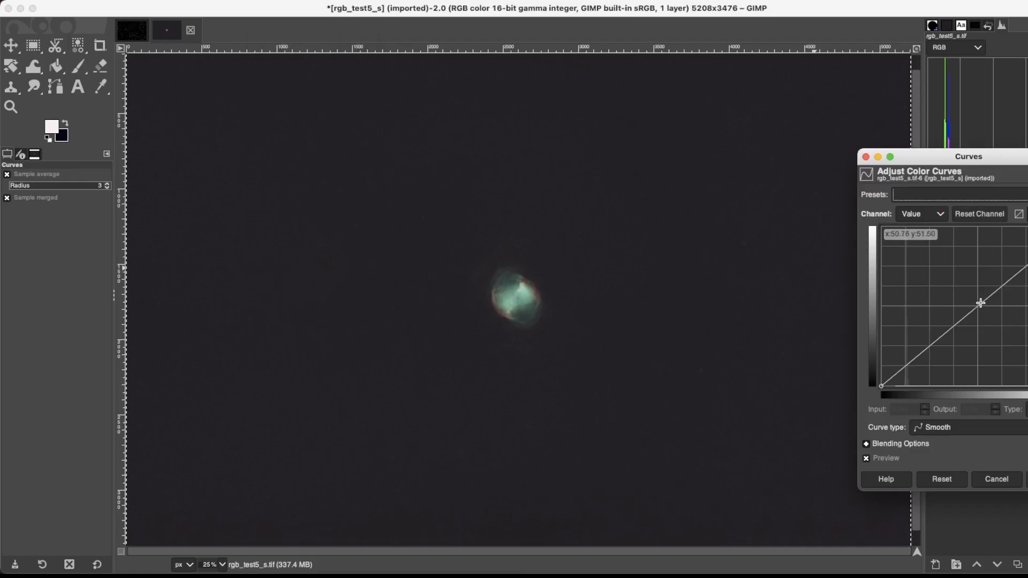
left_click(977, 299)
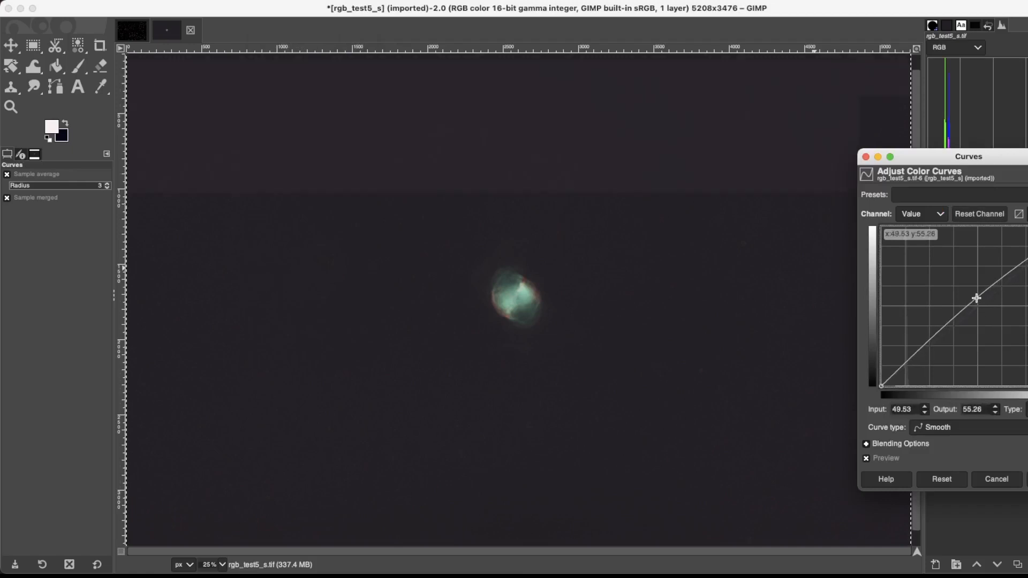
left_click_drag(976, 298, 987, 277)
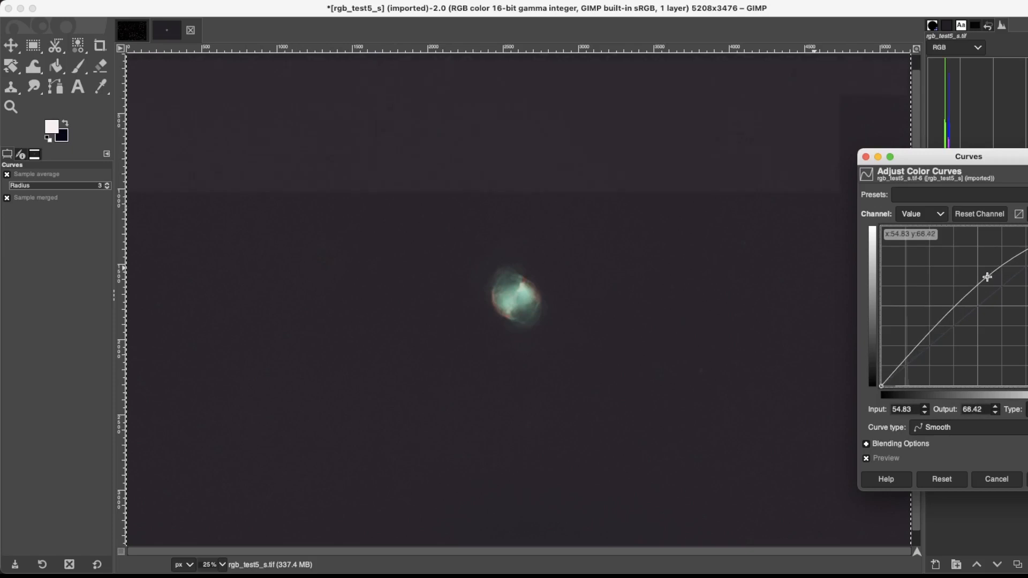
left_click(900, 369)
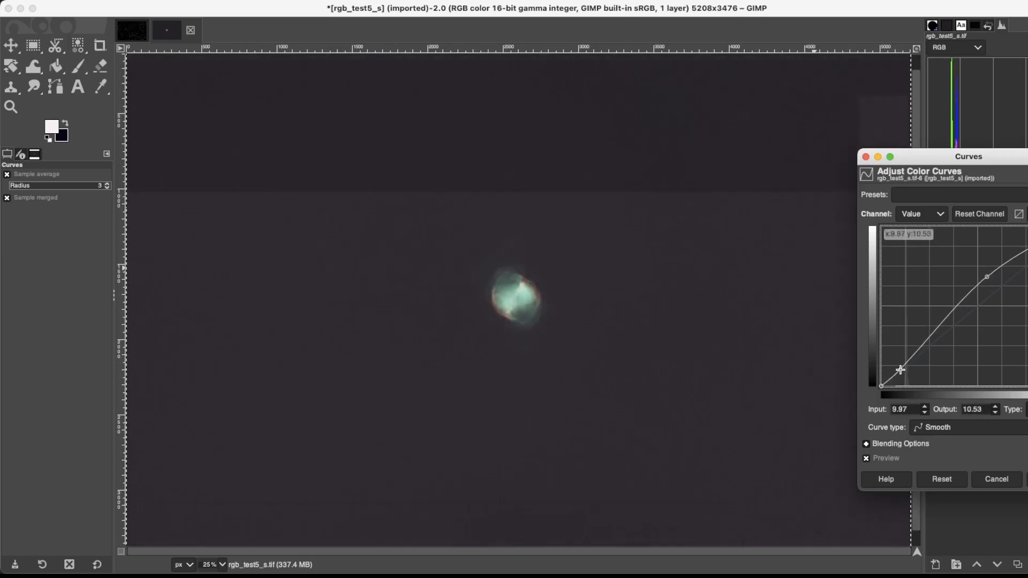
left_click_drag(900, 370, 901, 370)
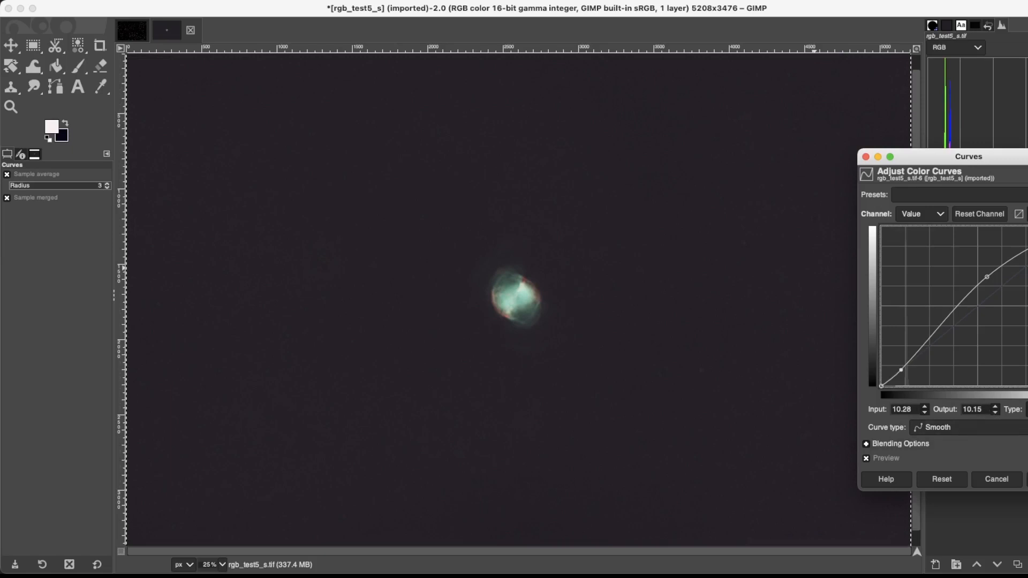
key("Return")
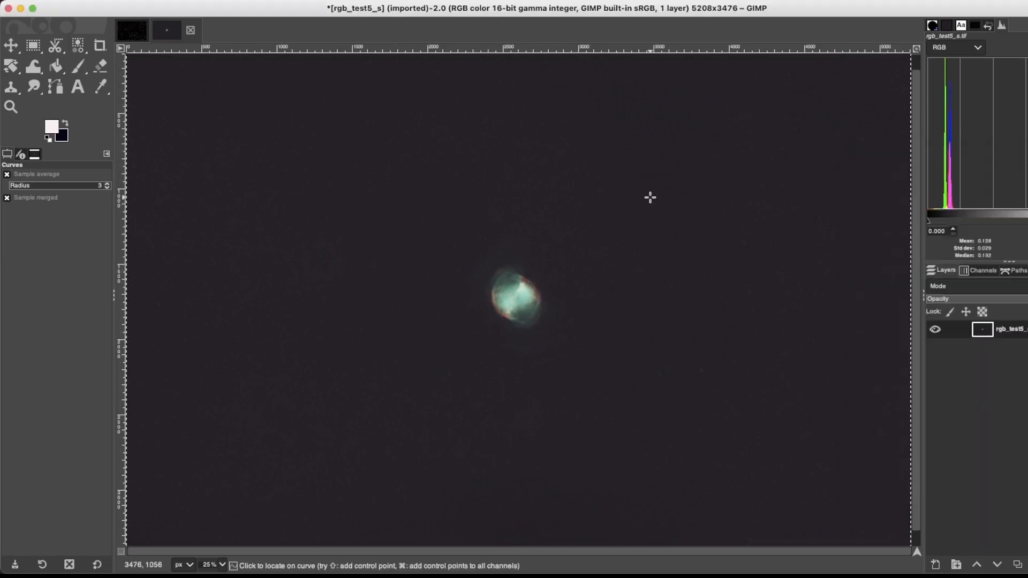
Step: Increase the colour saturation of the starless nebula image with the Saturation filter
left_click(273, 1)
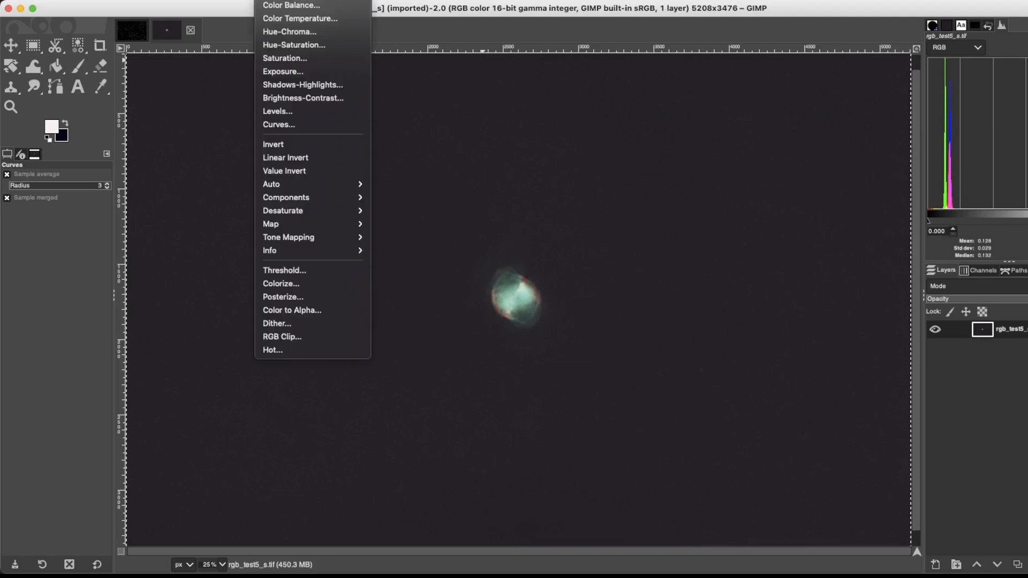
left_click(289, 62)
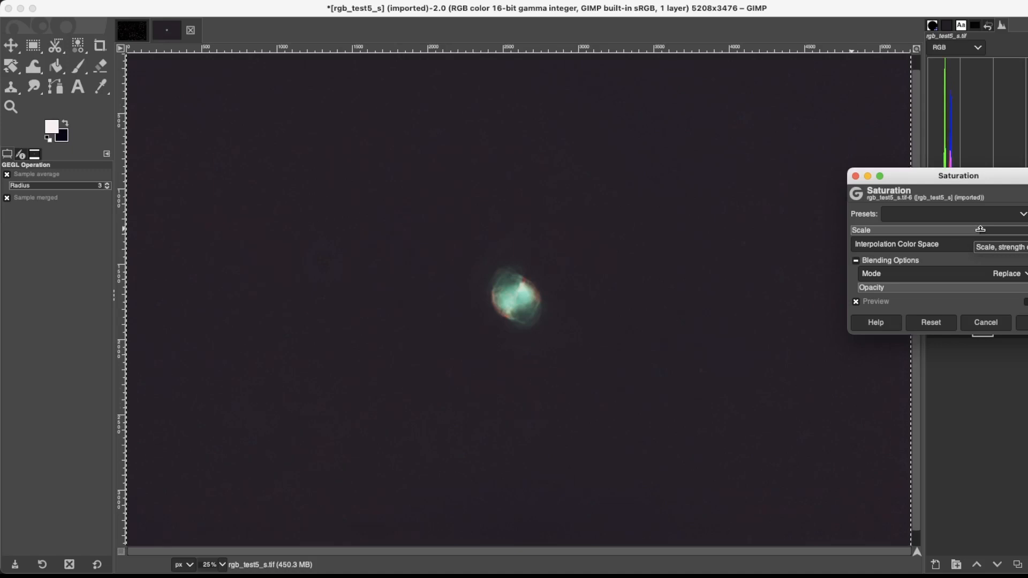
left_click(1023, 326)
Step: Adjust the midtones of the starless image with Color Balance, setting Yellow-Blue to about 8 and Magenta-Green to about -10
left_click(272, 1)
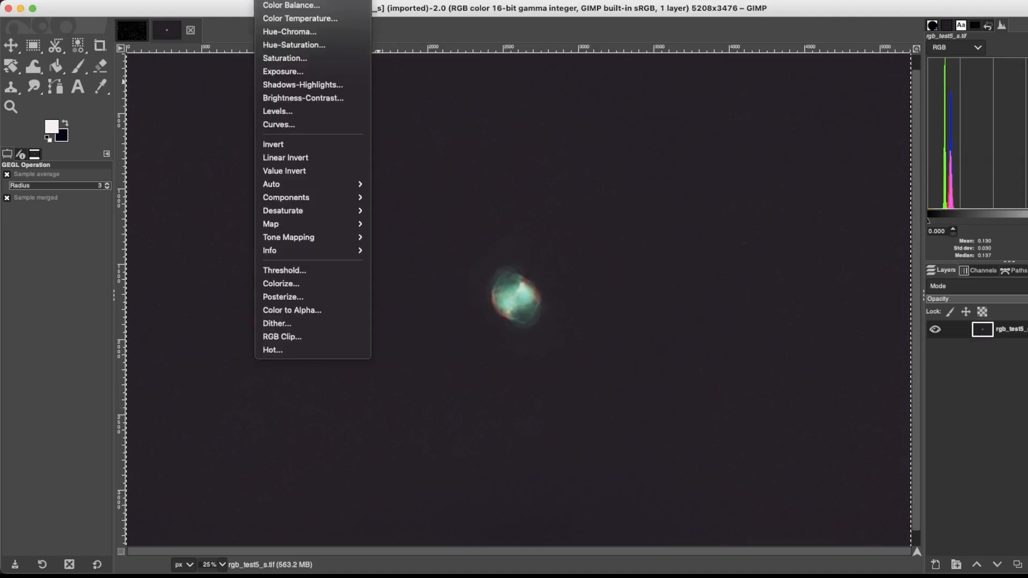
left_click(276, 4)
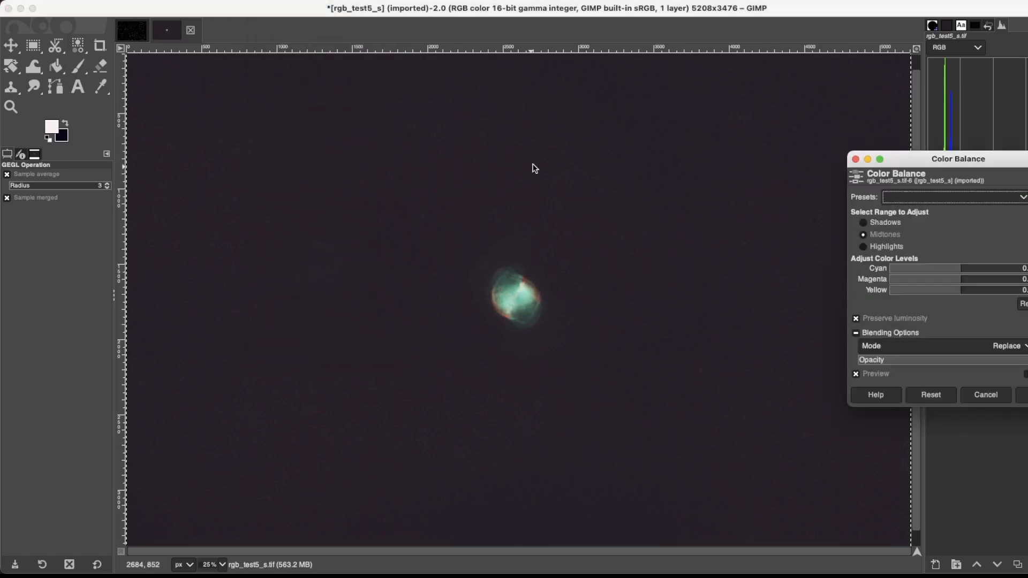
left_click(960, 290)
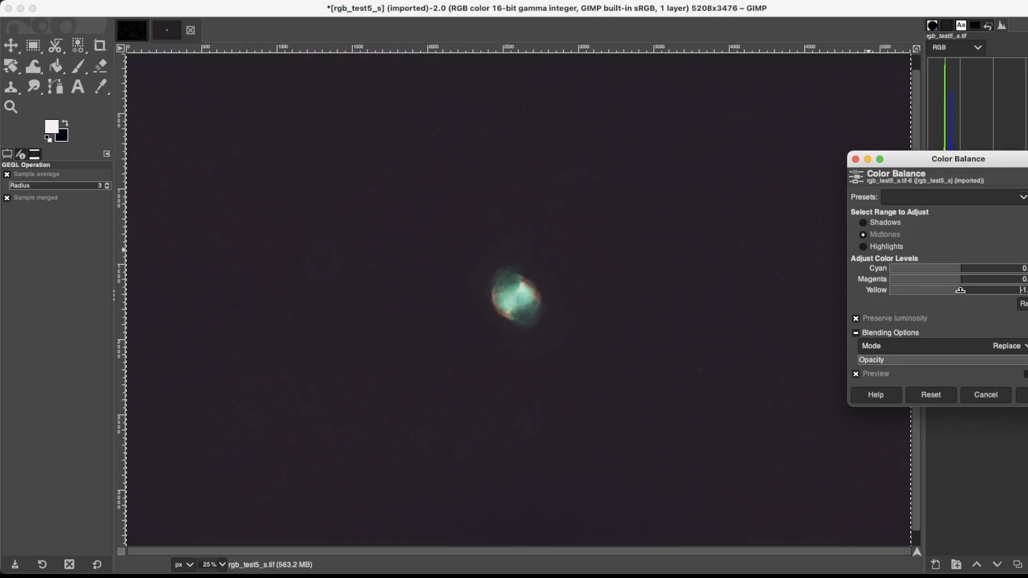
left_click(961, 290)
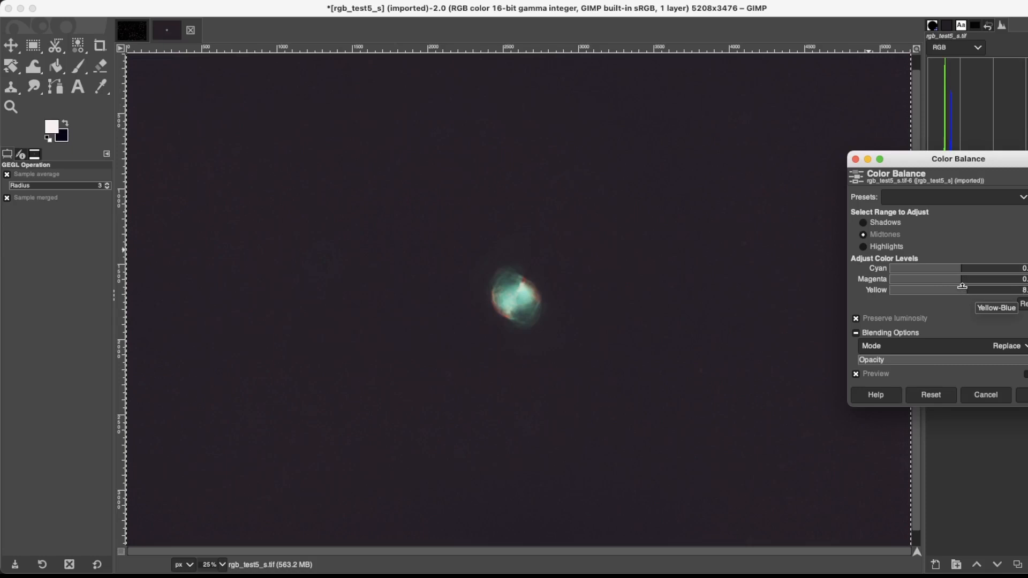
left_click(960, 279)
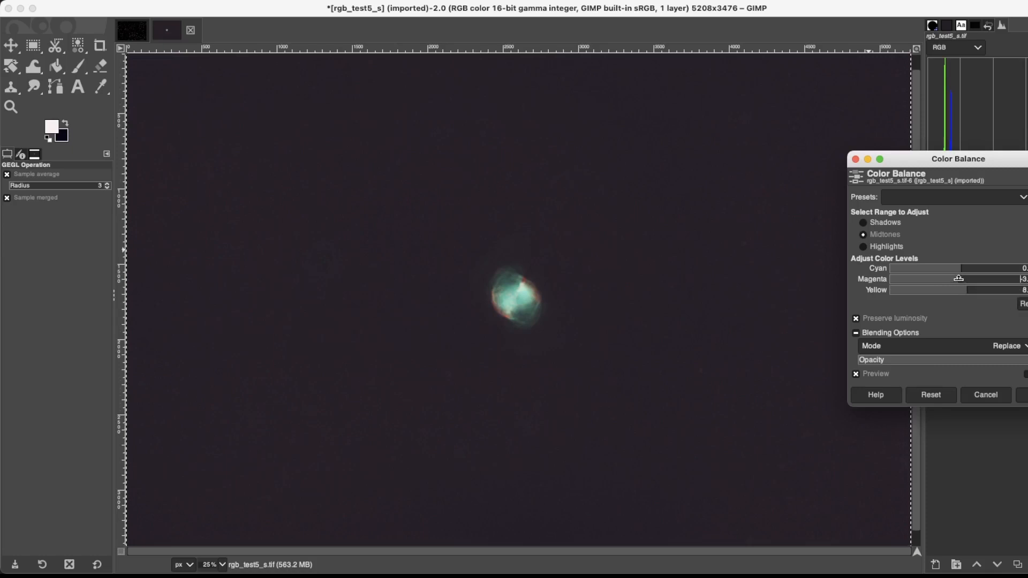
left_click_drag(958, 278, 955, 279)
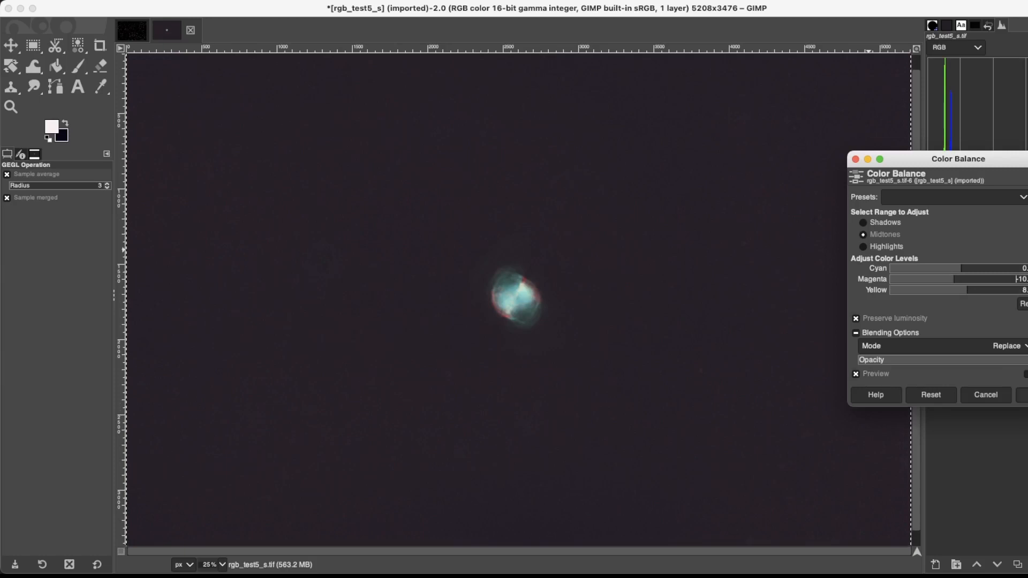
left_click(1022, 395)
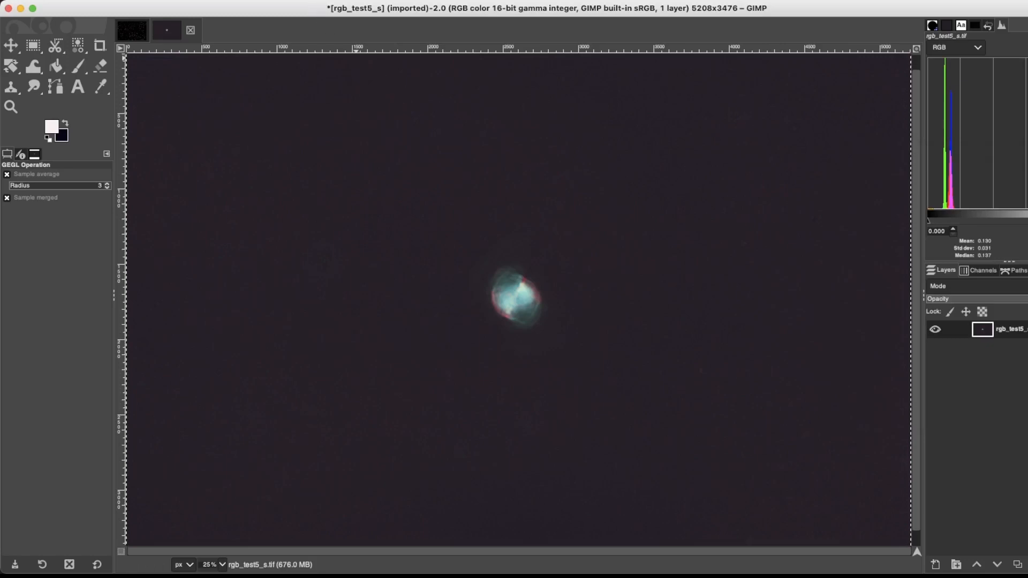
Step: Sharpen the starless nebula image with Unsharp Mask and check the nebula's detail up close
left_click(340, 0)
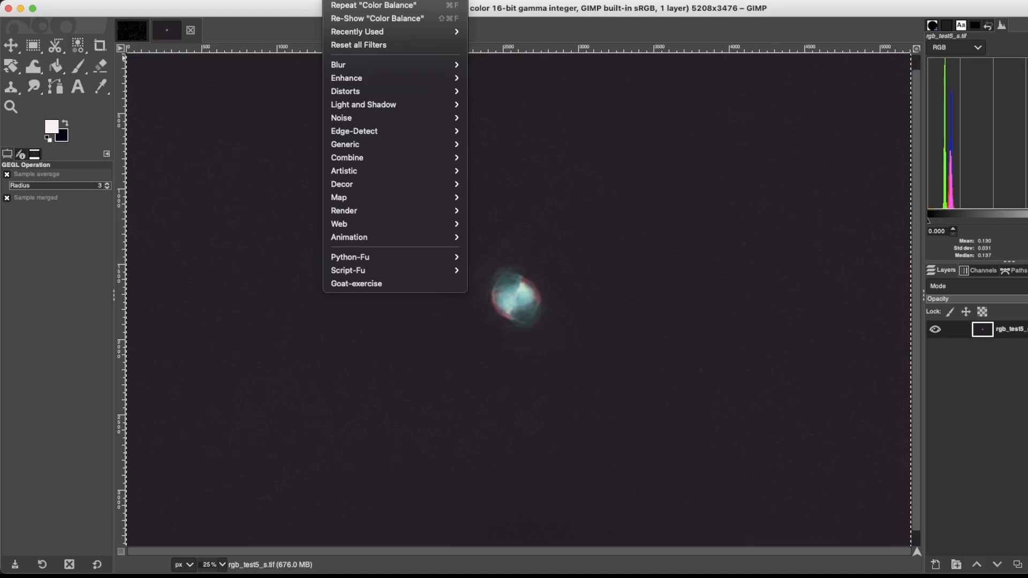
mouse_move(372, 80)
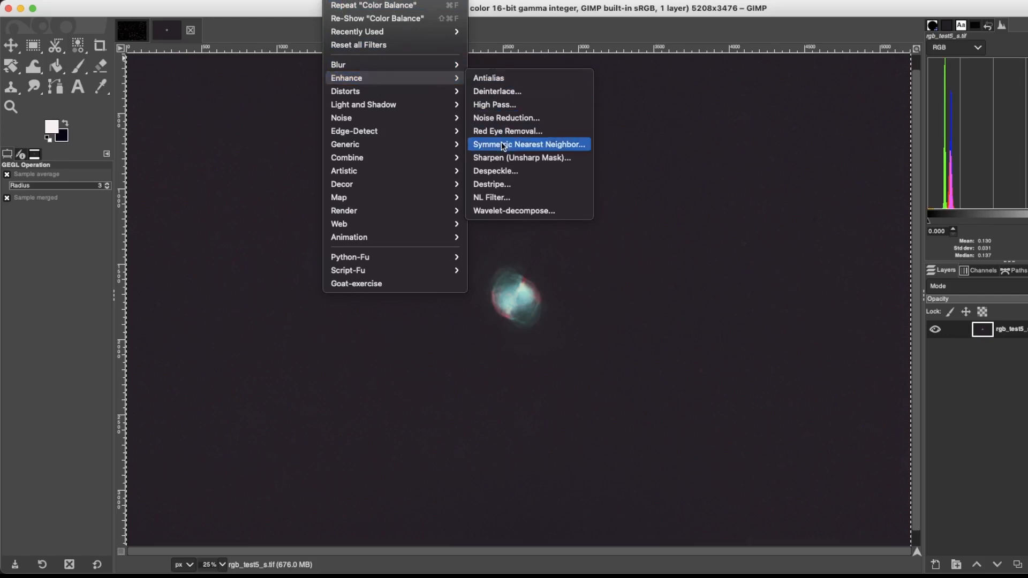
left_click(509, 163)
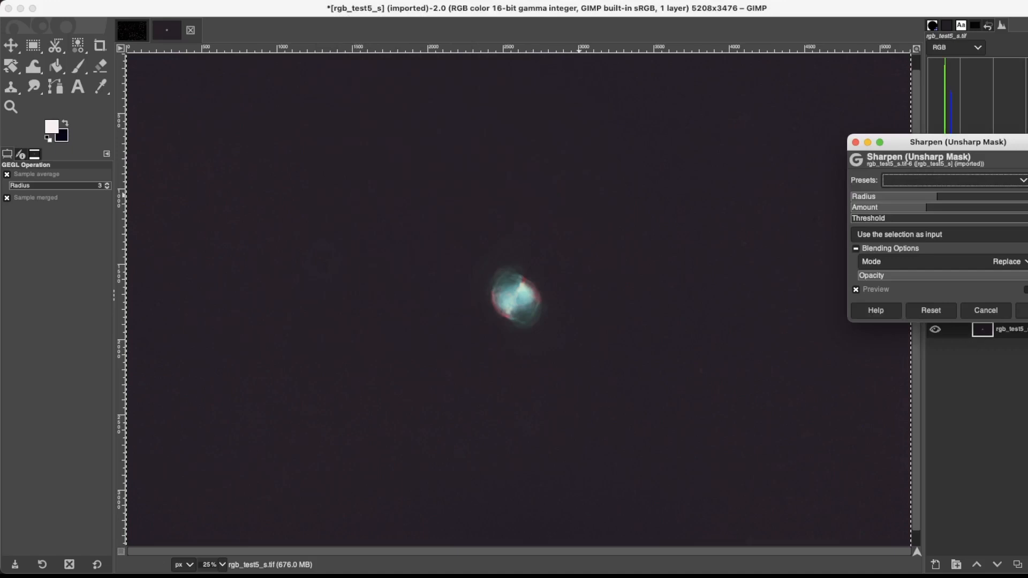
key("Return")
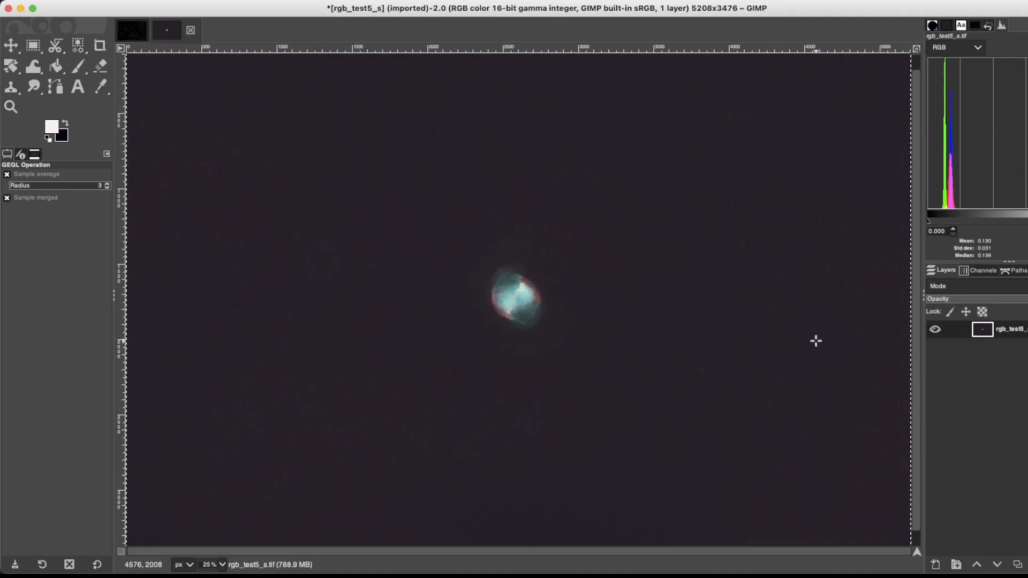
scroll(816, 340, "up", 1)
scroll(815, 340, "up", 1)
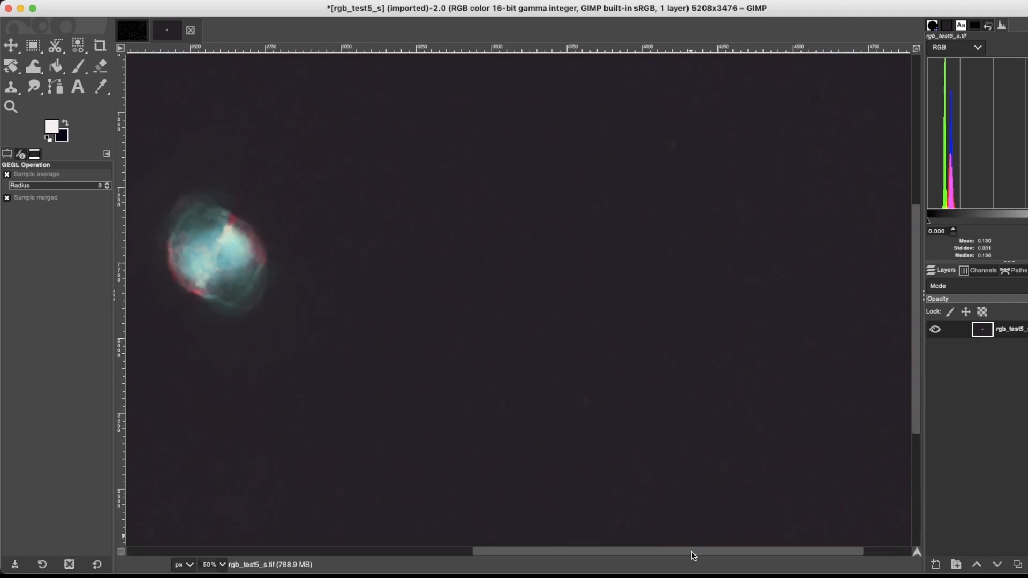
left_click_drag(649, 551, 591, 545)
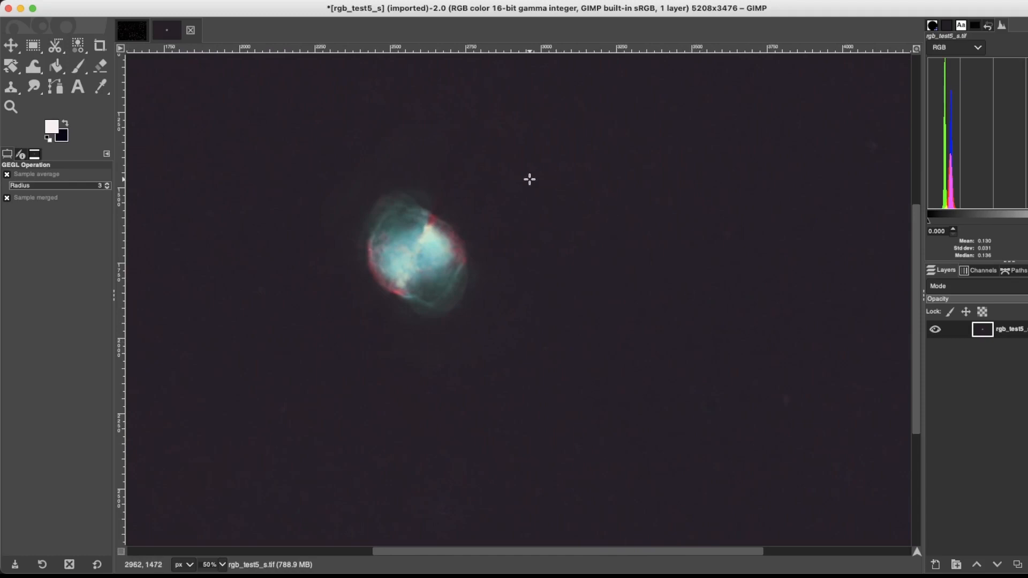
Step: Boost the starless nebula's contrast with a Value curve through about 63.24/72.56, anchoring the shadows at about 14.02/13.16
left_click(274, 0)
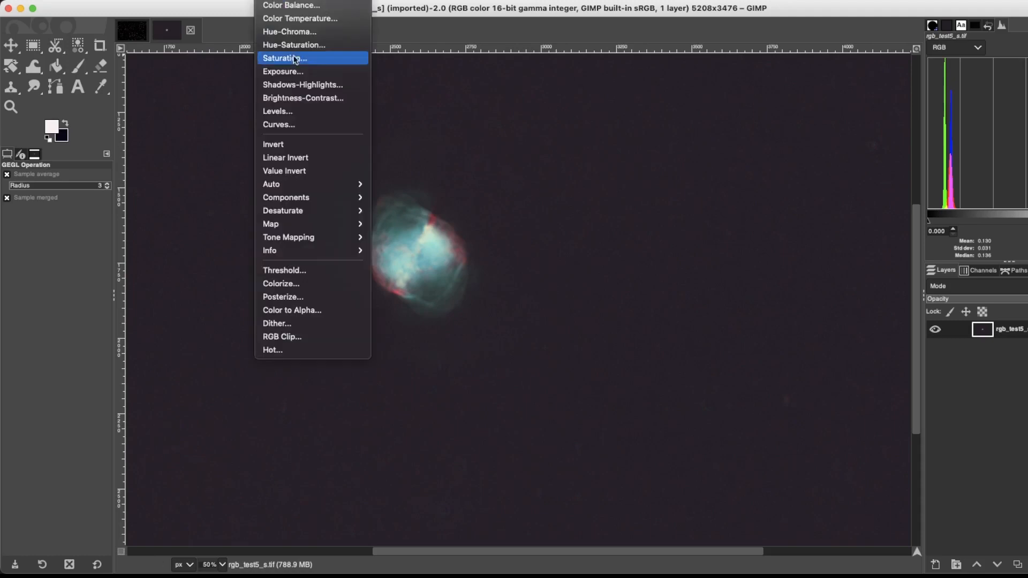
left_click(308, 129)
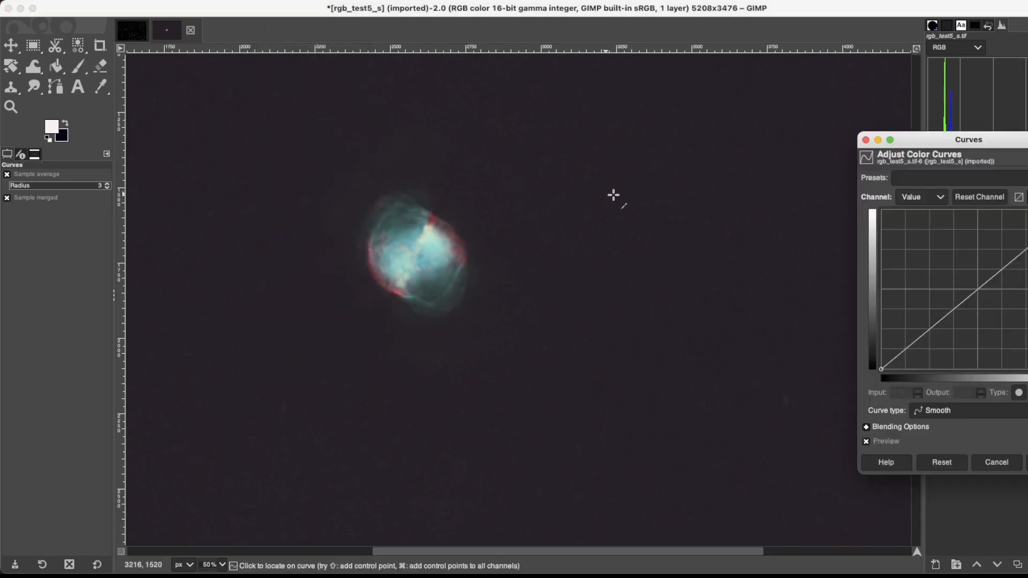
left_click_drag(917, 142, 747, 134)
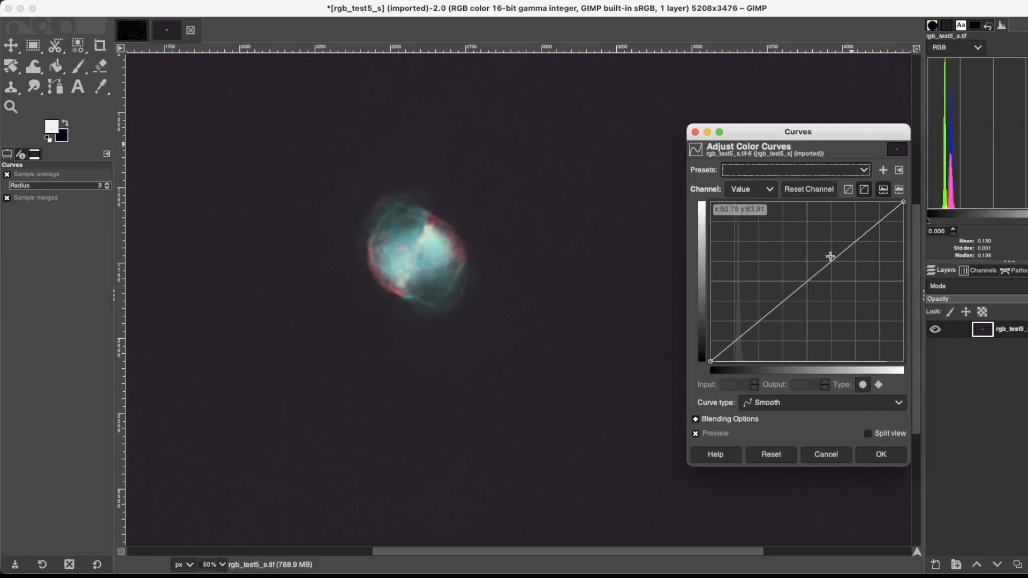
left_click_drag(838, 253, 832, 245)
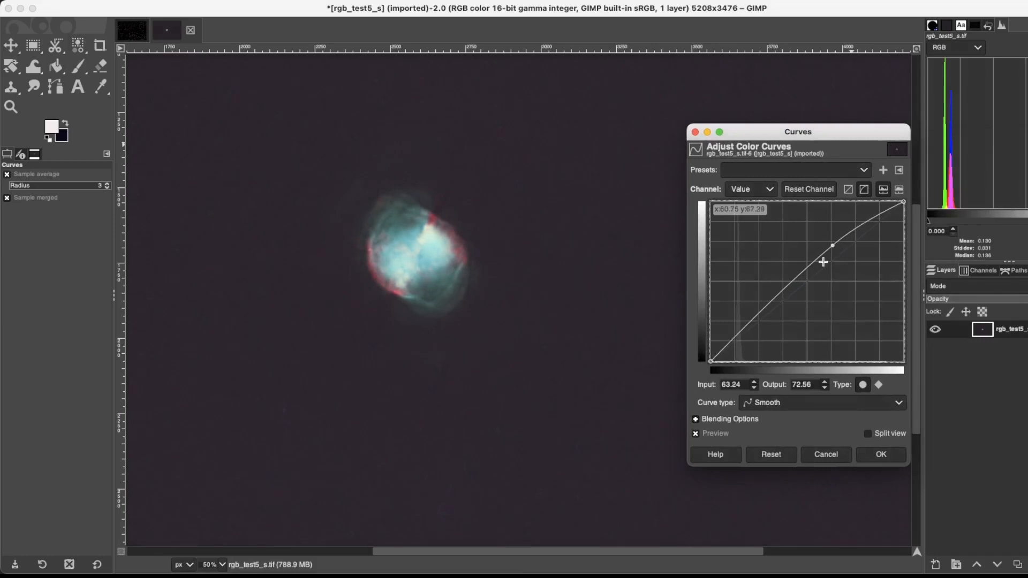
left_click(735, 341)
left_click_drag(736, 340, 738, 341)
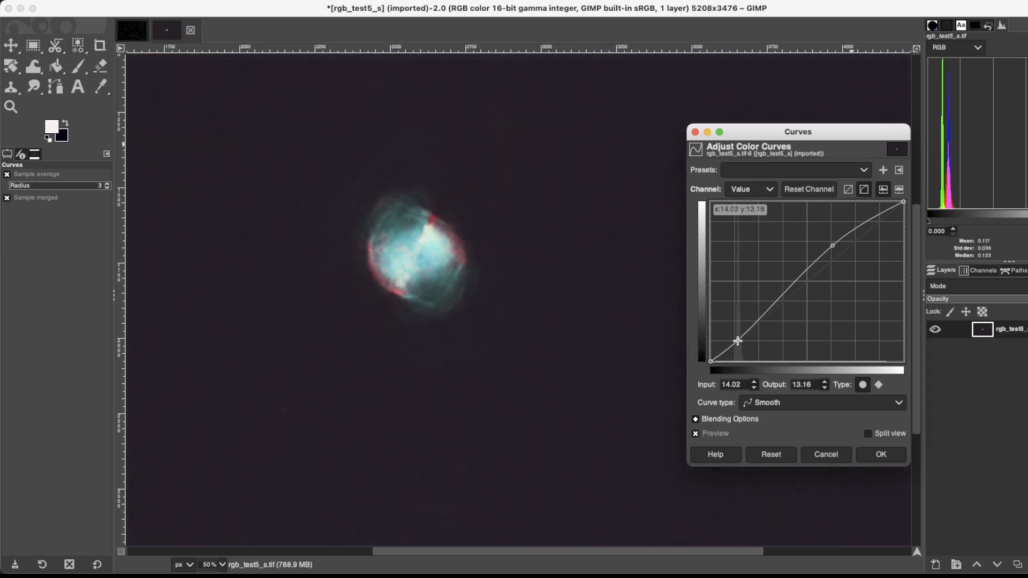
left_click(870, 456)
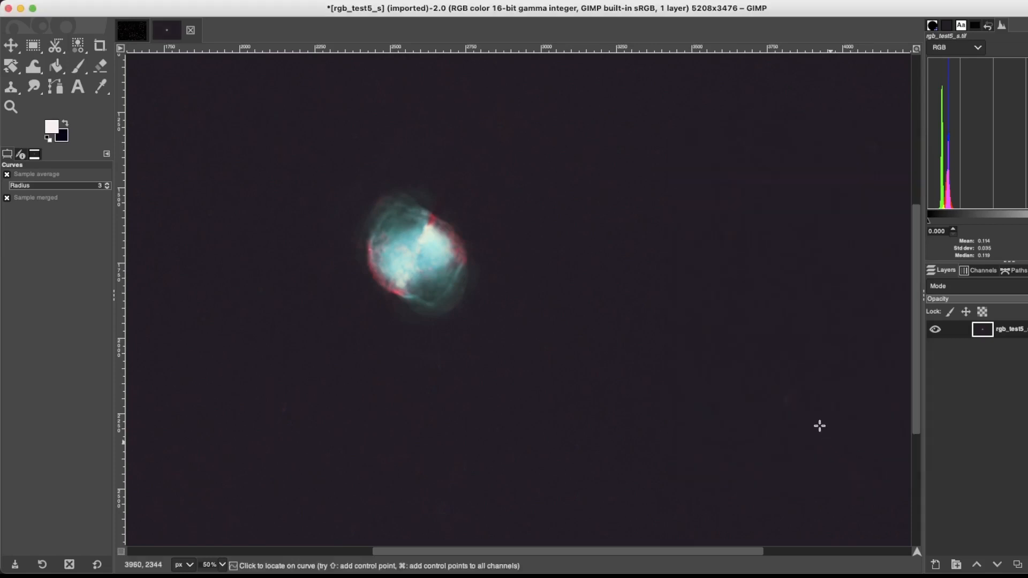
Step: Inspect the adjusted starless nebula up close and in full, and copy the entire image
scroll(790, 405, "up", 1)
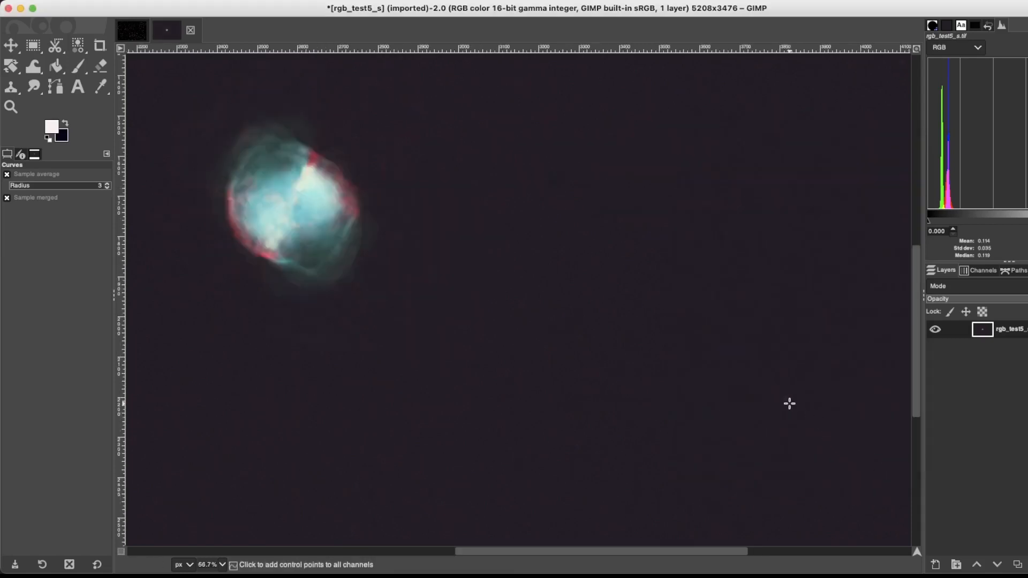
scroll(789, 404, "down", 1)
scroll(790, 404, "down", 1)
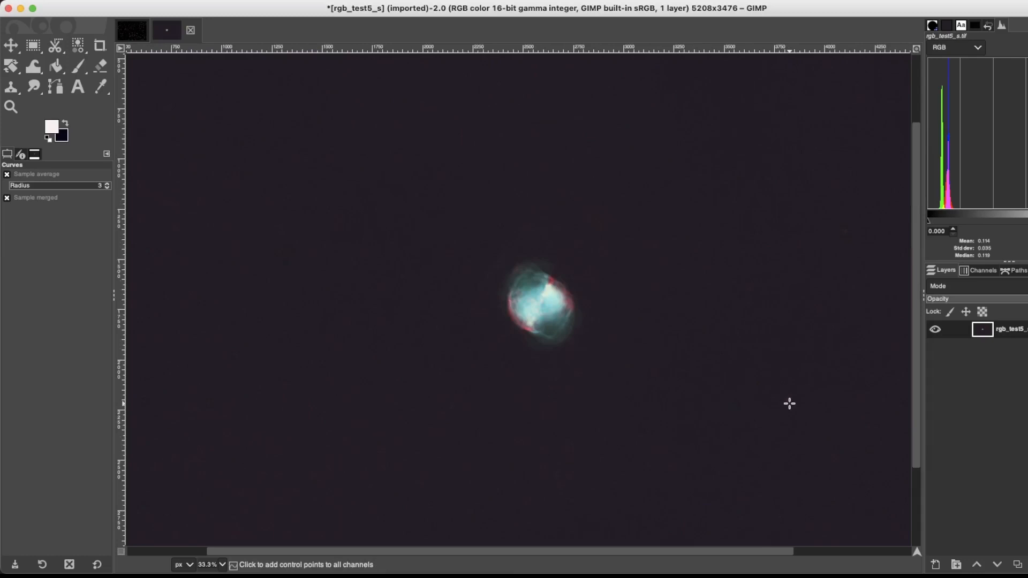
scroll(789, 404, "down", 1)
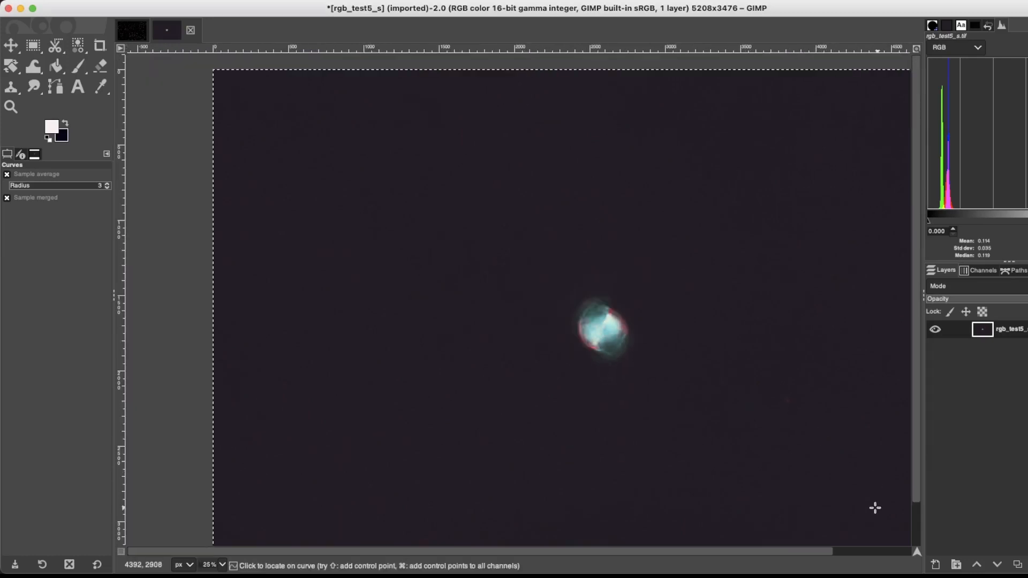
scroll(827, 470, "down", 1)
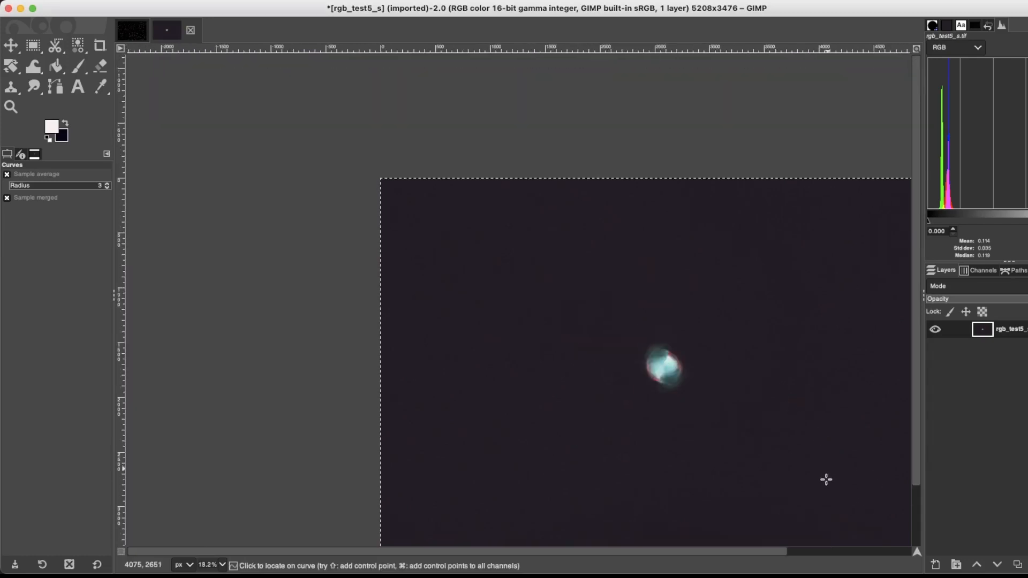
left_click_drag(780, 550, 902, 552)
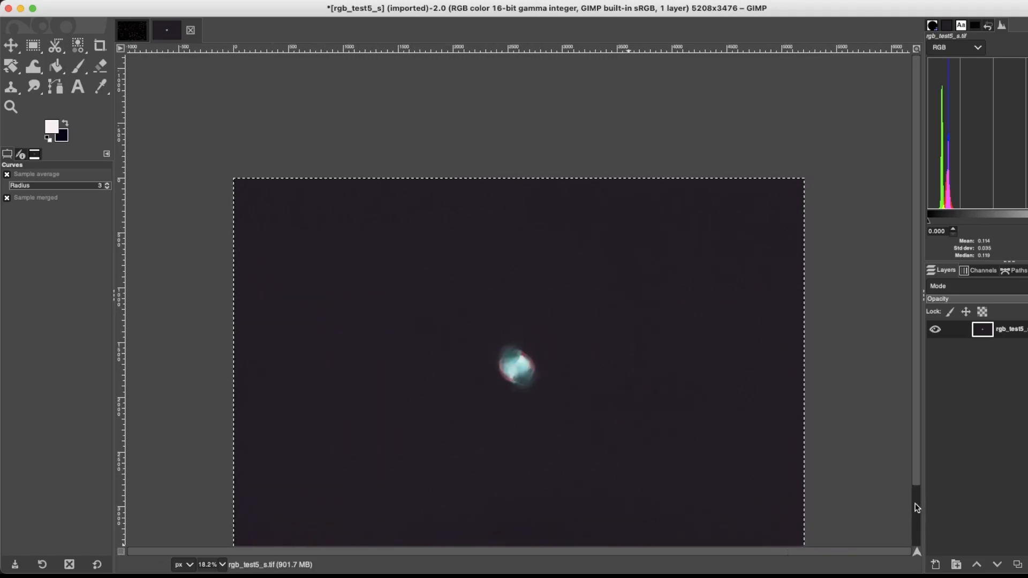
left_click_drag(915, 482, 927, 560)
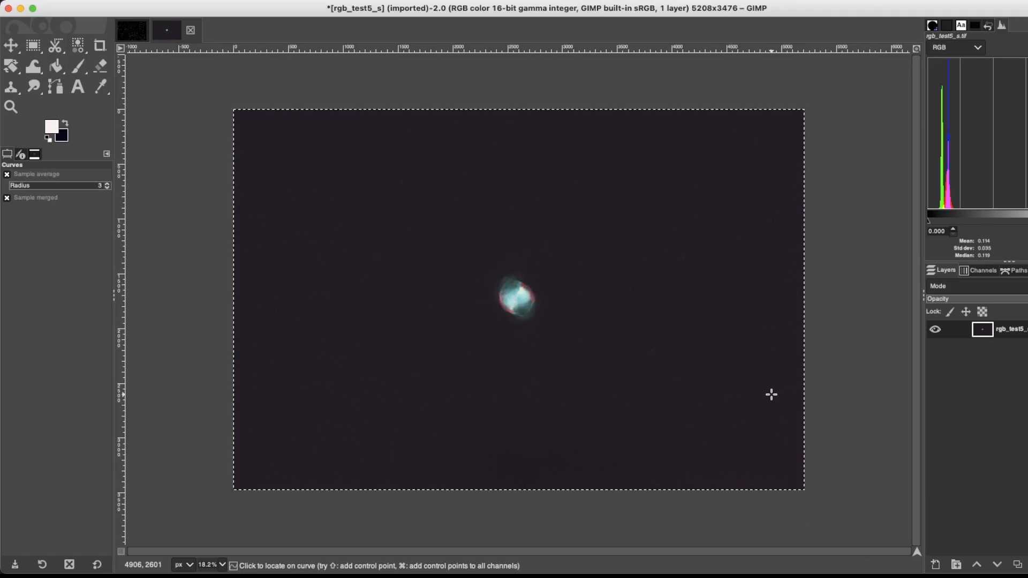
key("super")
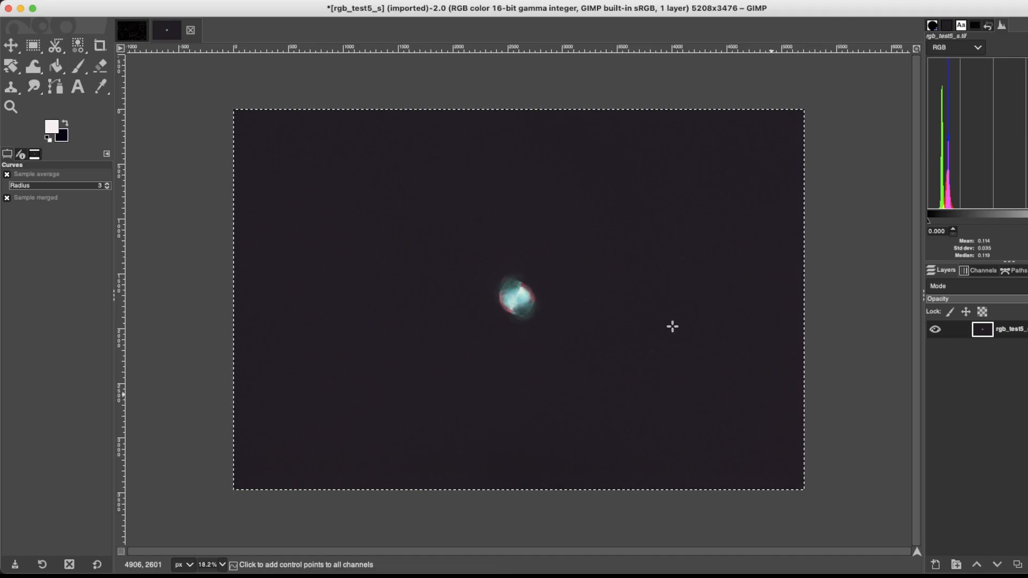
key("super+c")
Step: Add a new 5208 x 3476 px transparent layer above the star layer in the stars image
left_click(138, 39)
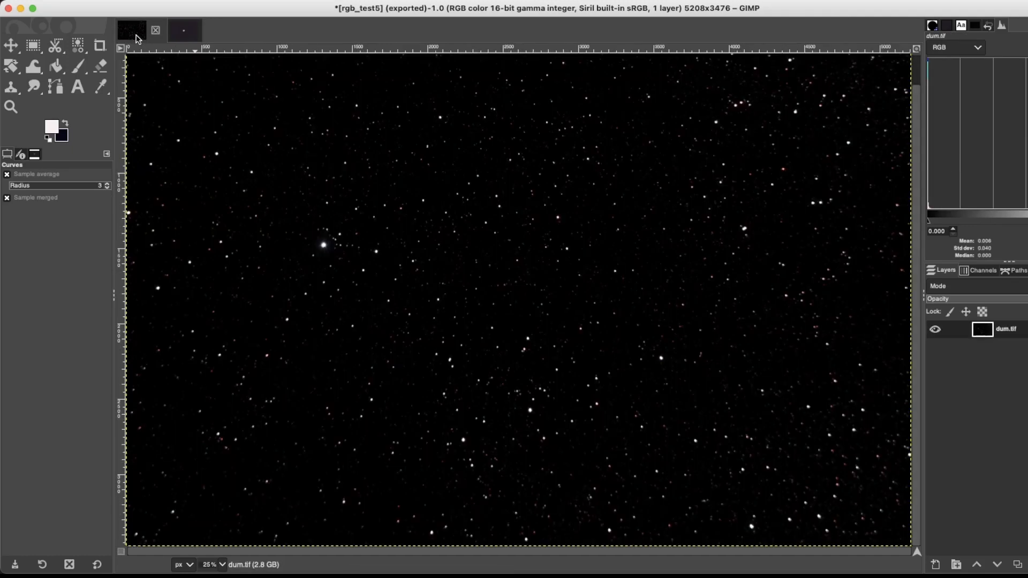
right_click(996, 374)
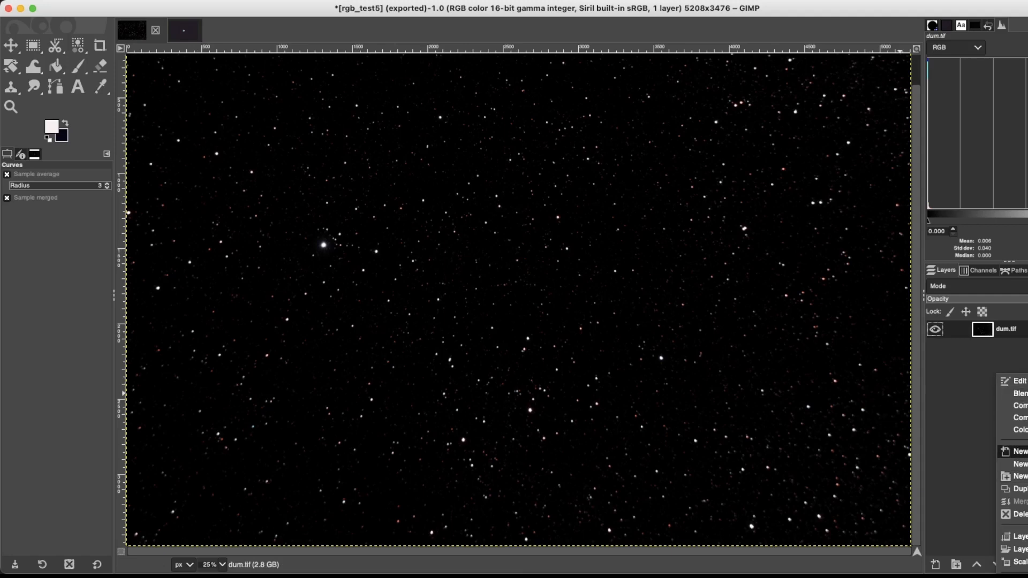
left_click(1017, 451)
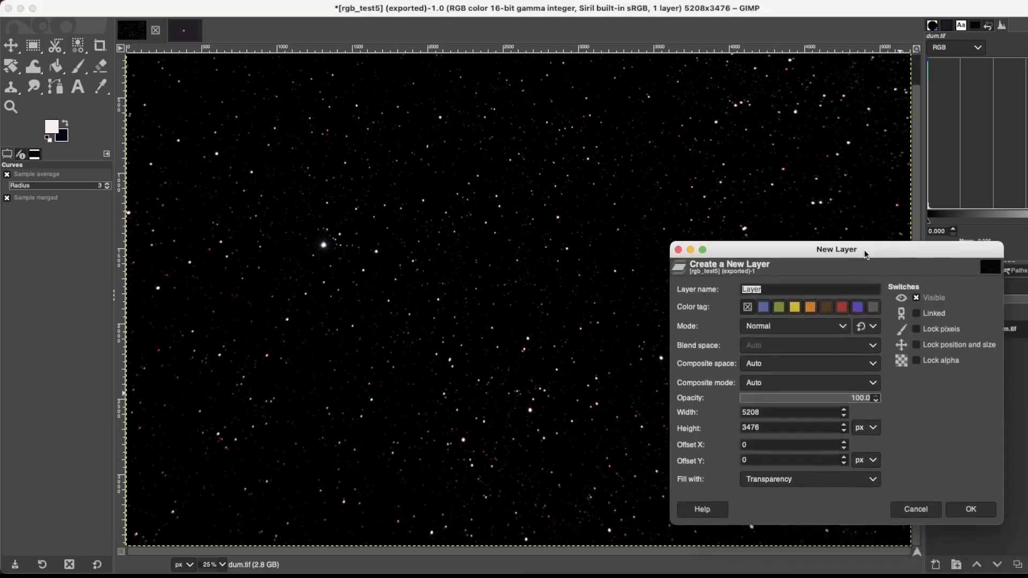
left_click(965, 507)
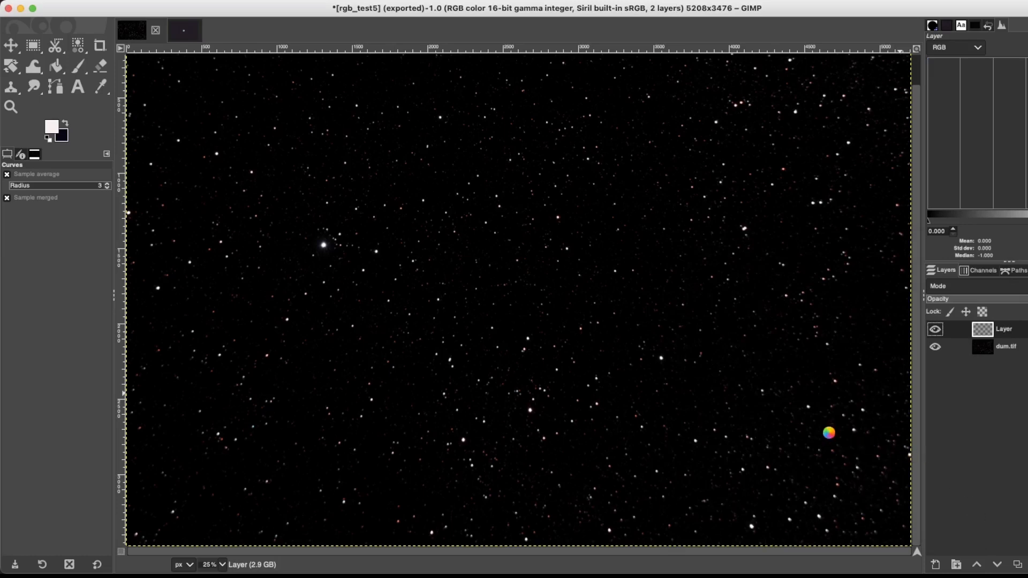
Step: Paste the copied starless nebula into the stars image and anchor it to the new layer
key("super+v")
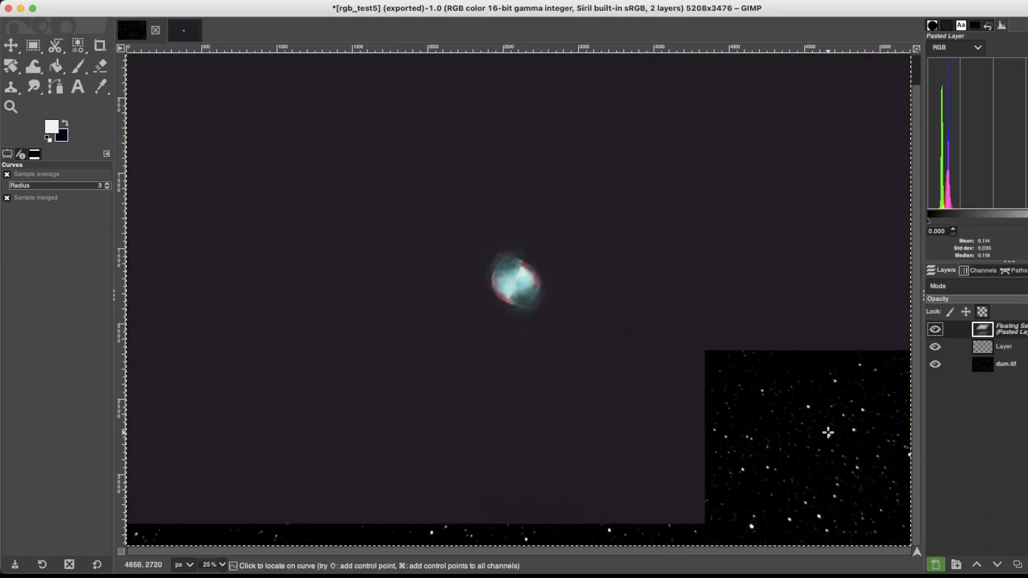
right_click(1010, 331)
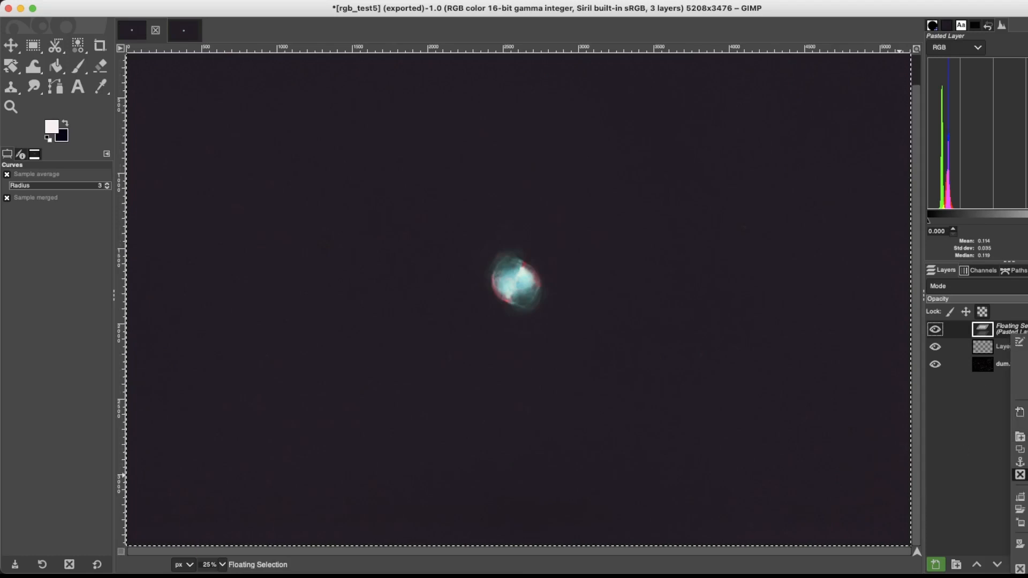
left_click(1020, 461)
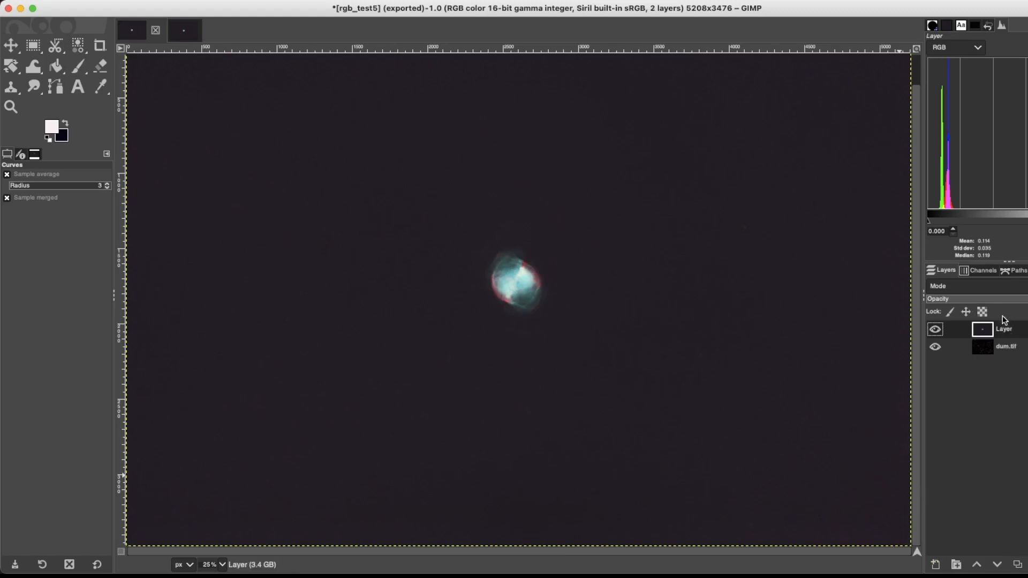
Step: Set the nebula layer's blend mode to Addition to combine it with the stars beneath
left_click(1010, 287)
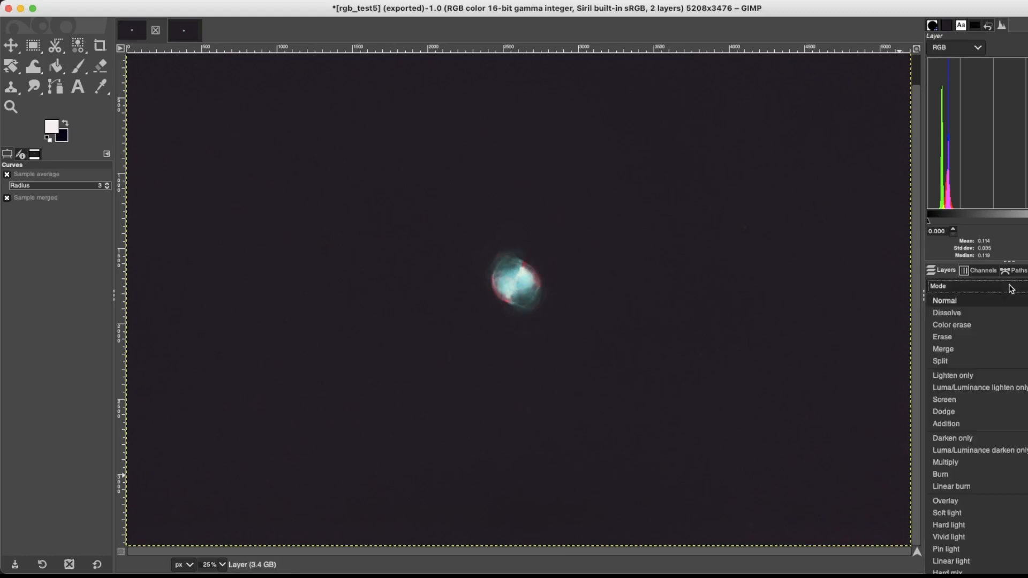
left_click(960, 426)
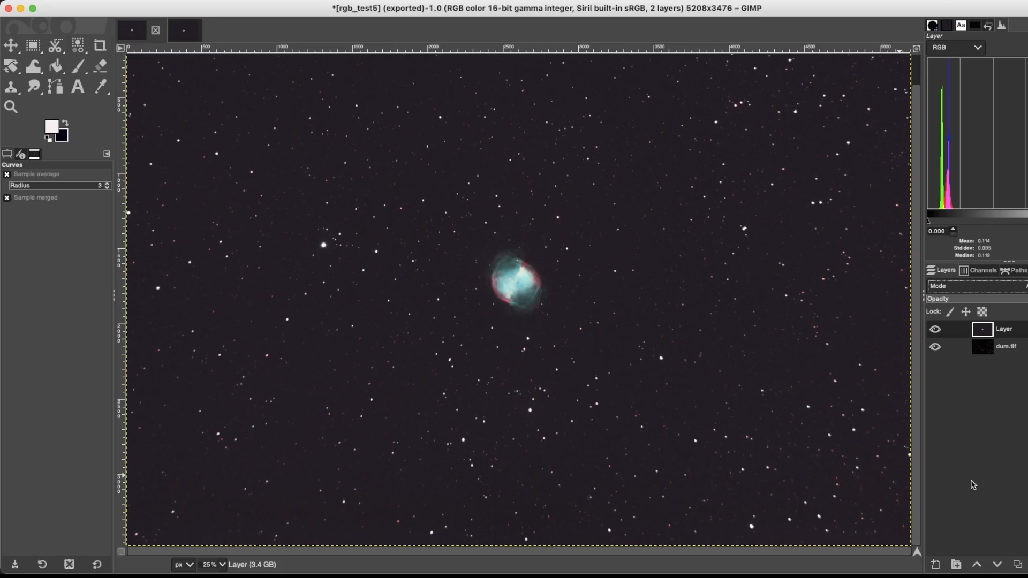
left_click_drag(918, 428, 920, 413)
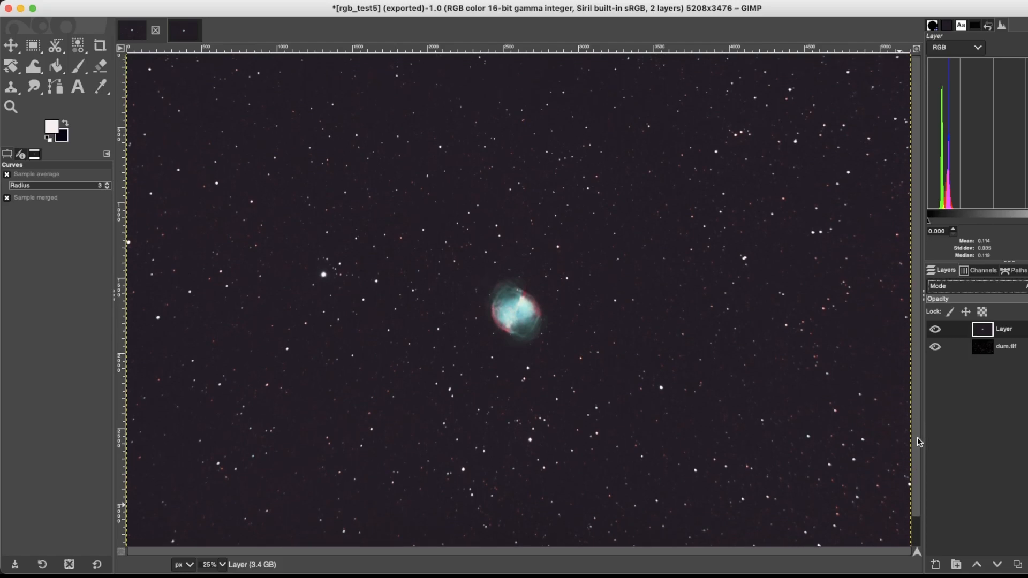
left_click_drag(916, 443, 916, 451)
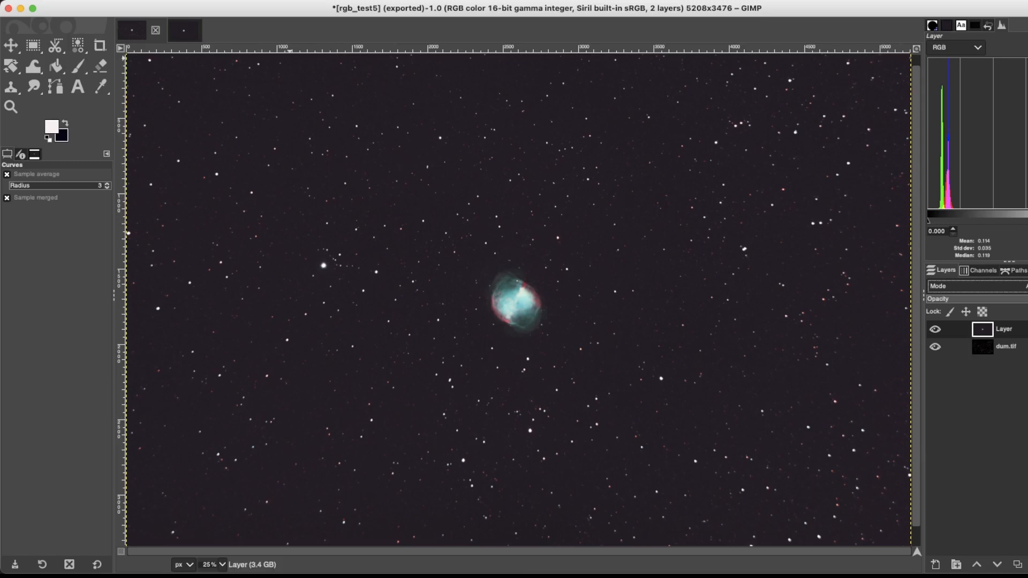
Step: Rotate the combined nebula and stars image by 180°
left_click(139, 0)
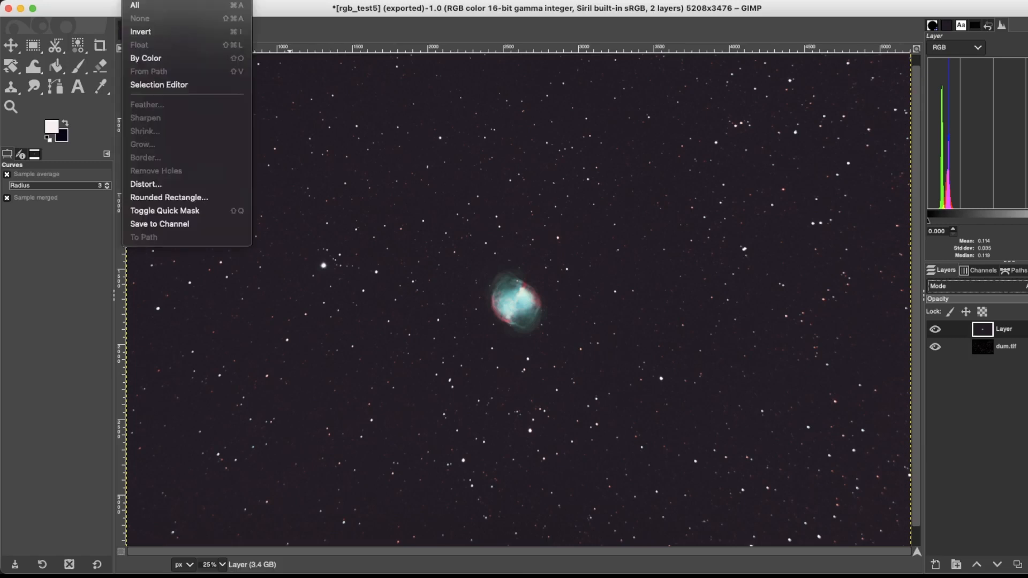
mouse_move(110, 0)
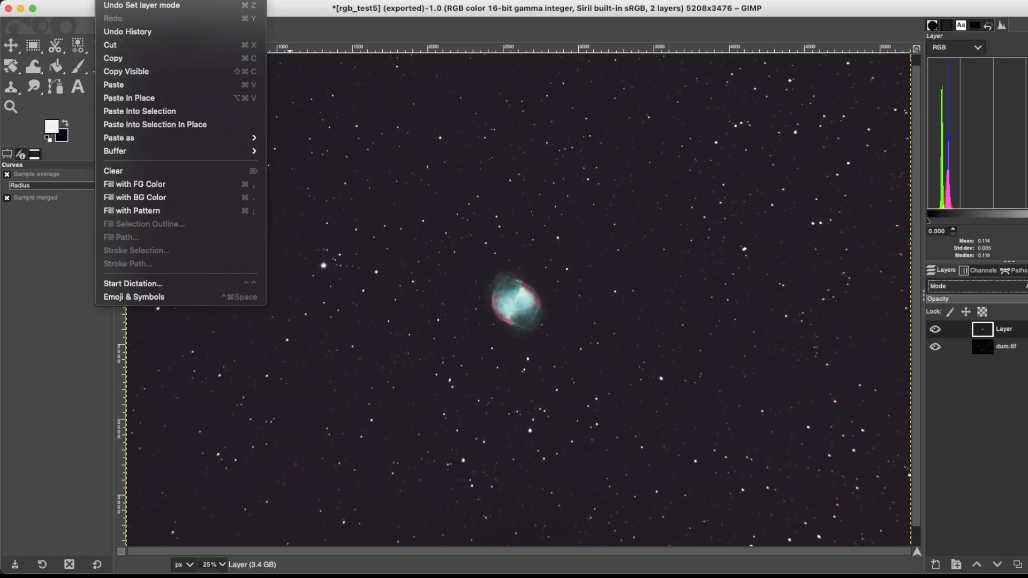
mouse_move(204, 0)
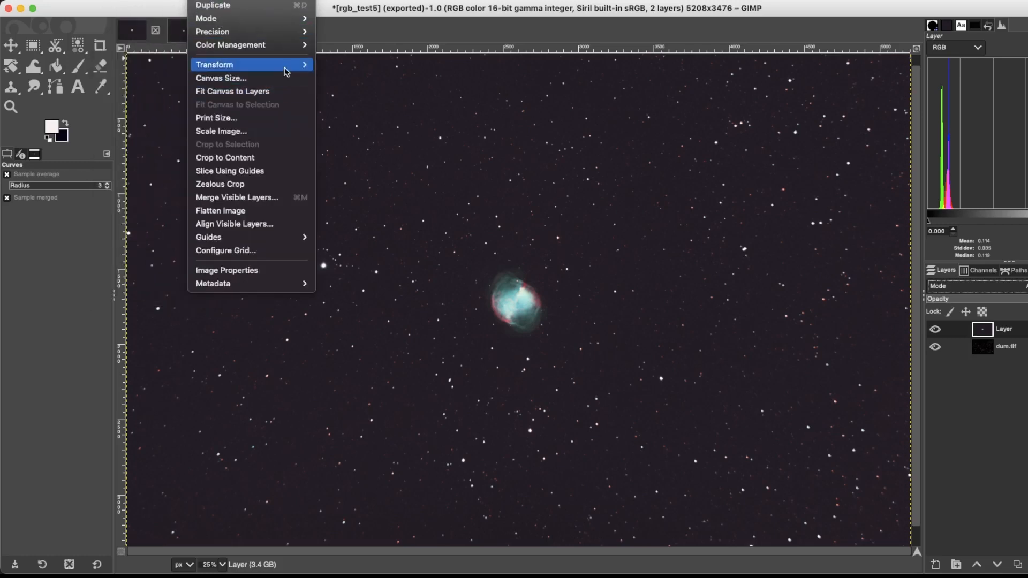
mouse_move(286, 71)
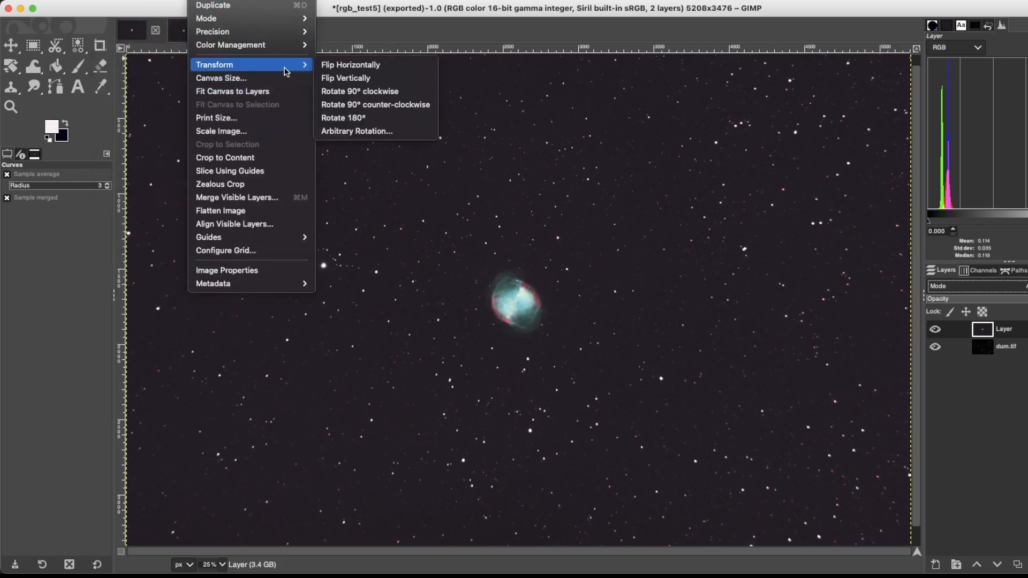
left_click(347, 119)
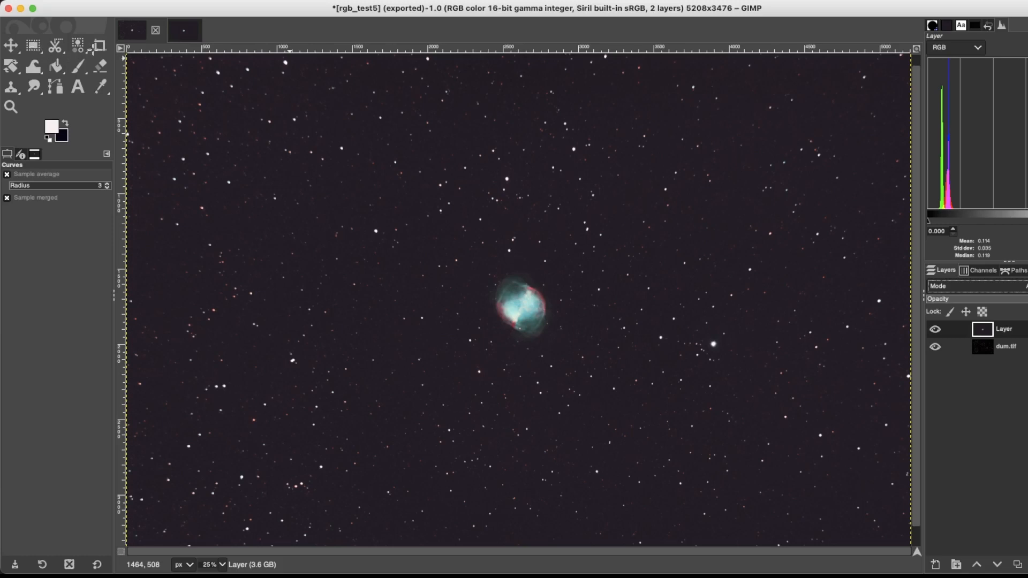
Step: Crop the combined image to about 4276 x 2712 px around the nebula, starting at about 456, 344
left_click(99, 45)
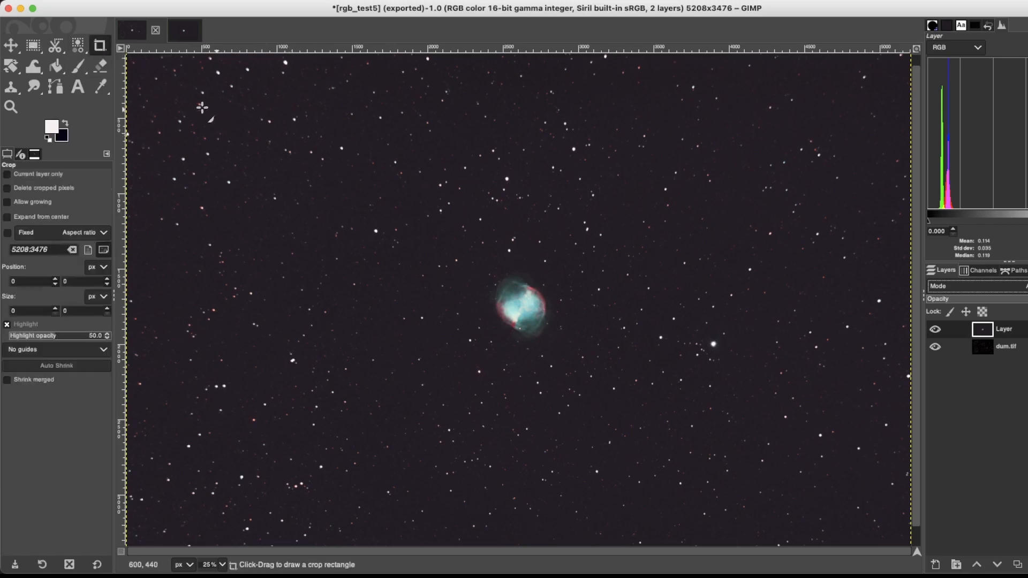
left_click_drag(195, 94, 836, 501)
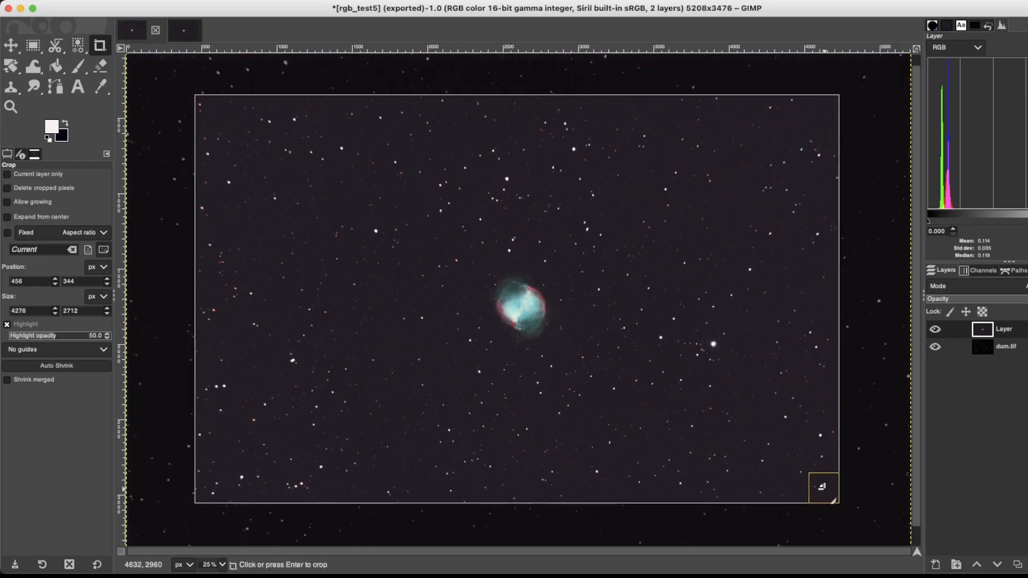
left_click(821, 486)
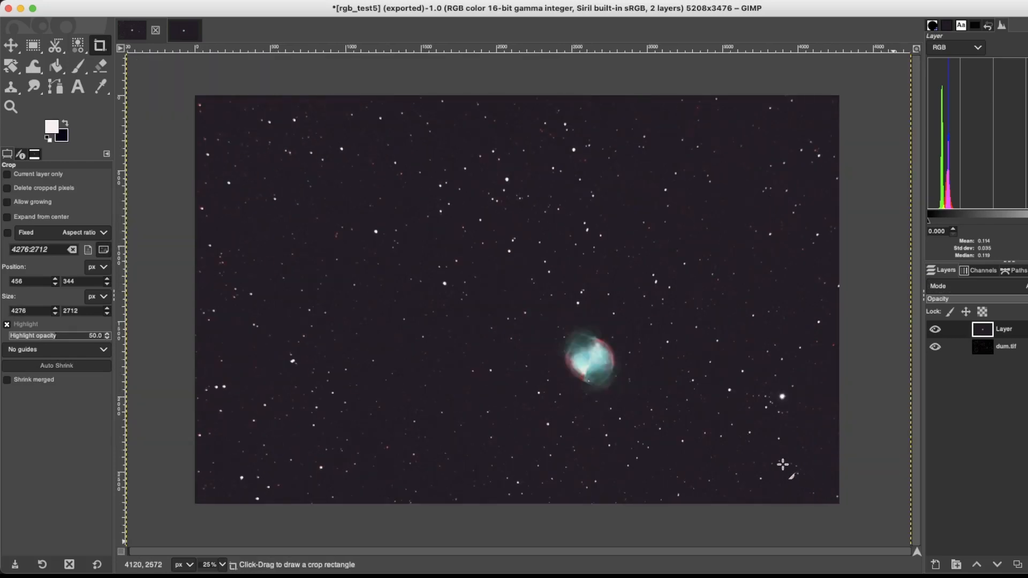